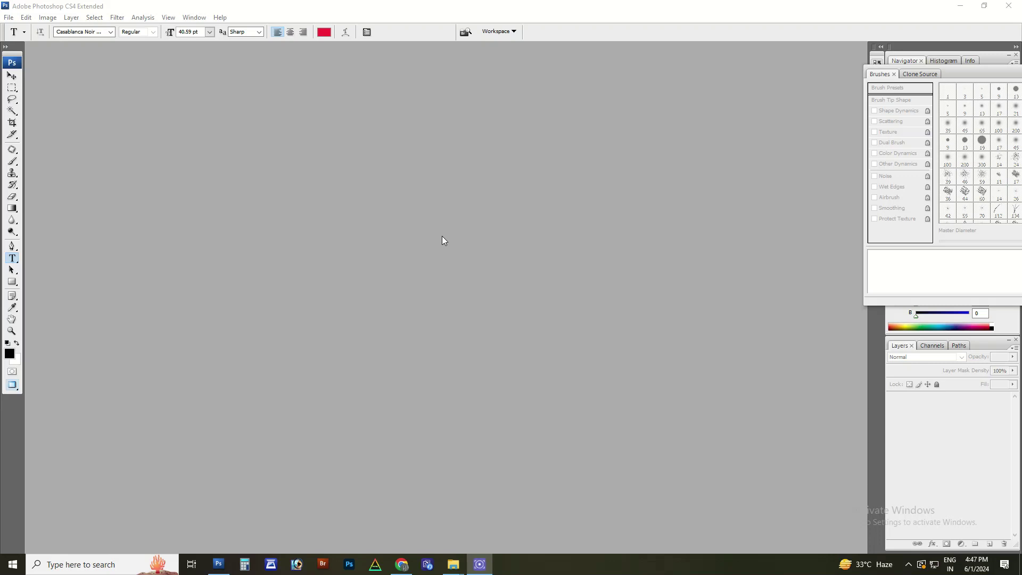
# - Create a new 3 × 2 inch, 500 ppi document and fill its background with black
pyautogui.hotkey('ctrl', 'n')
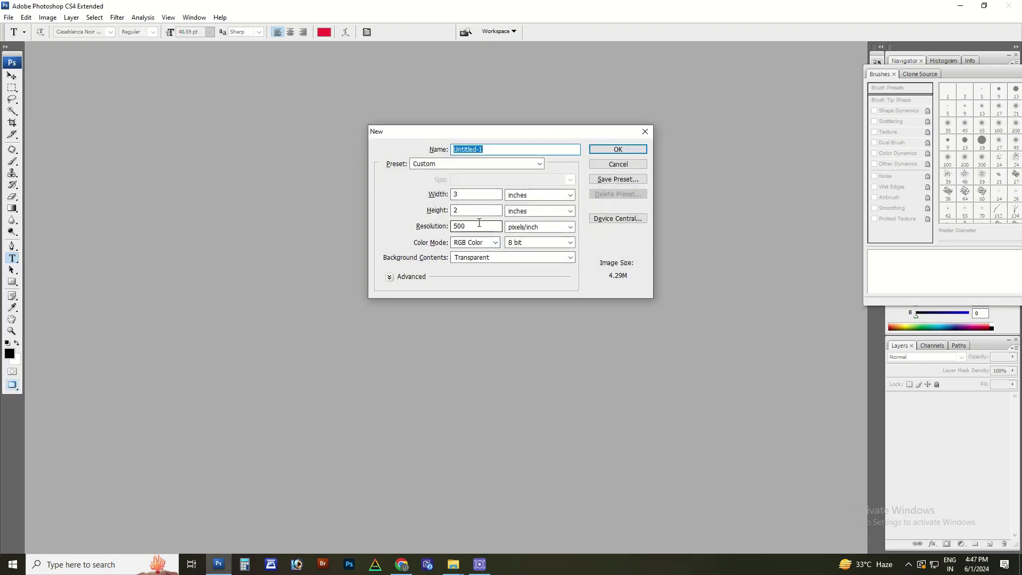
pyautogui.click(511, 257)
pyautogui.click(490, 266)
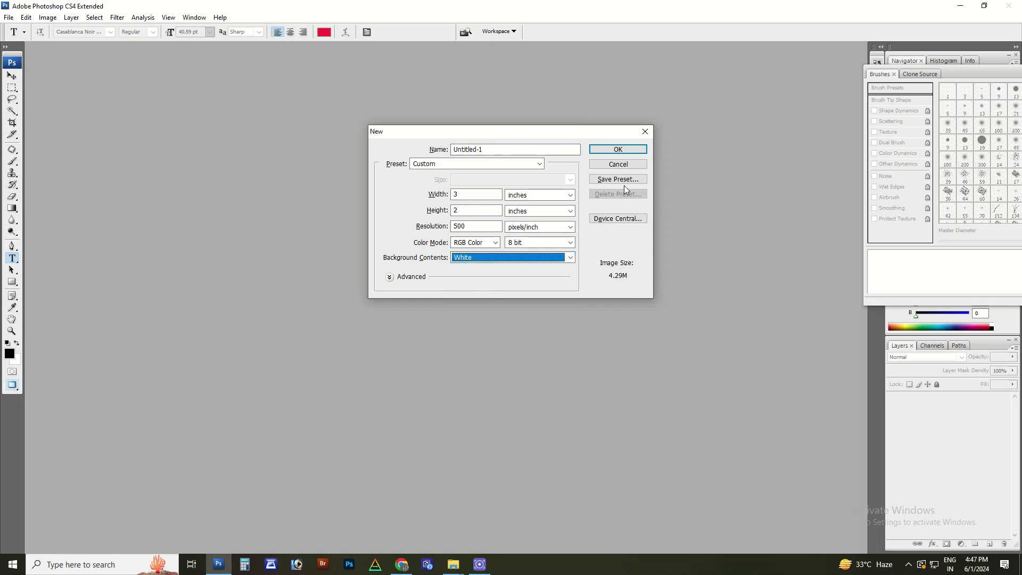
pyautogui.click(628, 152)
pyautogui.hotkey('ctrl', 'i')
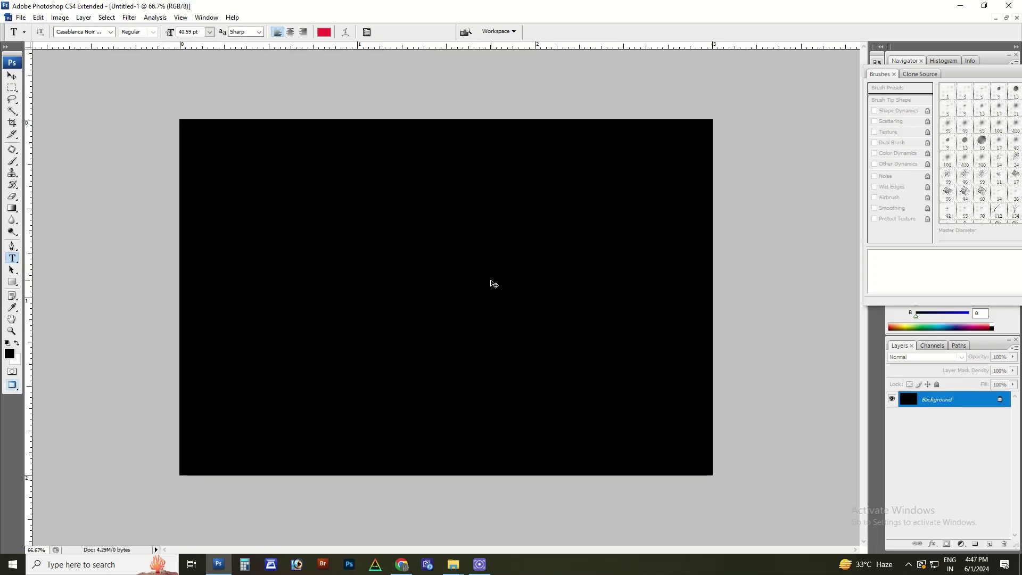
# - Type the word 'Rahul' in red near the centre of the black canvas
pyautogui.click(379, 264)
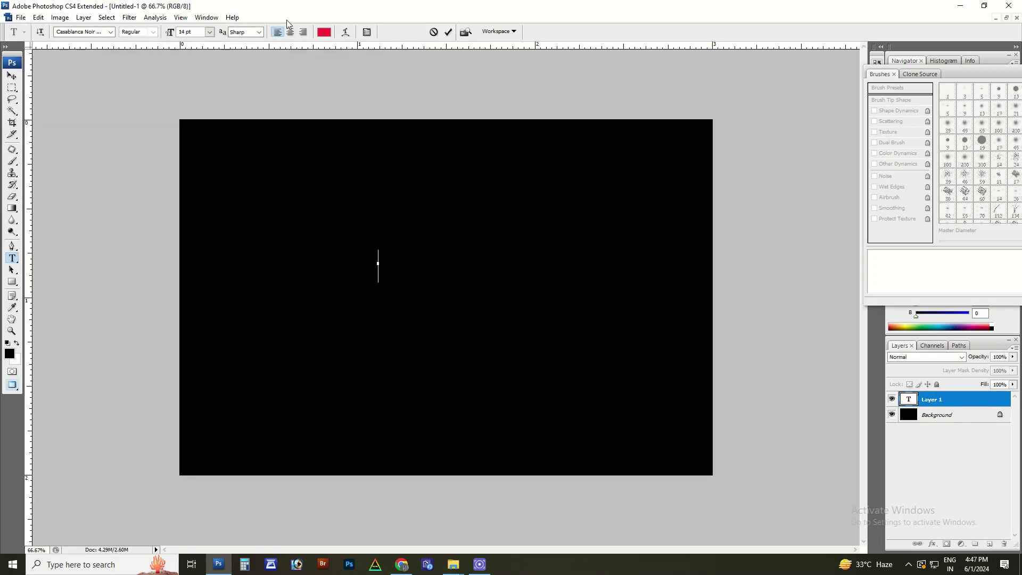
pyautogui.write('Rahul')
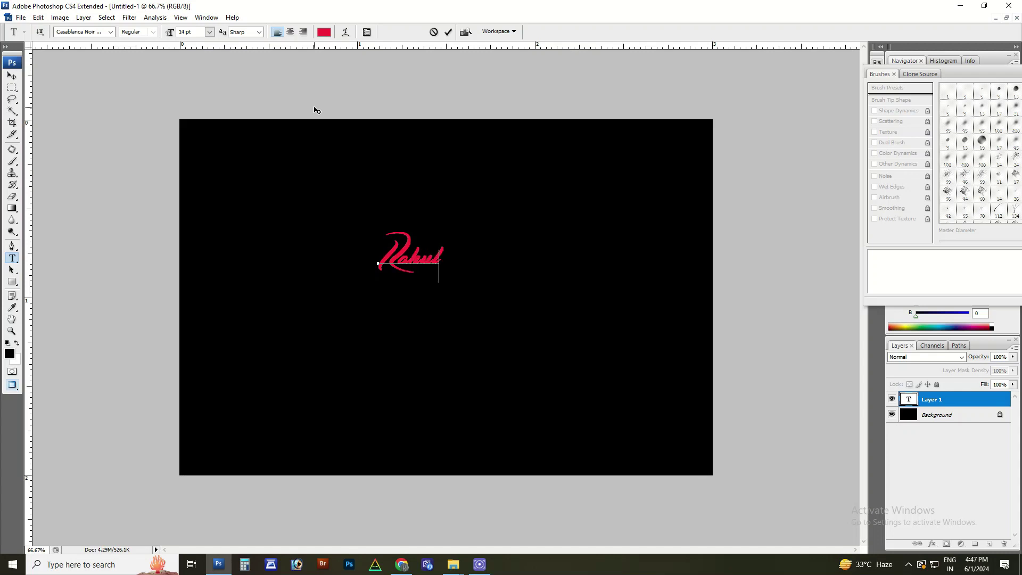
pyautogui.click(314, 110)
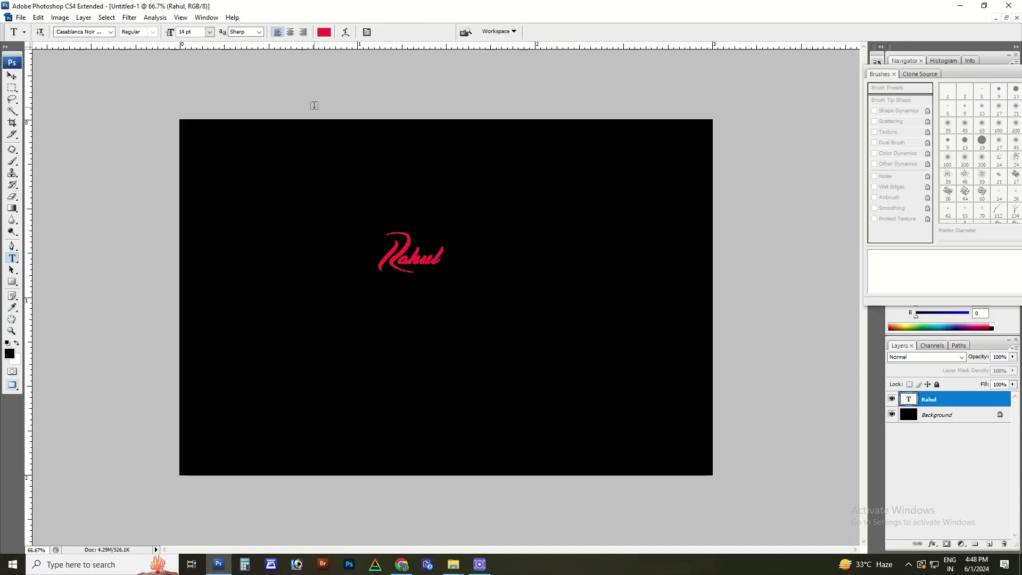
# - Browse the font list, trying several different fonts on the Rahul text
pyautogui.click(110, 32)
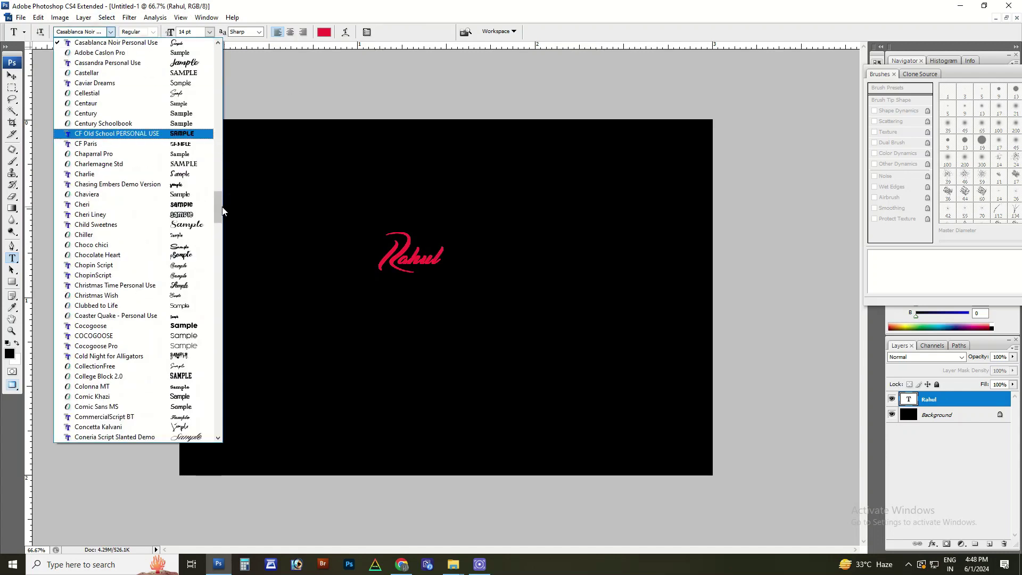
pyautogui.moveTo(219, 209); pyautogui.dragTo(219, 58)
pyautogui.click(191, 76)
pyautogui.press('Down')
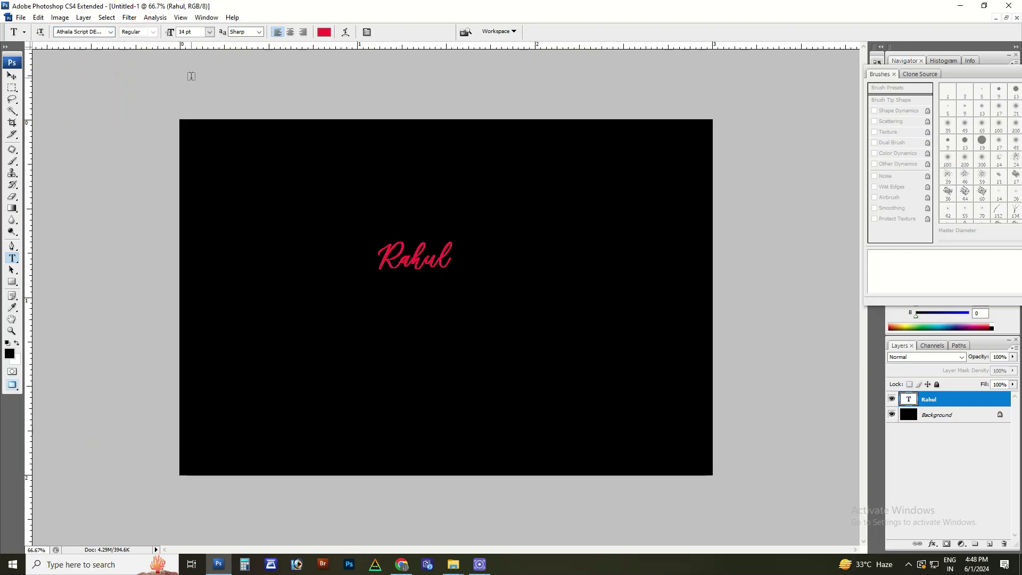
pyautogui.press('Down')
pyautogui.press('Down')
pyautogui.press('Down')
pyautogui.press('Up')
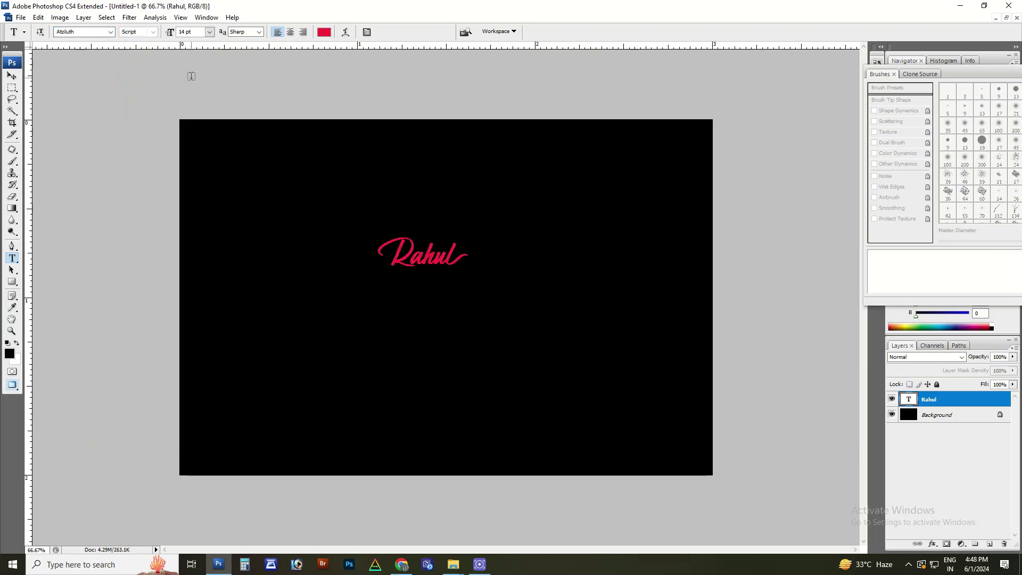
pyautogui.press('Down')
pyautogui.press('Up')
pyautogui.press('Down')
pyautogui.press('Down')
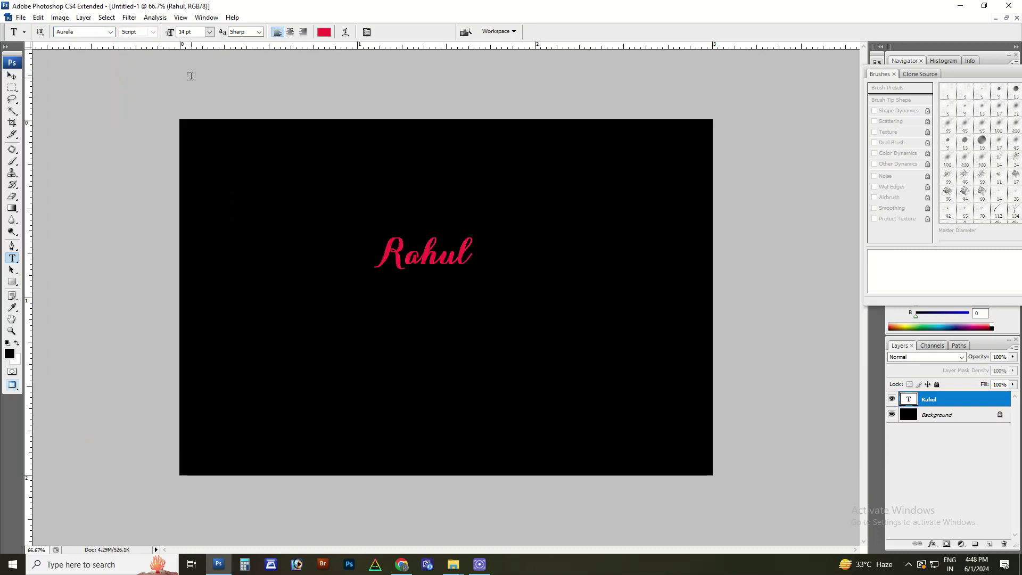
pyautogui.press('Down')
pyautogui.press('Down')
pyautogui.press('Down')
pyautogui.press('Down')
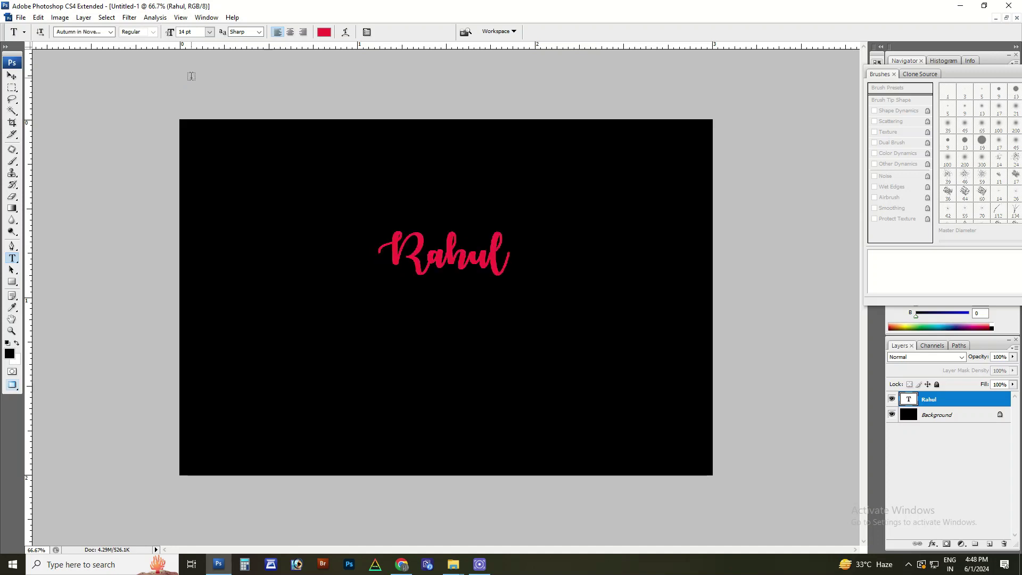
pyautogui.press('Down')
pyautogui.press('Down')
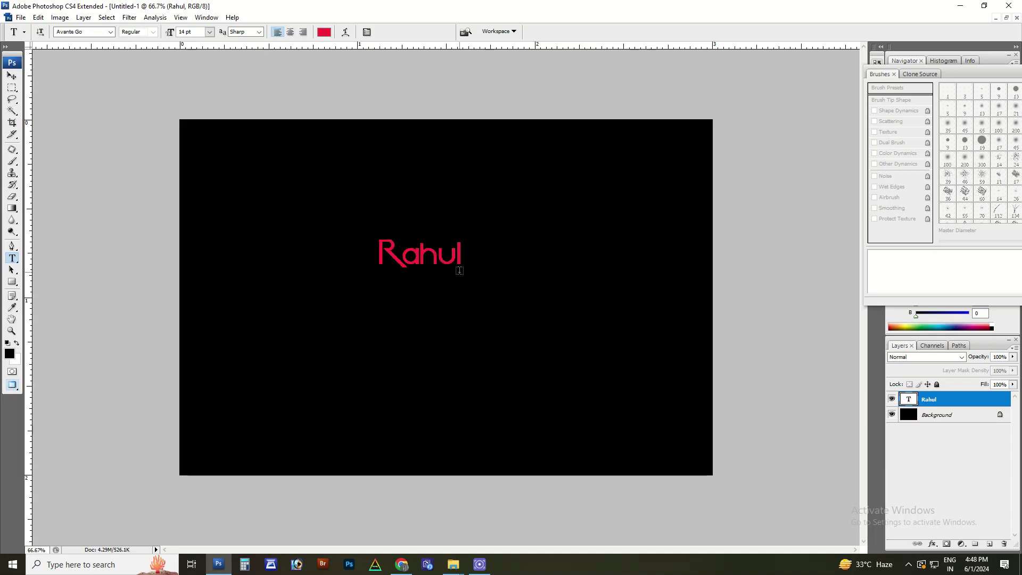
pyautogui.click(459, 274)
pyautogui.click(600, 510)
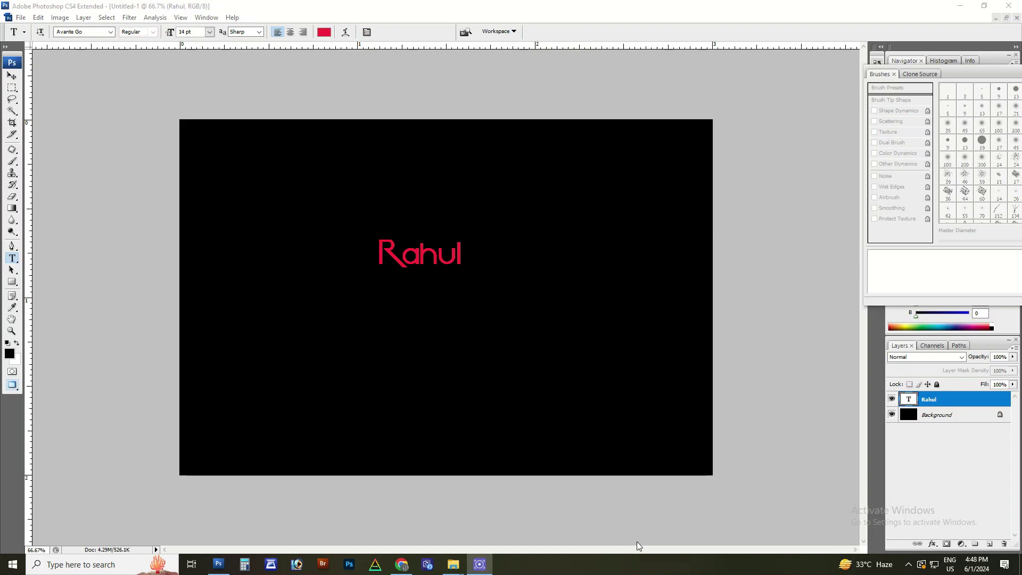
# - Enlarge the Rahul text to about twice its size with Free Transform
pyautogui.press('v')
pyautogui.hotkey('ctrl', 't')
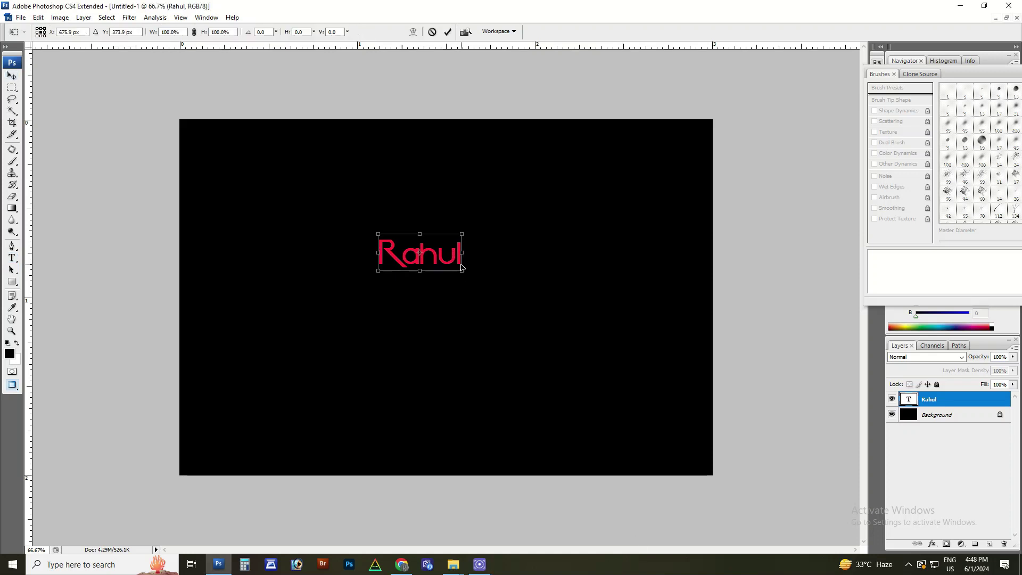
pyautogui.moveTo(463, 269)
pyautogui.mouseDown()
pyautogui.moveTo(504, 290)
pyautogui.moveTo(483, 275)
pyautogui.mouseUp()
pyautogui.press('Return')
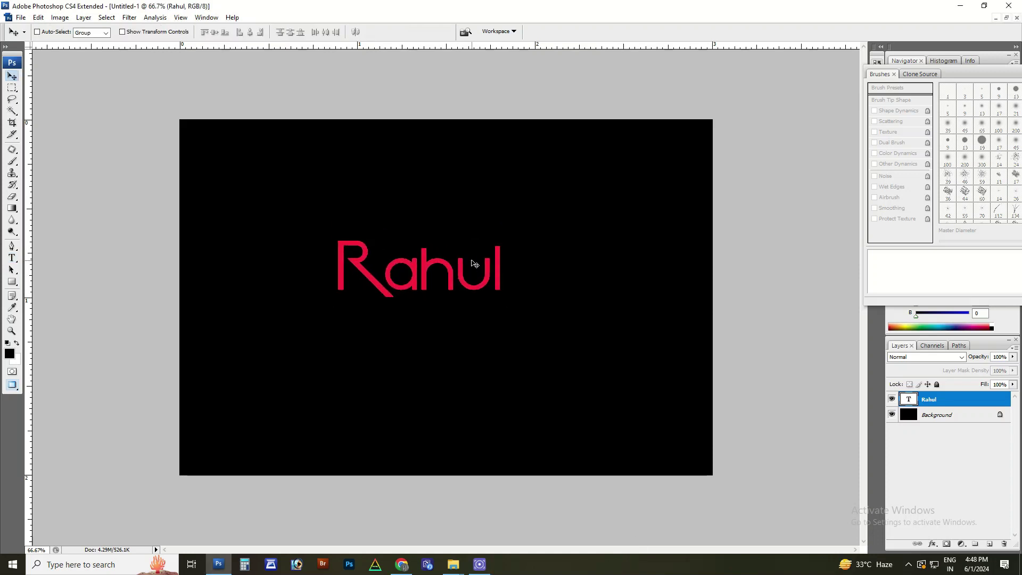
# - Set Rahul in a rounded sans font by entering 'Aver' as the font name
pyautogui.press('t')
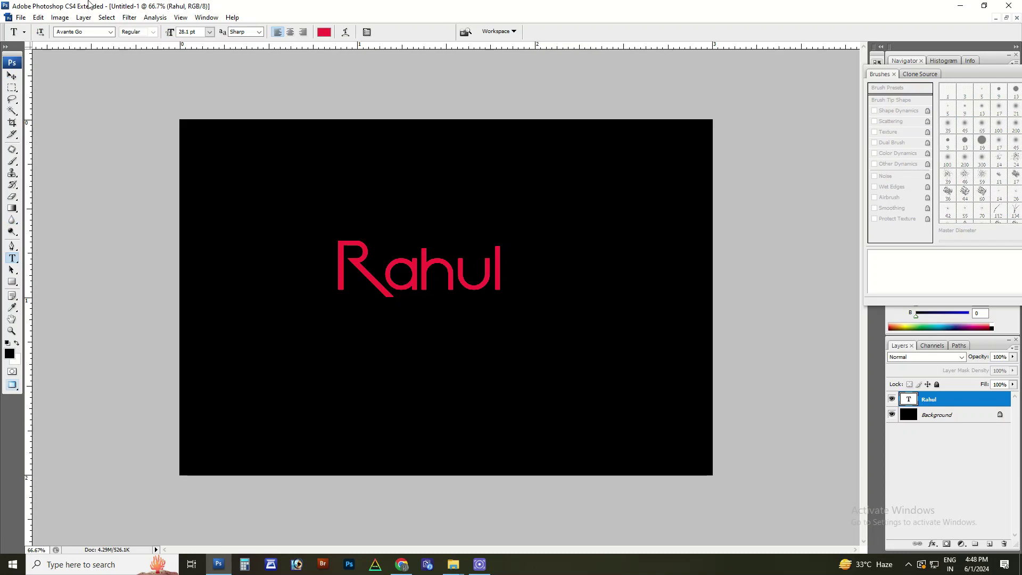
pyautogui.click(80, 32)
pyautogui.write('Aver')
pyautogui.press('Return')
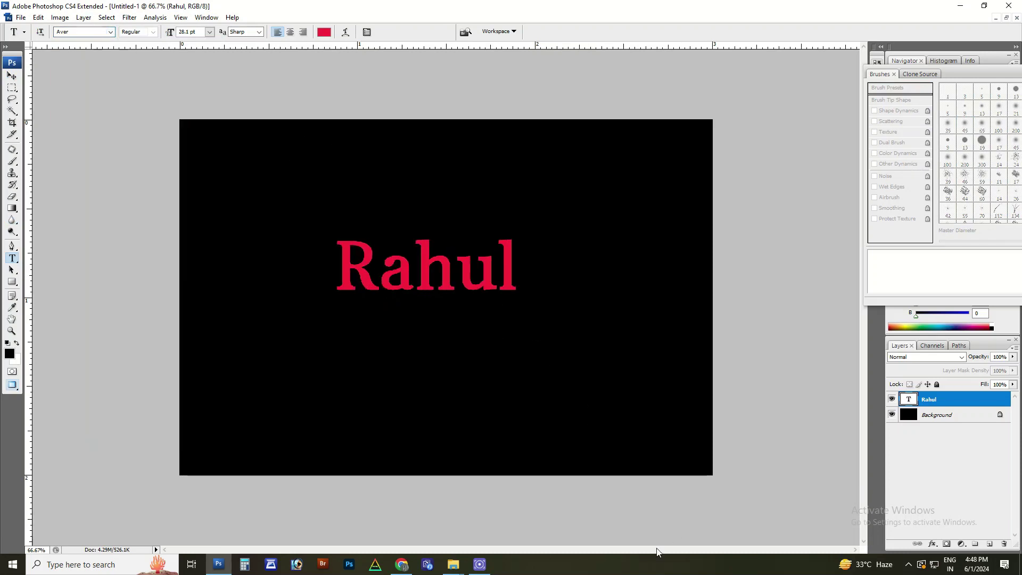
pyautogui.press('v')
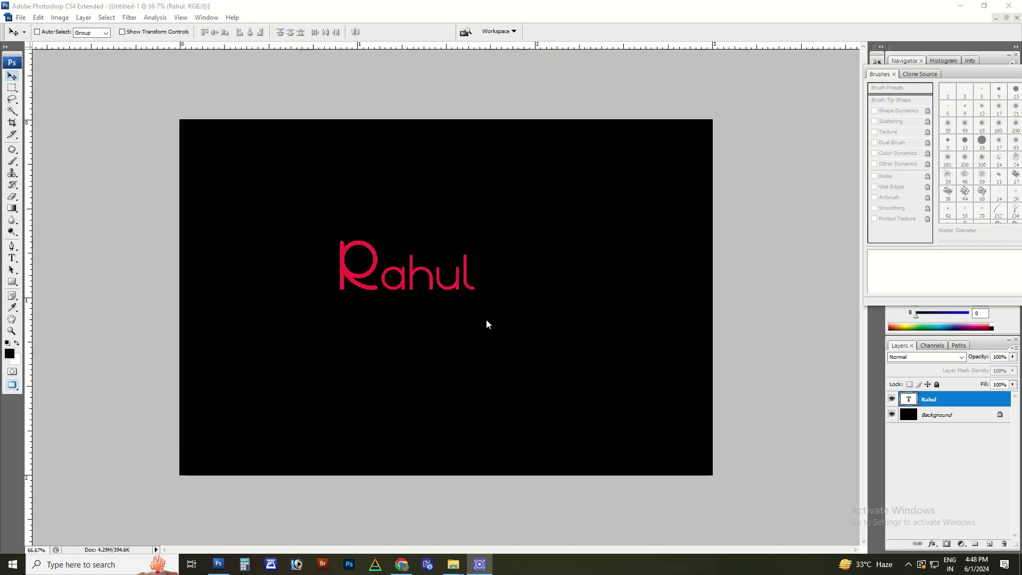
# - Add 'Movies' as a new red text layer and move it beside Rahul
pyautogui.press('t')
pyautogui.click(502, 288)
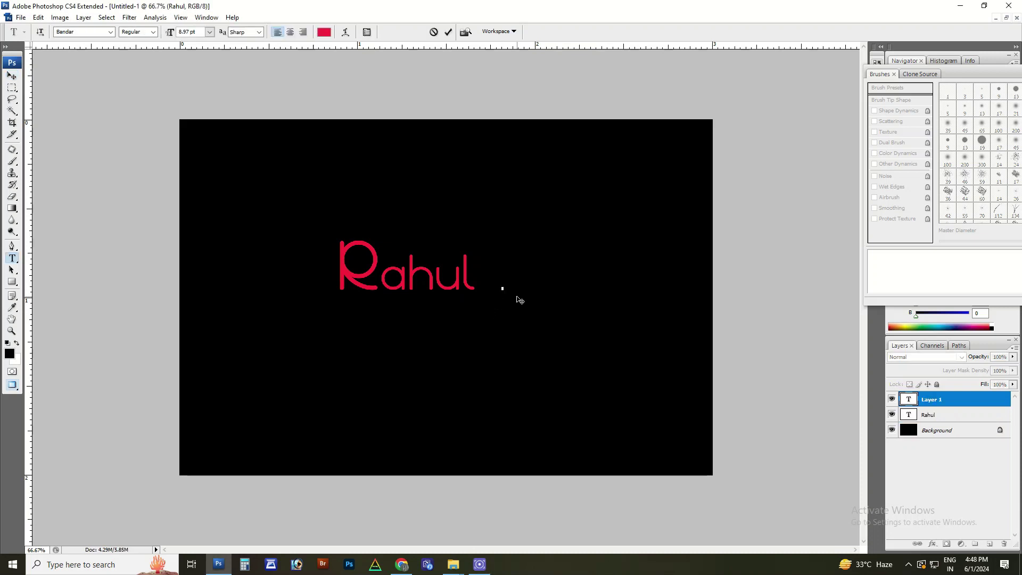
pyautogui.write('mov')
pyautogui.write('ies')
pyautogui.hotkey('ctrl', 'Return')
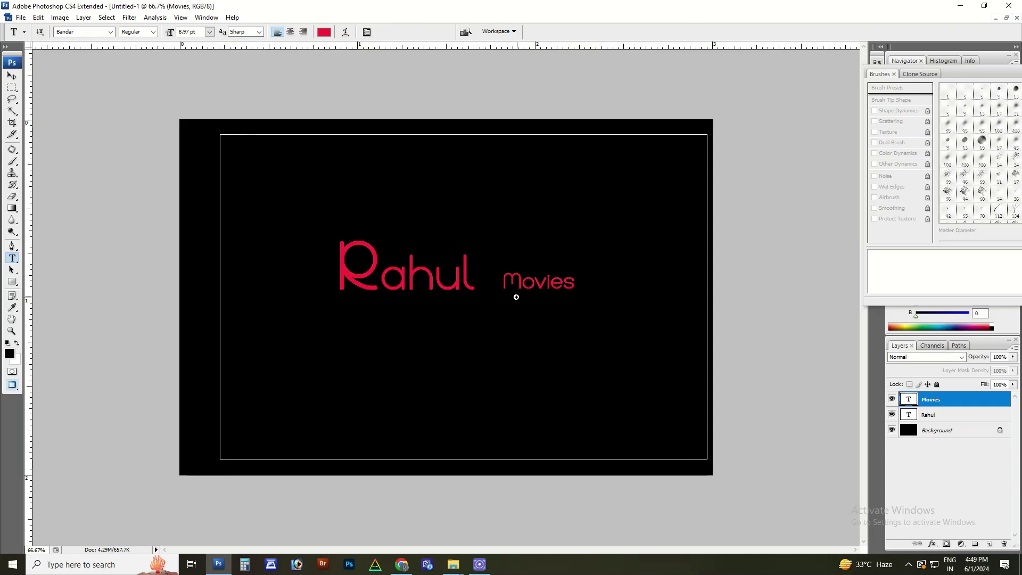
pyautogui.hotkey('ctrl', '1')
pyautogui.press('v')
pyautogui.moveTo(550, 255); pyautogui.dragTo(532, 243)
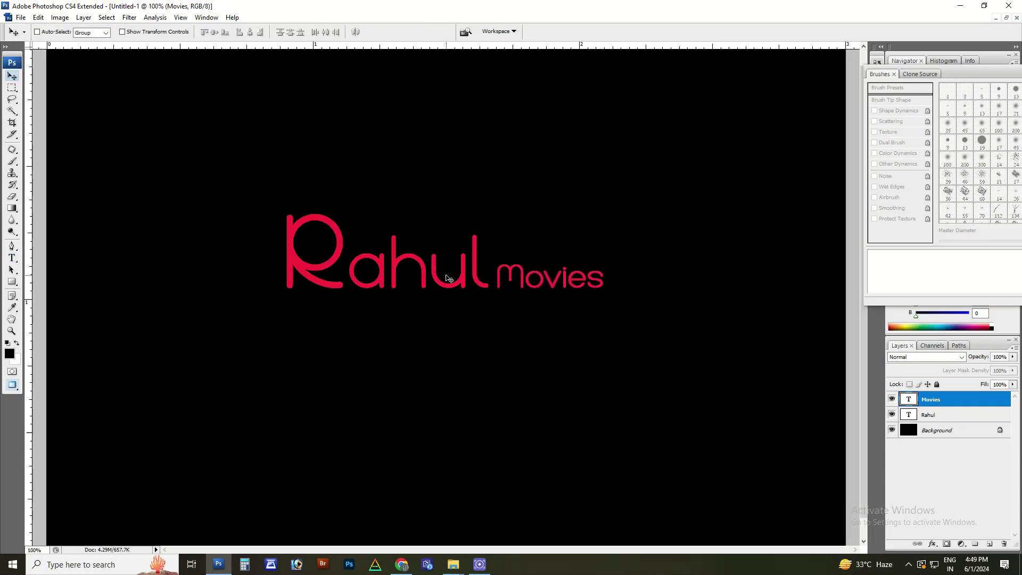
pyautogui.hotkey('ctrl', '-')
# - Step through fonts until Rahul is set in the thin Beauty script font
pyautogui.press('t')
pyautogui.click(414, 278)
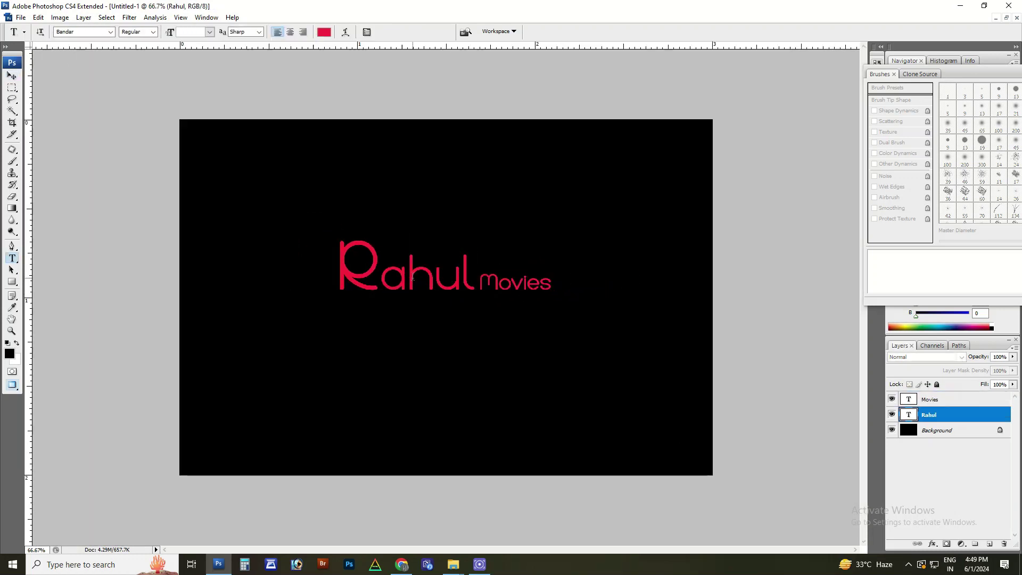
pyautogui.click(112, 32)
pyautogui.press('Down')
pyautogui.press('Down')
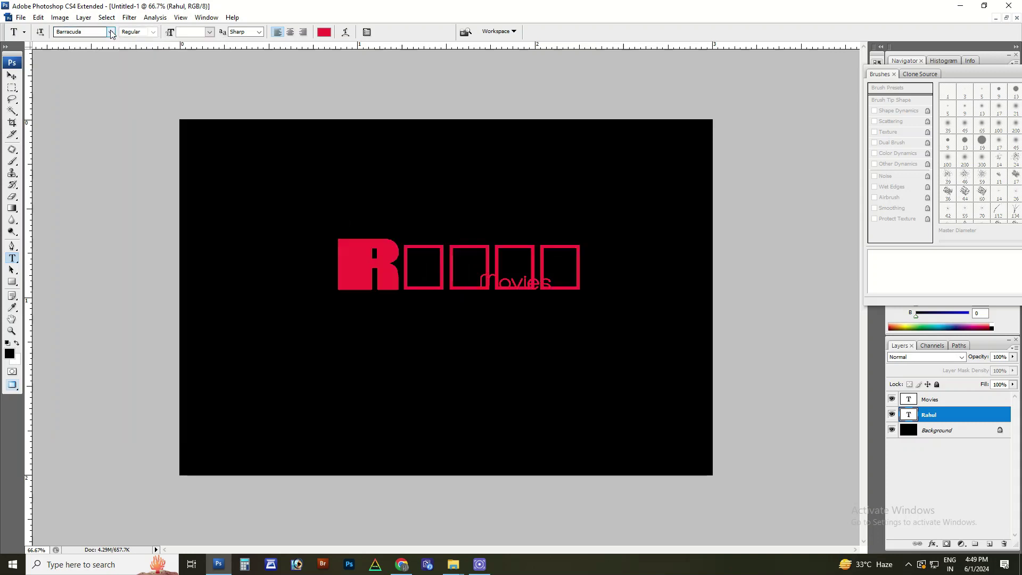
pyautogui.press('Down')
pyautogui.press('Down')
pyautogui.press('Down')
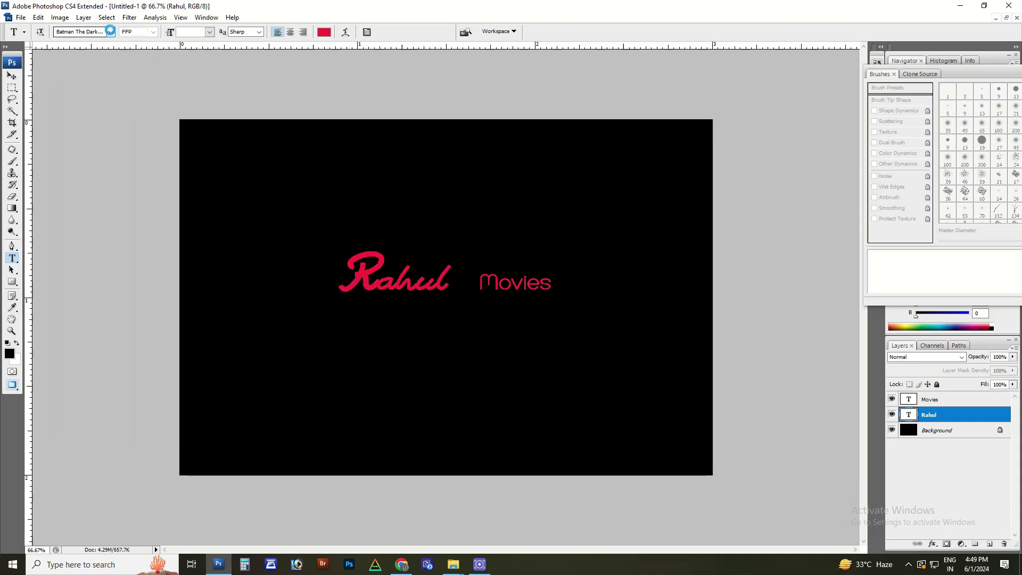
pyautogui.press('Down')
pyautogui.press('Down')
pyautogui.press('Down')
pyautogui.press('Down')
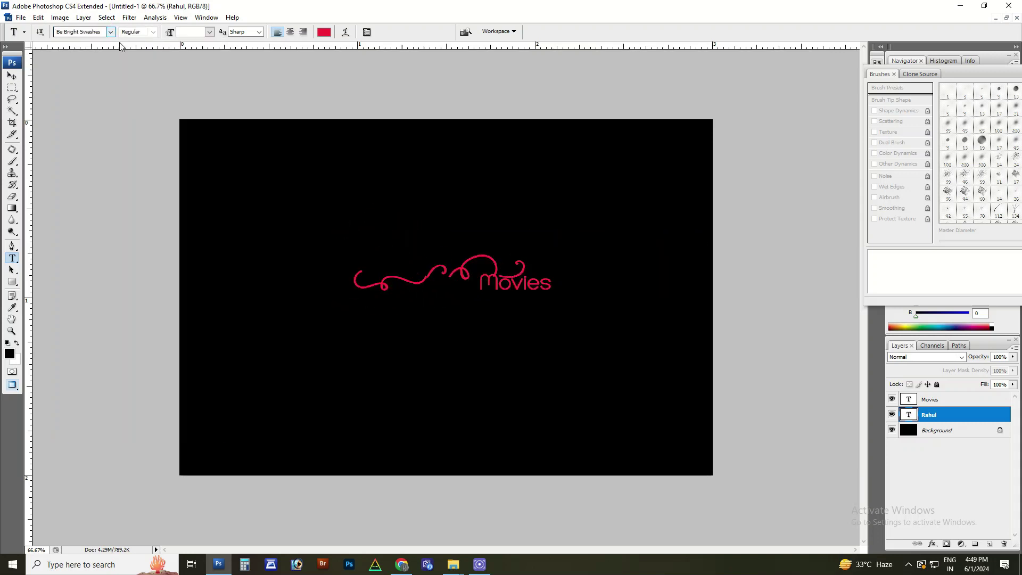
pyautogui.press('Down')
pyautogui.press('Down')
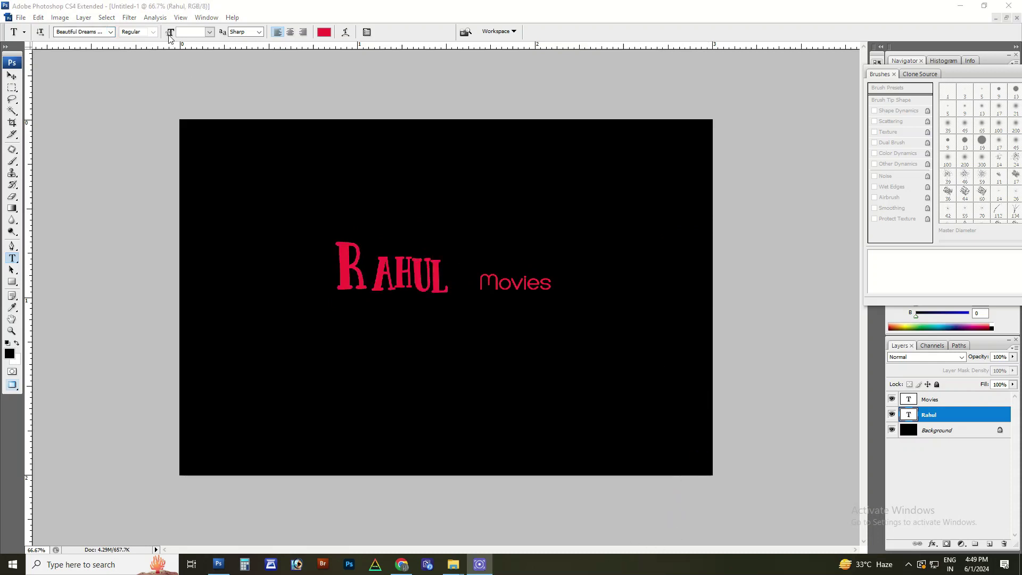
pyautogui.press('Down')
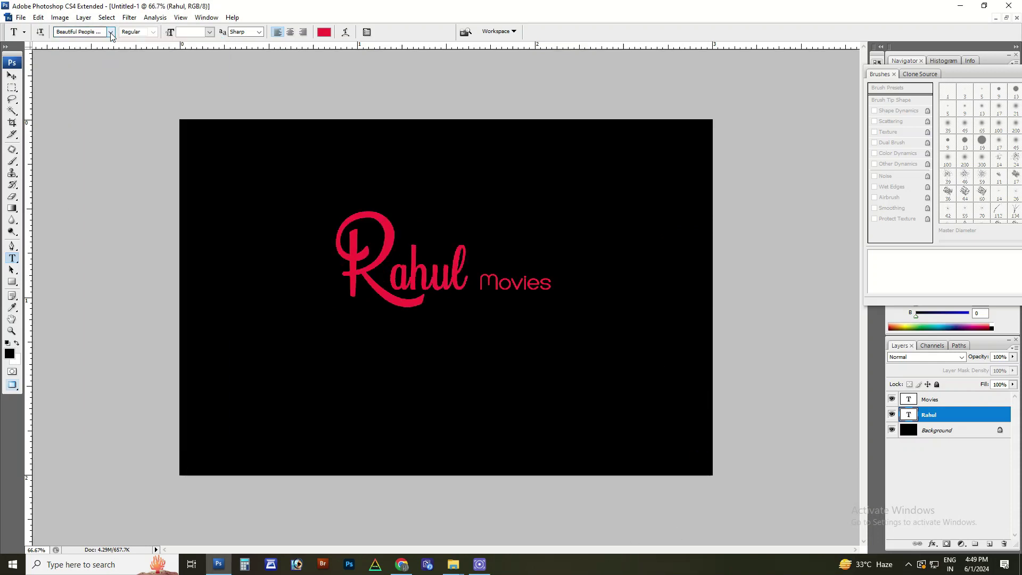
pyautogui.press('Down')
pyautogui.press('Up')
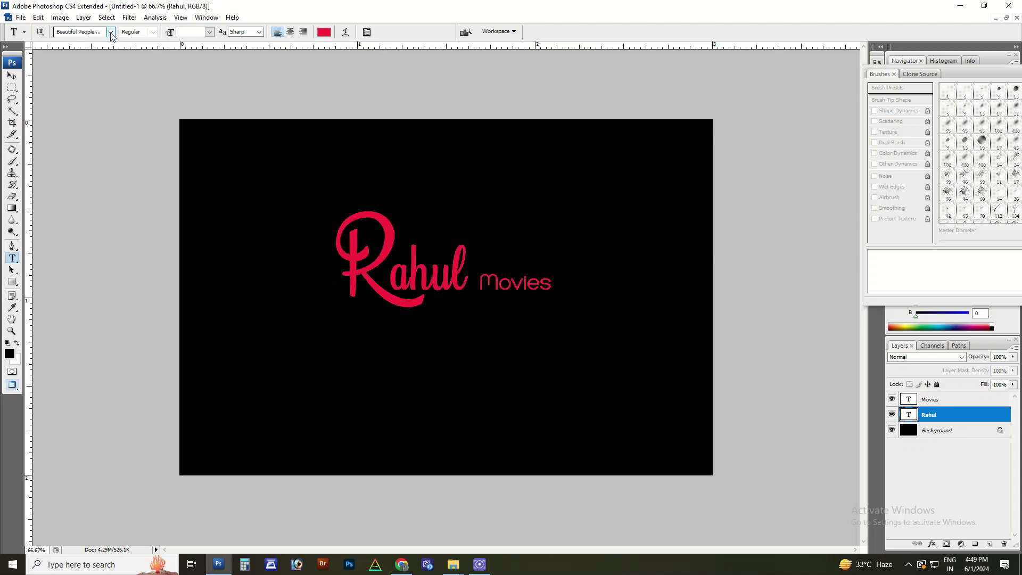
pyautogui.press('Down')
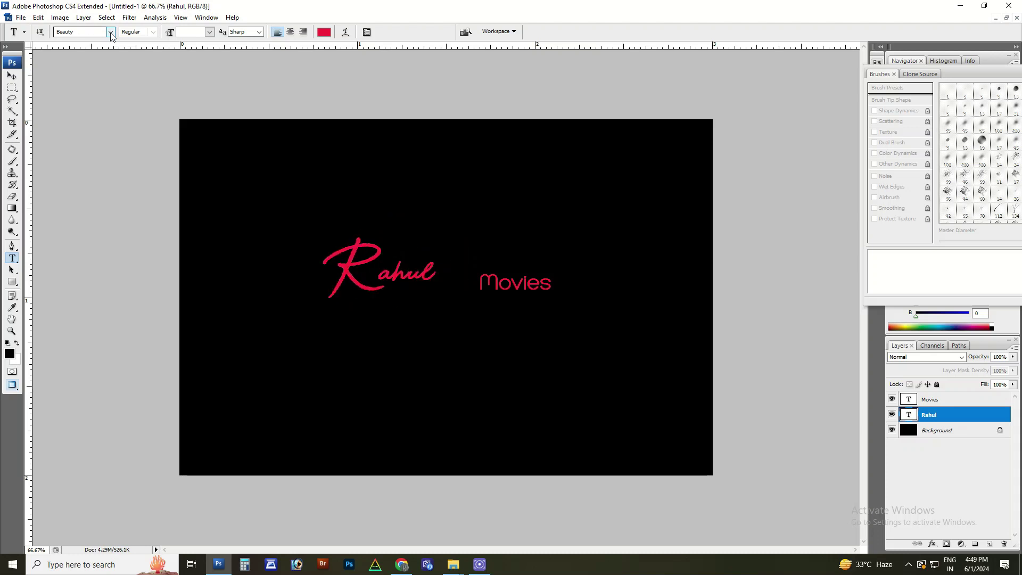
pyautogui.press('Up')
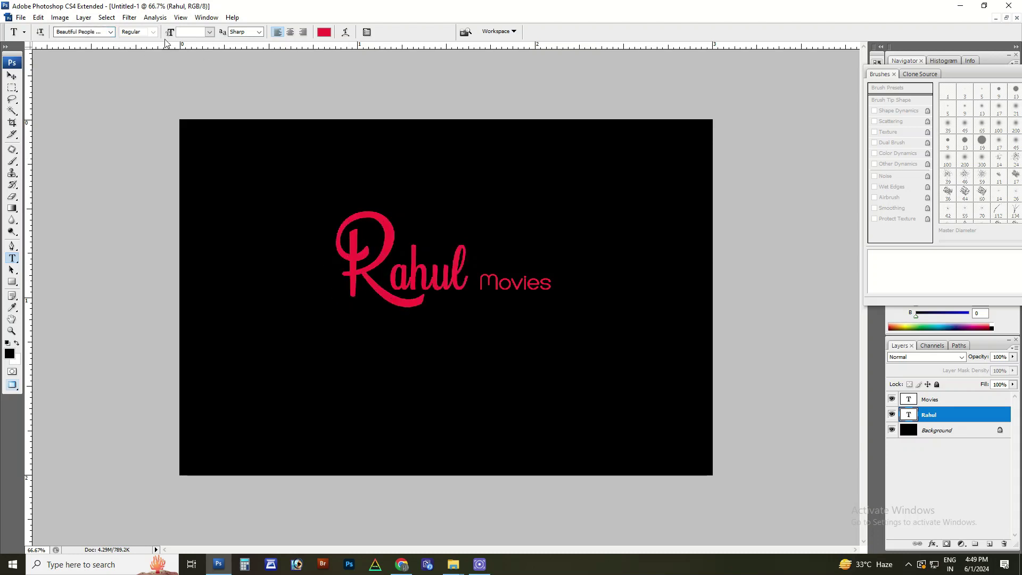
pyautogui.press('Down')
# - Move Rahul up beside Movies at 100% zoom, then shift Movies right and up
pyautogui.press('v')
pyautogui.moveTo(422, 238); pyautogui.dragTo(475, 230)
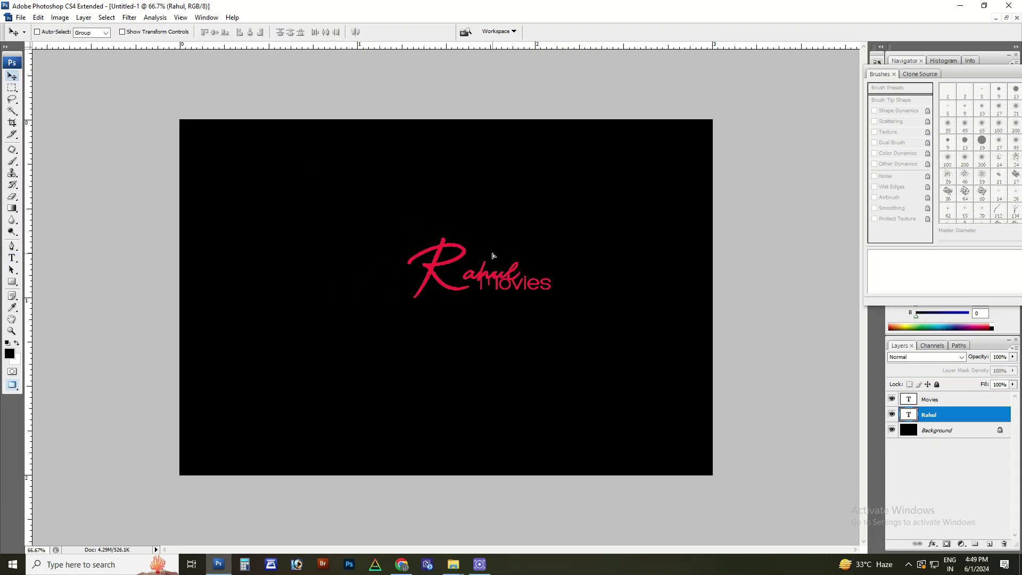
pyautogui.hotkey('ctrl', '+')
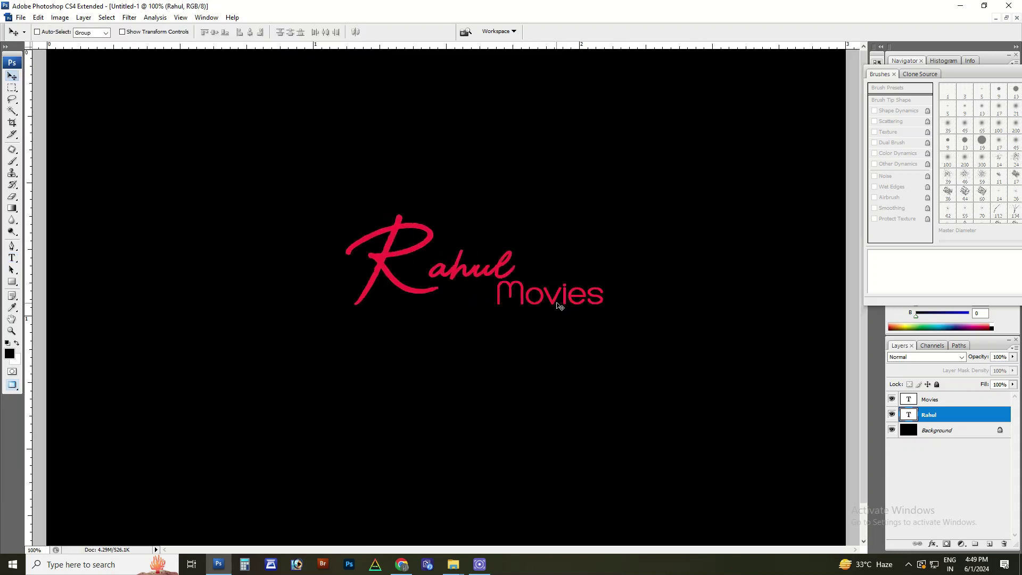
pyautogui.moveTo(460, 267); pyautogui.dragTo(456, 267)
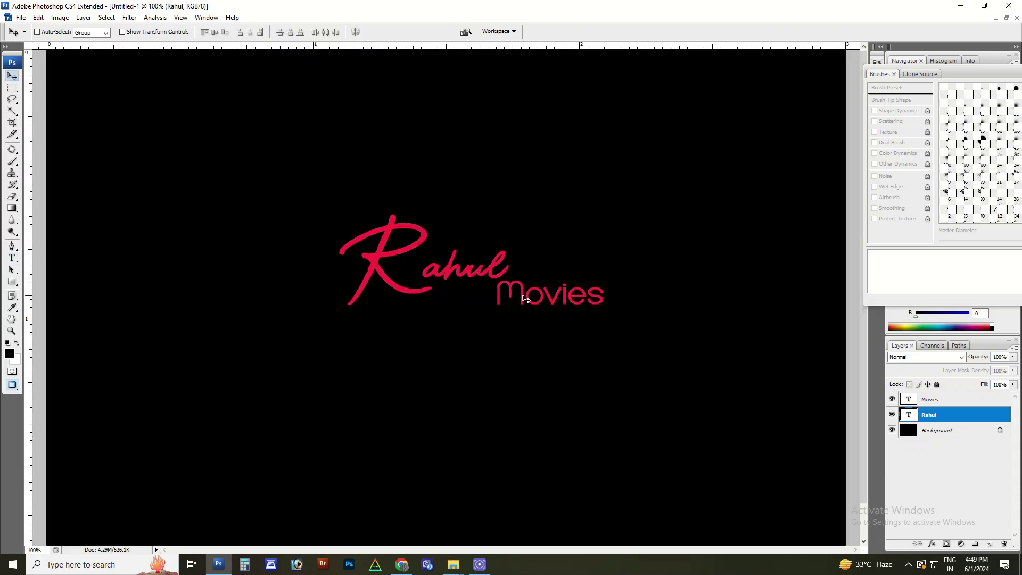
pyautogui.moveTo(525, 298); pyautogui.dragTo(565, 287)
# - Change the Movies text colour to white
pyautogui.press('t')
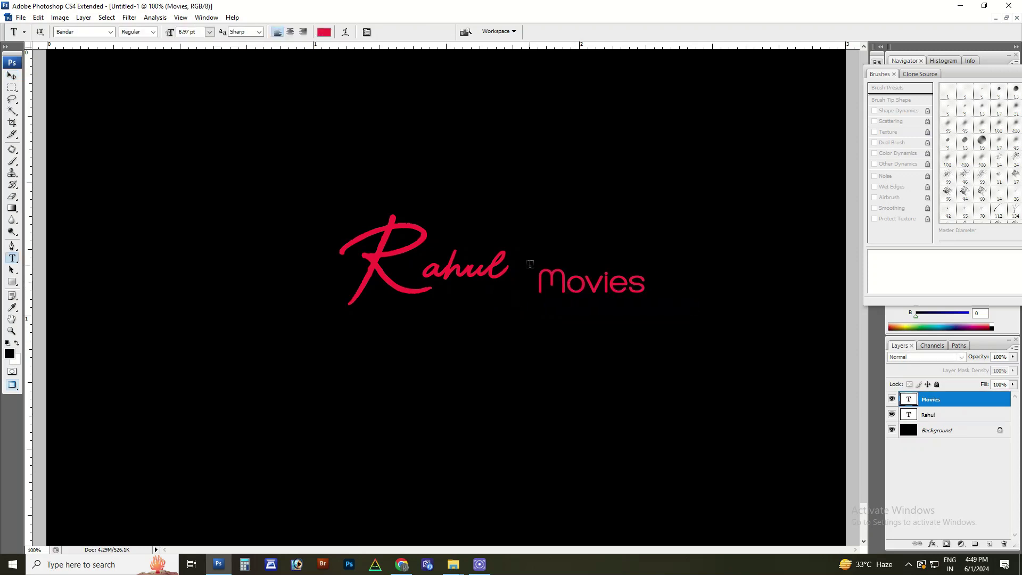
pyautogui.click(324, 32)
pyautogui.click(602, 391)
pyautogui.click(842, 383)
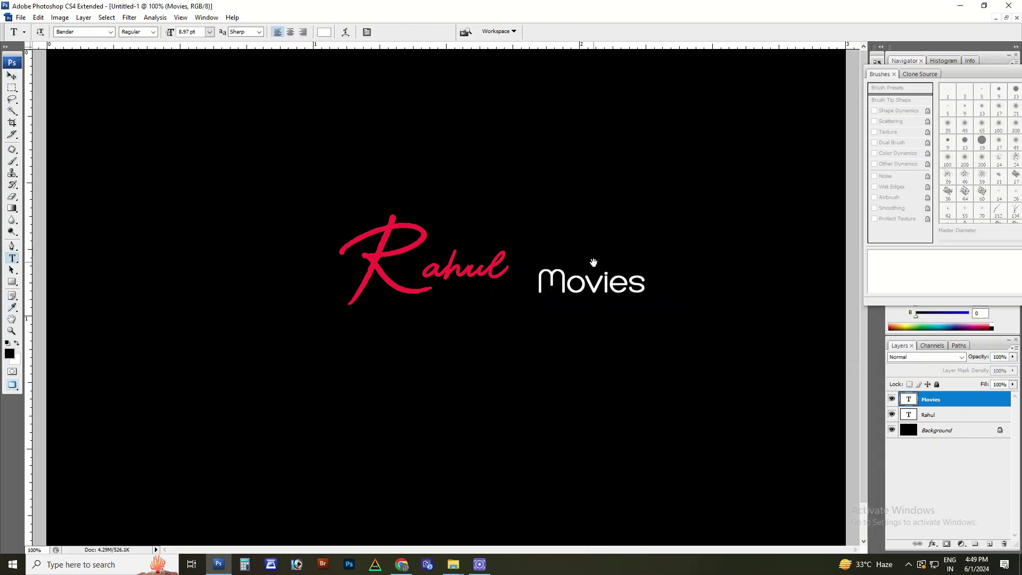
# - Scale Movies down and tuck it under the end of Rahul
pyautogui.moveTo(594, 263); pyautogui.dragTo(570, 254)
pyautogui.hotkey('ctrl', 't')
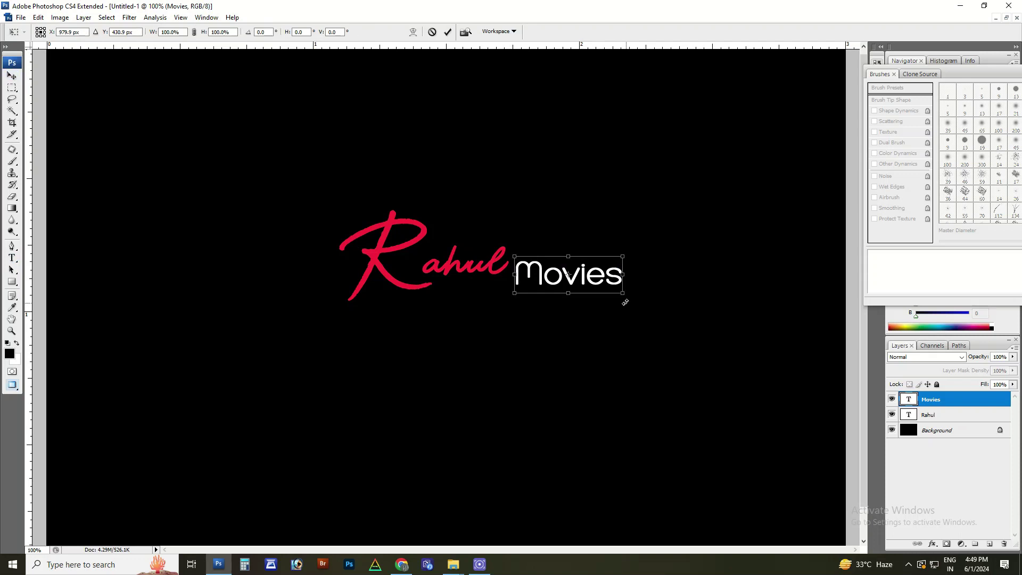
pyautogui.moveTo(625, 302)
pyautogui.mouseDown()
pyautogui.moveTo(607, 287)
pyautogui.moveTo(619, 222)
pyautogui.moveTo(521, 266)
pyautogui.mouseUp()
pyautogui.press('Return')
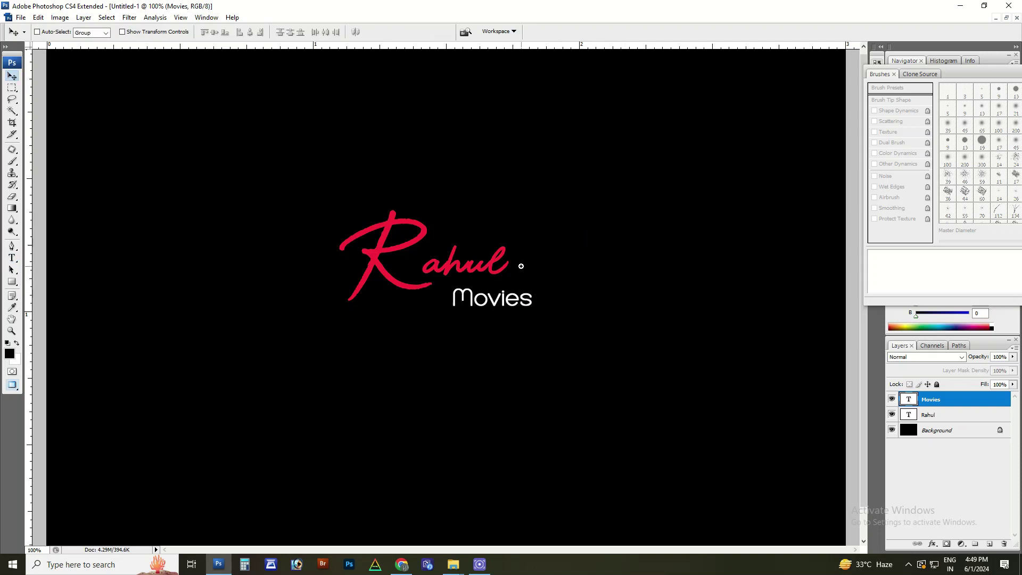
pyautogui.moveTo(465, 314)
pyautogui.mouseDown()
pyautogui.moveTo(500, 308)
pyautogui.moveTo(409, 355)
pyautogui.mouseUp()
# - Replace the duplicated Movies text with the address 'Rudrapur U.S Nagar (U.K)'
pyautogui.press('t')
pyautogui.click(435, 337)
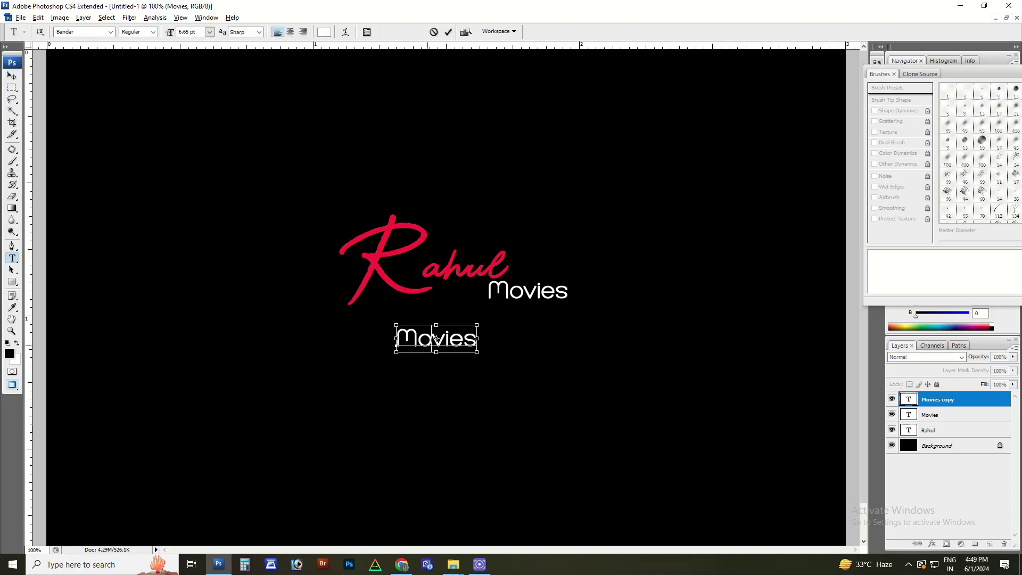
pyautogui.doubleClick(431, 339)
pyautogui.write('P')
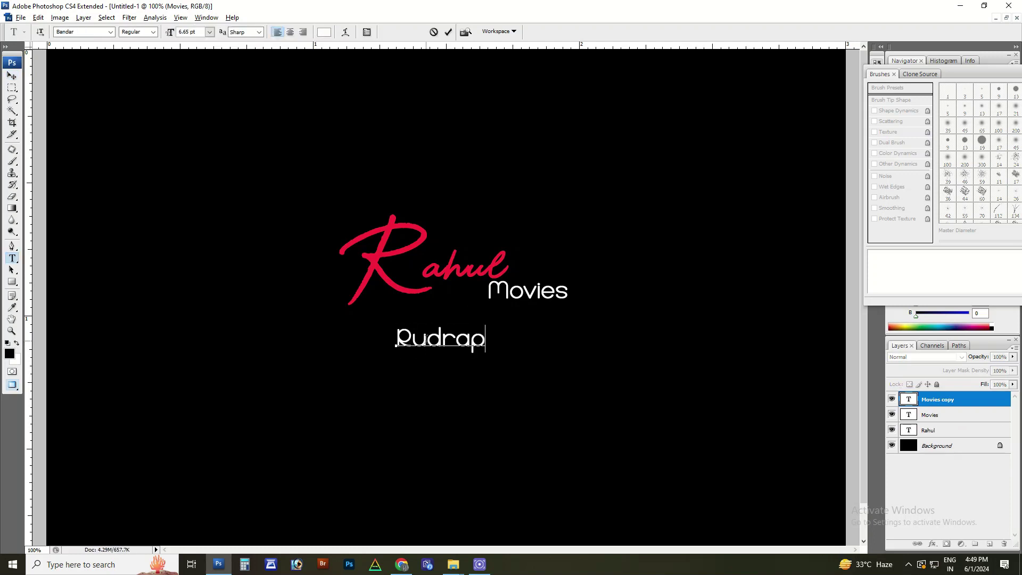
pyautogui.write('u')
pyautogui.write('r U.S Na')
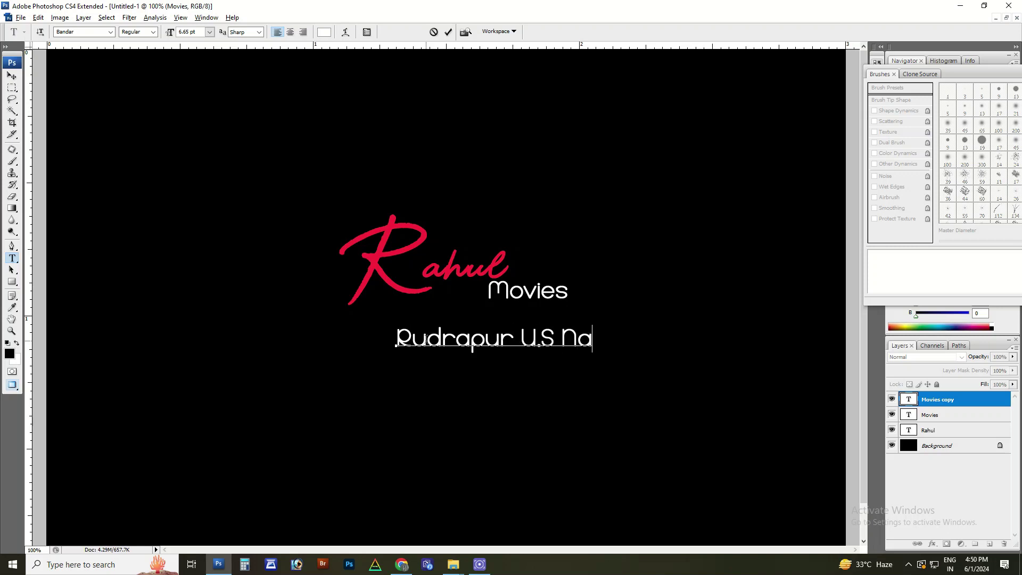
pyautogui.write('gar')
pyautogui.write('JK')
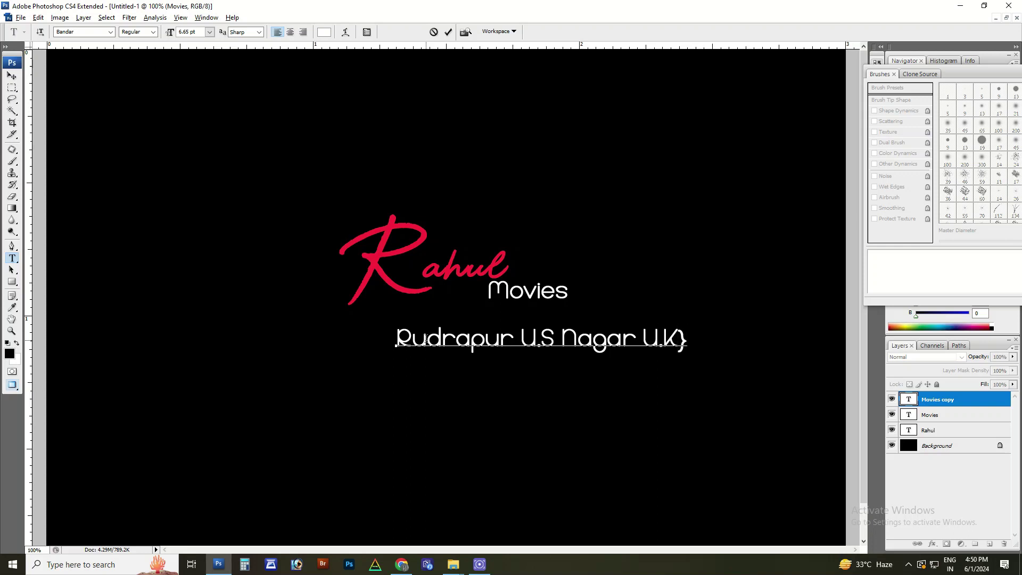
pyautogui.press('Left')
pyautogui.press('Left')
pyautogui.press('Left')
pyautogui.write('(')
pyautogui.hotkey('ctrl', 'Return')
# - Move the address line up under Movies and nudge it slightly left
pyautogui.press('v')
pyautogui.moveTo(568, 247)
pyautogui.mouseDown()
pyautogui.moveTo(548, 244)
pyautogui.moveTo(538, 219)
pyautogui.mouseUp()
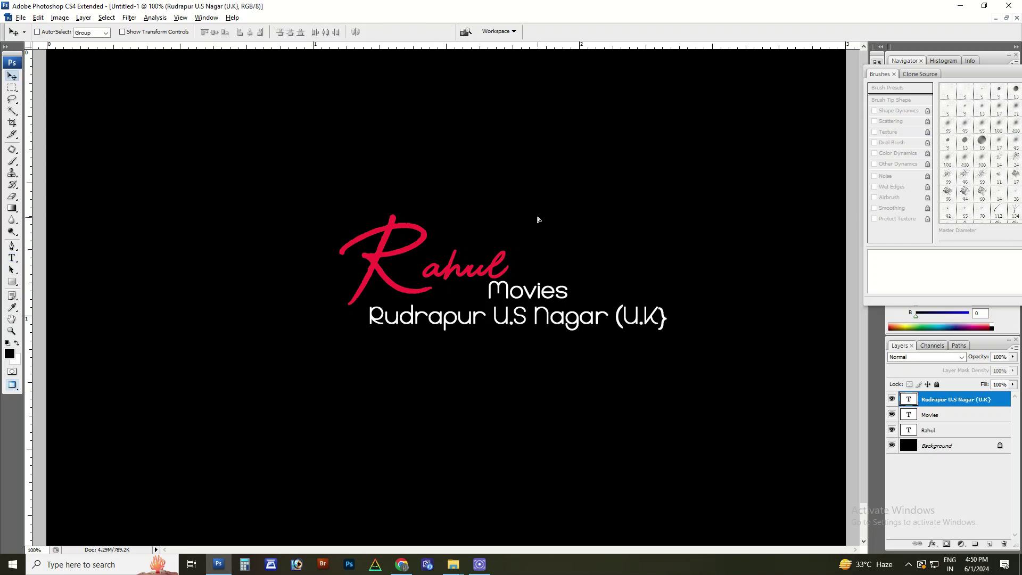
pyautogui.press('Left')
pyautogui.press('Left')
pyautogui.press('Left')
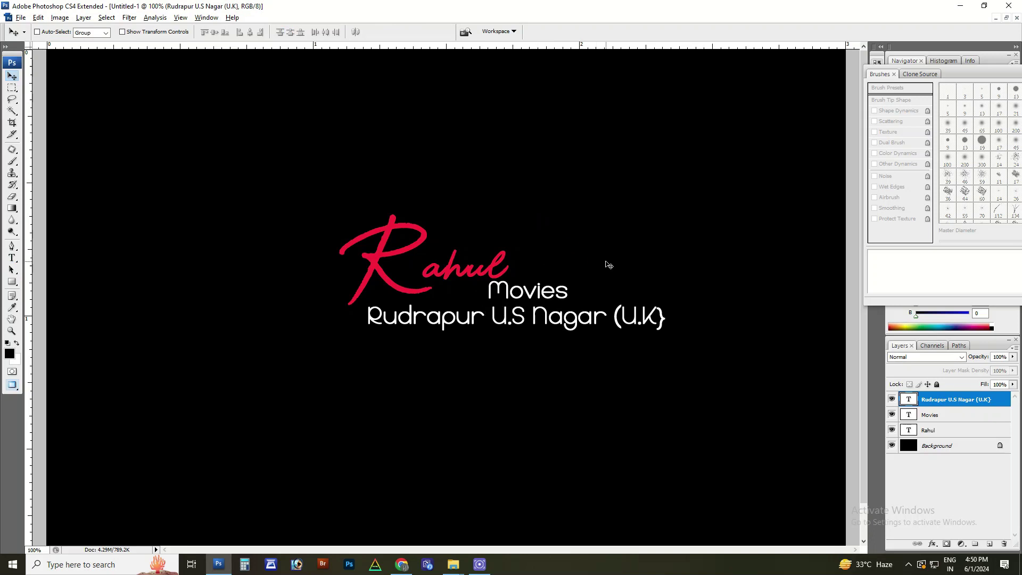
pyautogui.press('t')
pyautogui.click(111, 32)
# - Step through fonts until the address line is set in Book Antiqua
pyautogui.click(79, 46)
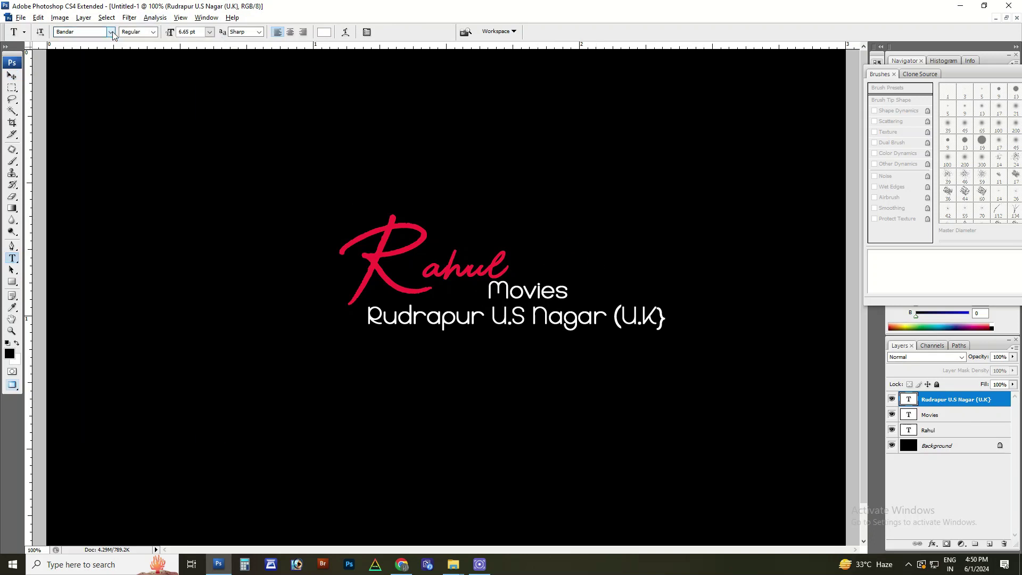
pyautogui.press('Down')
pyautogui.press('Down')
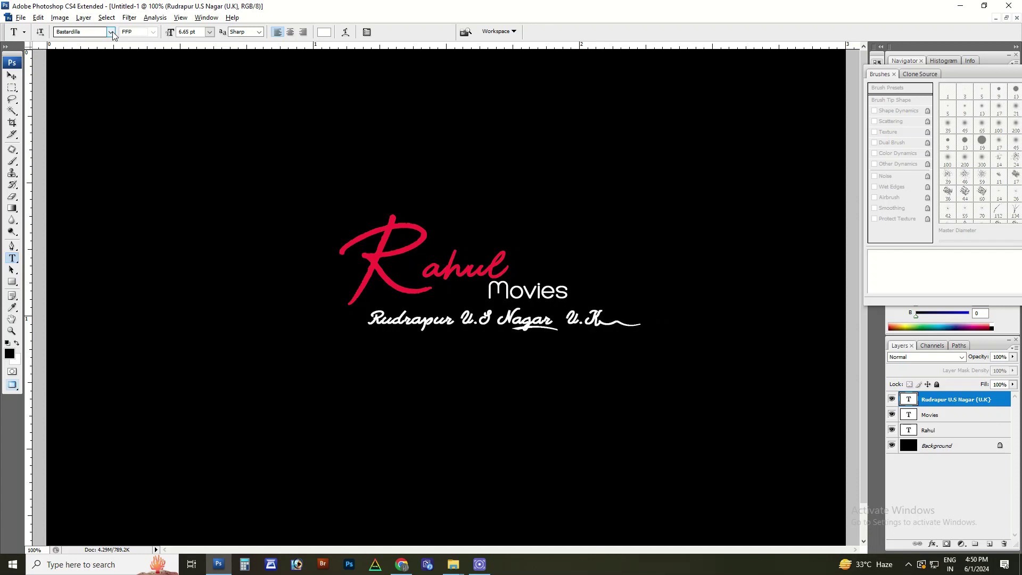
pyautogui.press('Down')
pyautogui.press('Down')
pyautogui.press('Down')
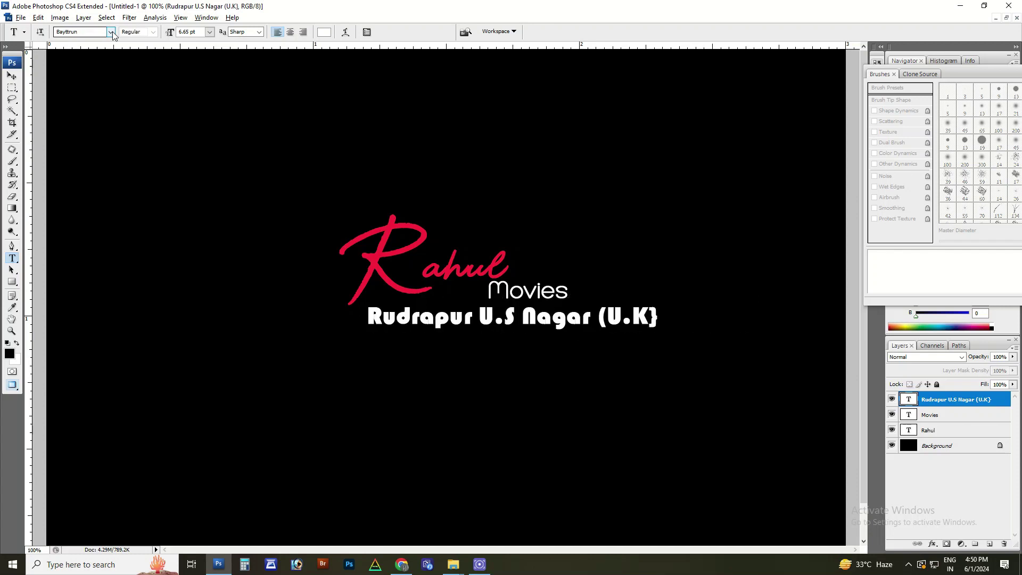
pyautogui.press('Down')
pyautogui.press('Down')
pyautogui.press('Down')
pyautogui.press('Down')
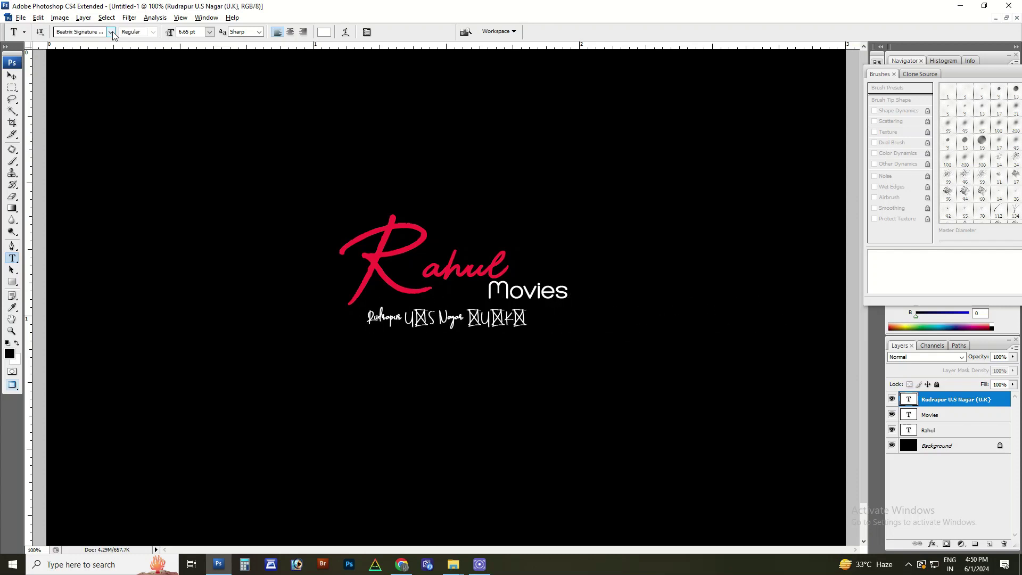
pyautogui.press('Down')
pyautogui.press('Down')
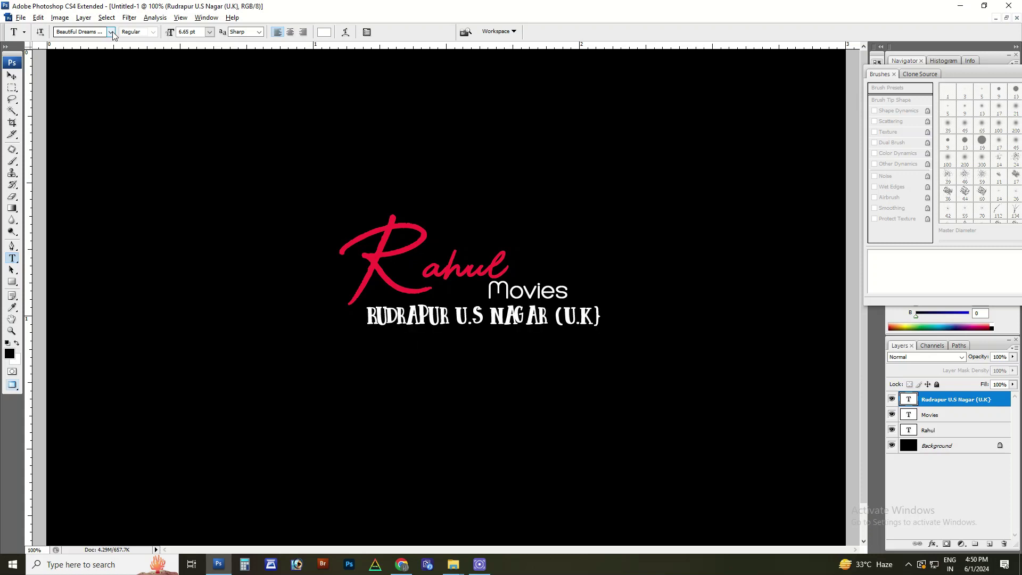
pyautogui.press('Down')
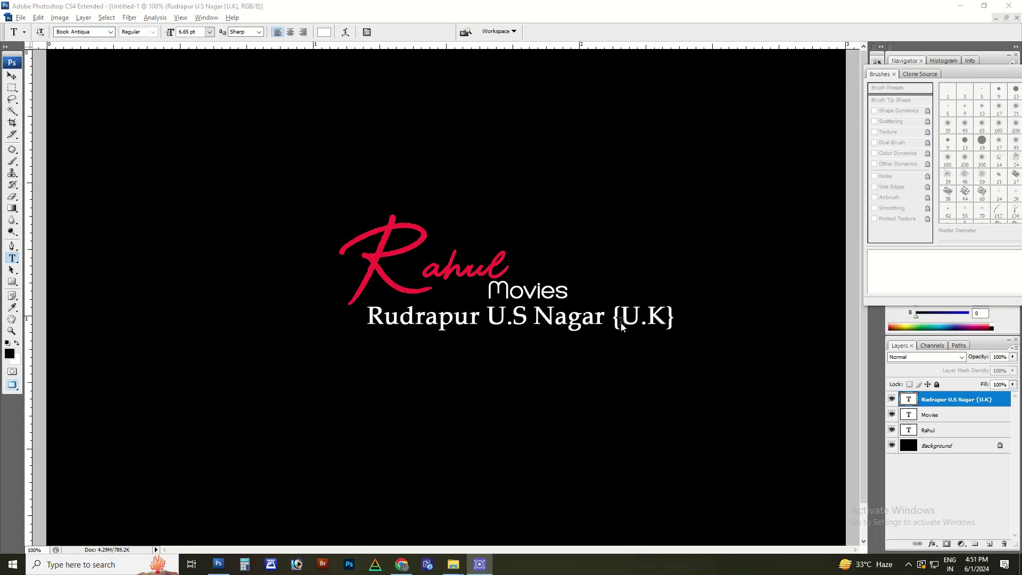
# - Delete the brackets around U.K in the address line
pyautogui.click(622, 326)
pyautogui.press('BackSpace')
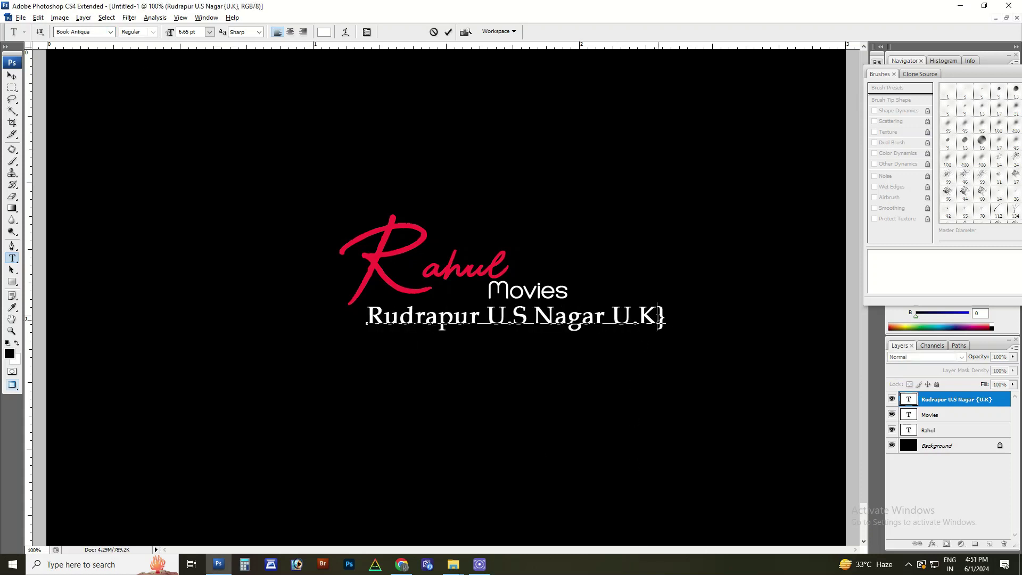
pyautogui.press('Delete')
pyautogui.hotkey('ctrl', 'Return')
# - Shrink the address line in two Free Transform passes to fit under Movies
pyautogui.hotkey('ctrl', 't')
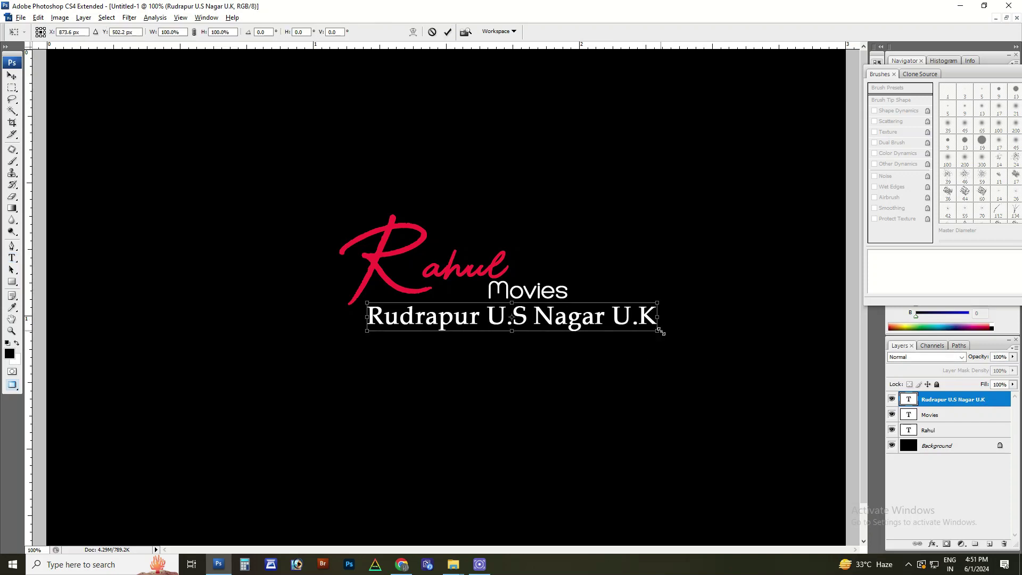
pyautogui.moveTo(660, 331); pyautogui.dragTo(589, 326)
pyautogui.press('Return')
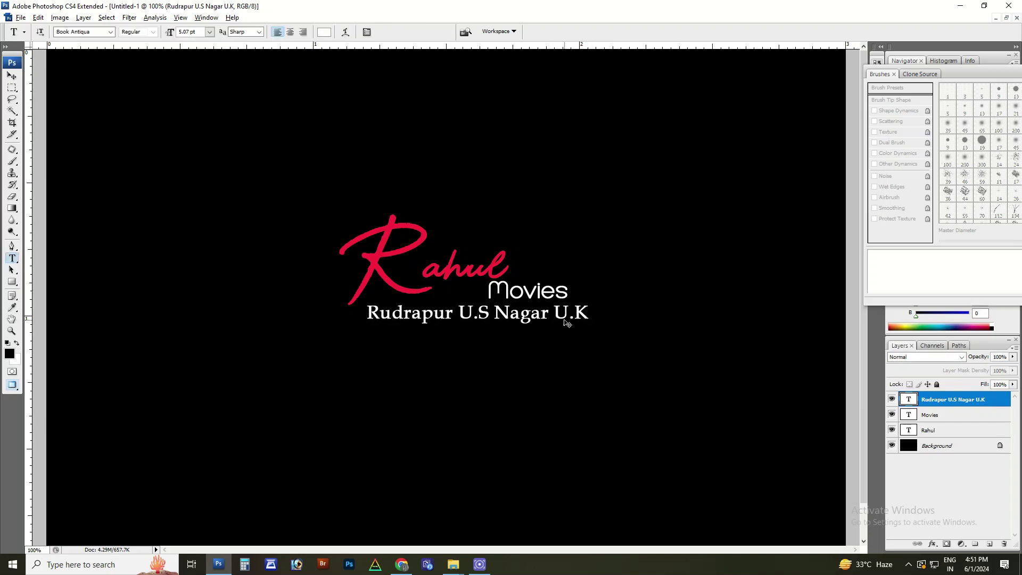
pyautogui.hotkey('ctrl', 't')
pyautogui.moveTo(589, 325); pyautogui.dragTo(510, 319)
pyautogui.press('Return')
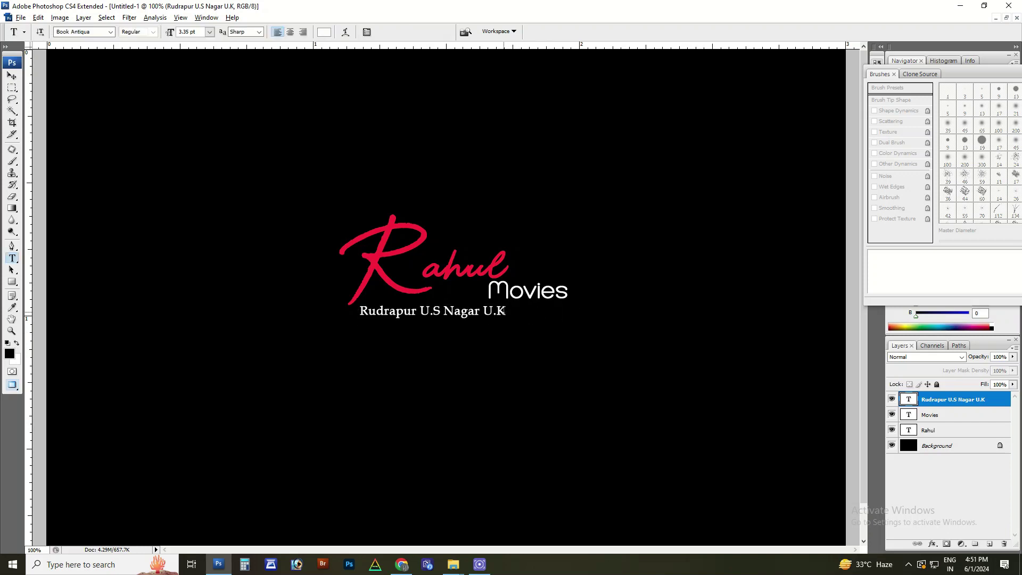
# - Append a phone number to the end of the address line
pyautogui.click(502, 311)
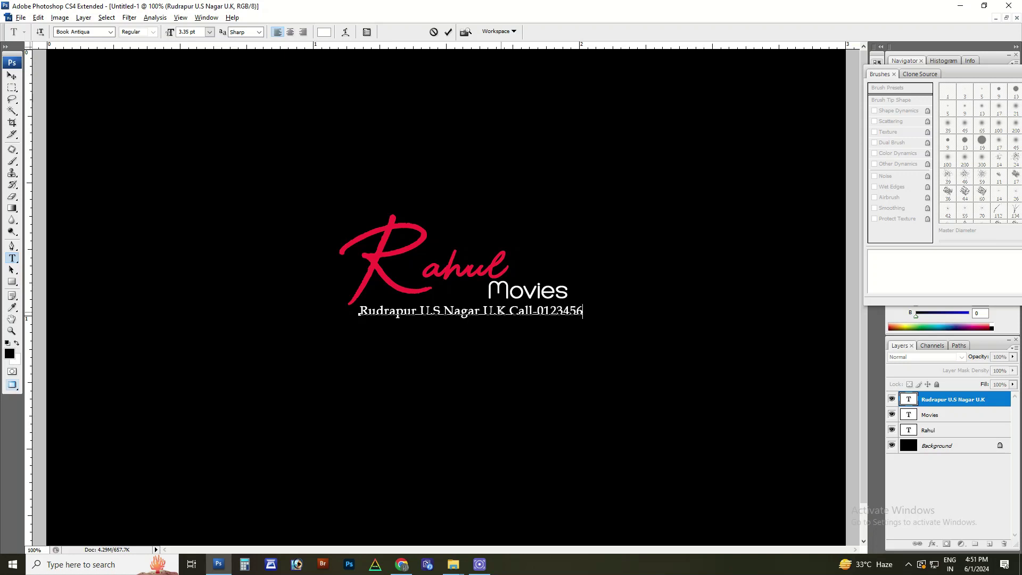
pyautogui.write('789')
pyautogui.hotkey('ctrl', 'Return')
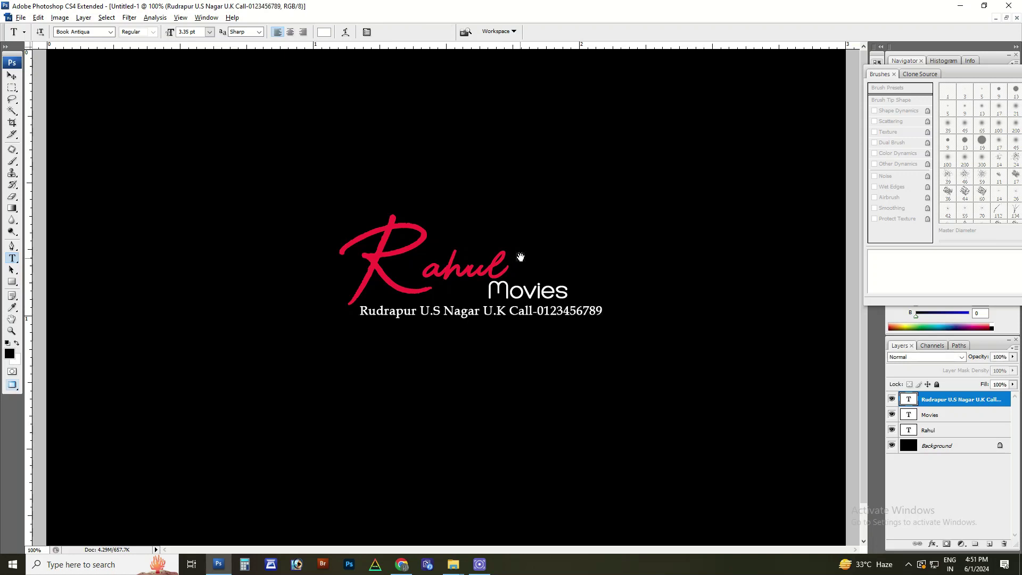
# - Select the Movies layer and move it left under Rahul
pyautogui.keyDown('ctrl'); pyautogui.click(504, 277); pyautogui.keyUp('ctrl')
pyautogui.rightClick(436, 343)
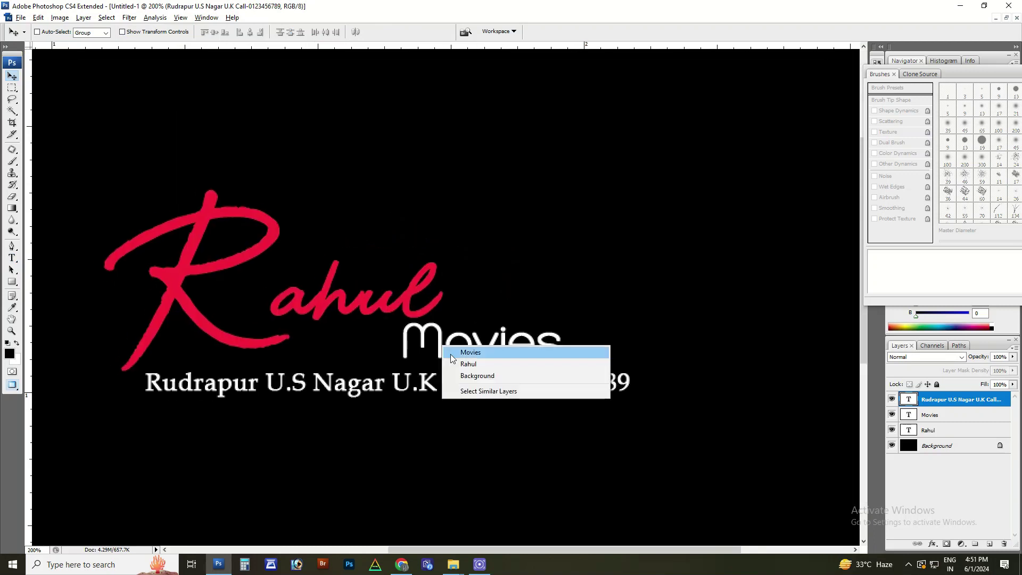
pyautogui.click(463, 354)
pyautogui.moveTo(476, 348); pyautogui.dragTo(390, 347)
pyautogui.hotkey('ctrl', '-')
pyautogui.hotkey('ctrl', '-')
pyautogui.hotkey('ctrl', '-')
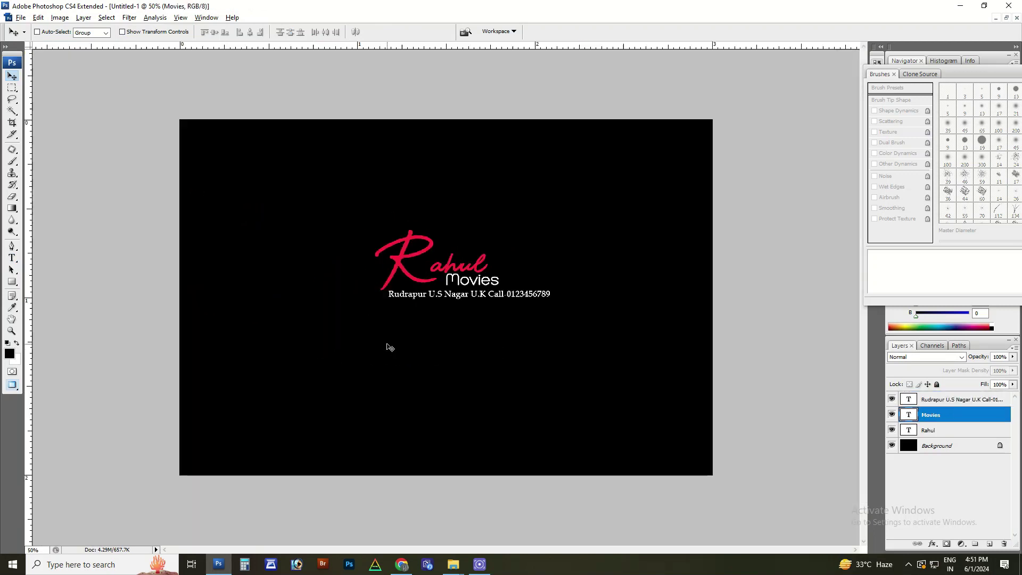
pyautogui.hotkey('ctrl', '+')
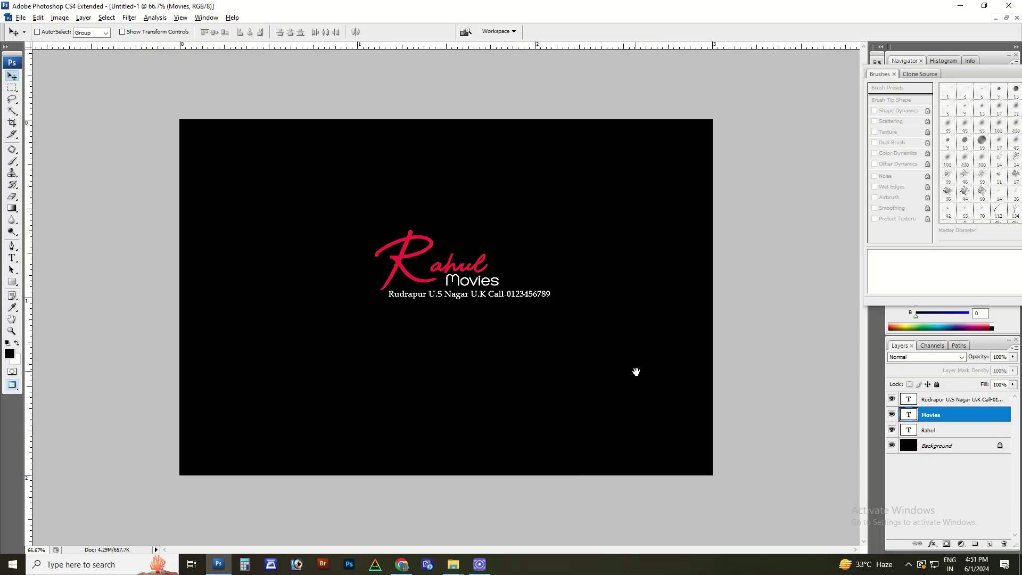
# - Select all three logo text layers, reposition them, and transform them together
pyautogui.keyDown('ctrl'); pyautogui.click(953, 428); pyautogui.keyUp('ctrl')
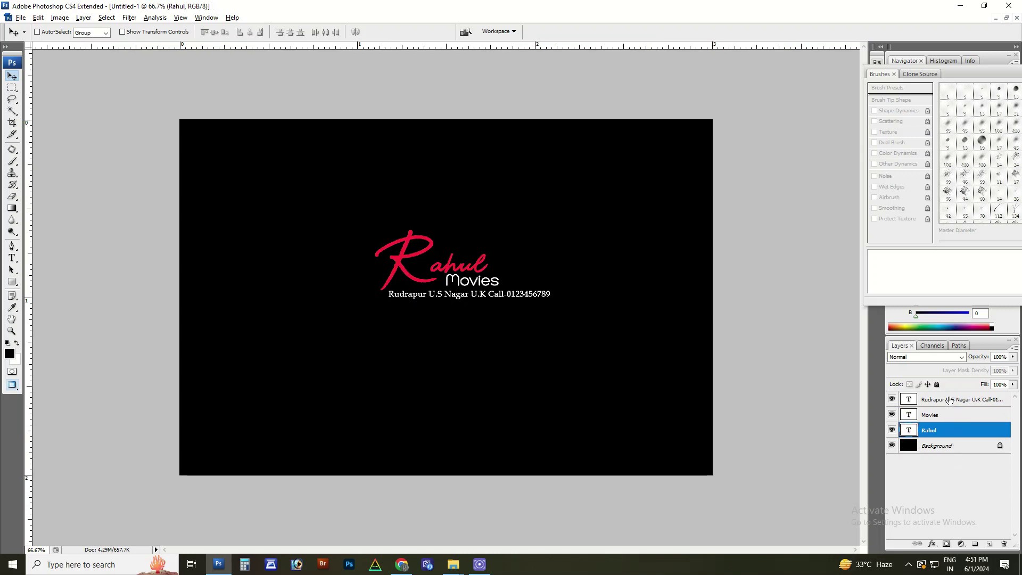
pyautogui.keyDown('ctrl'); pyautogui.click(948, 399); pyautogui.keyUp('ctrl')
pyautogui.moveTo(523, 261)
pyautogui.mouseDown()
pyautogui.moveTo(490, 284)
pyautogui.moveTo(563, 238)
pyautogui.mouseUp()
pyautogui.hotkey('ctrl', 't')
pyautogui.press('Return')
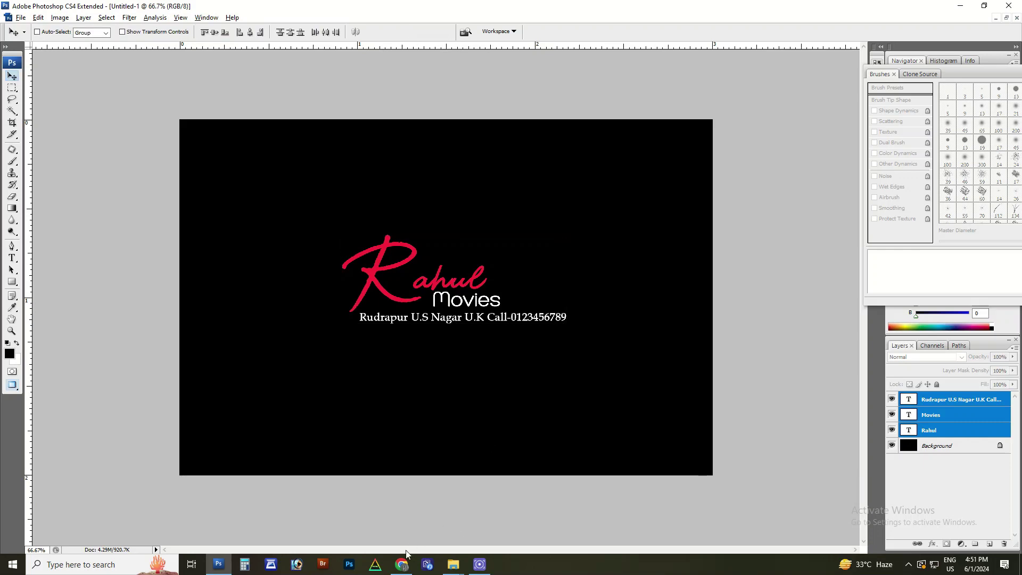
pyautogui.click(402, 563)
# - Rerun the 'movies logo png' Google Images search and return to its results
pyautogui.scroll(1, 258, 160)
pyautogui.click(258, 80)
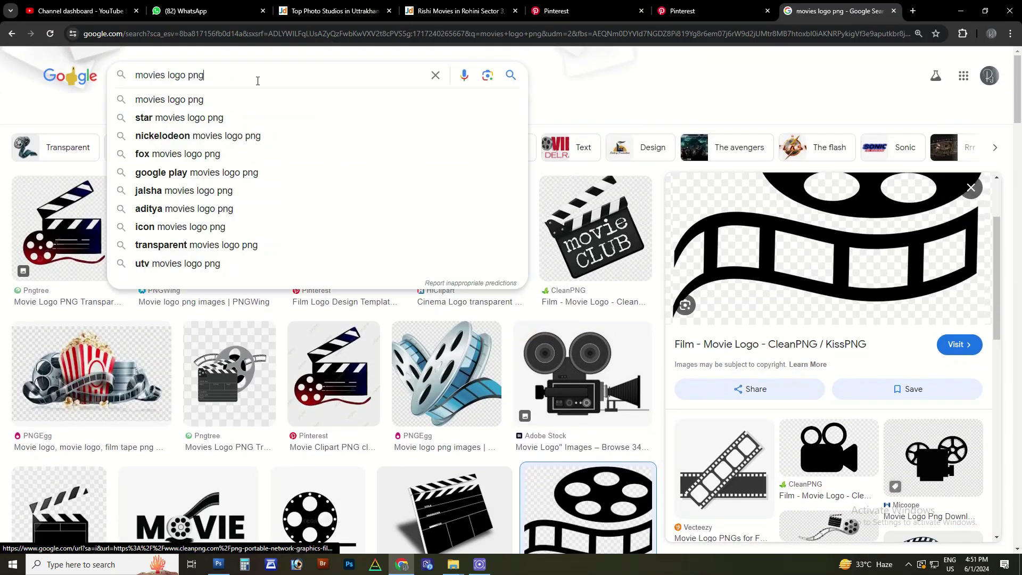
pyautogui.press('Return')
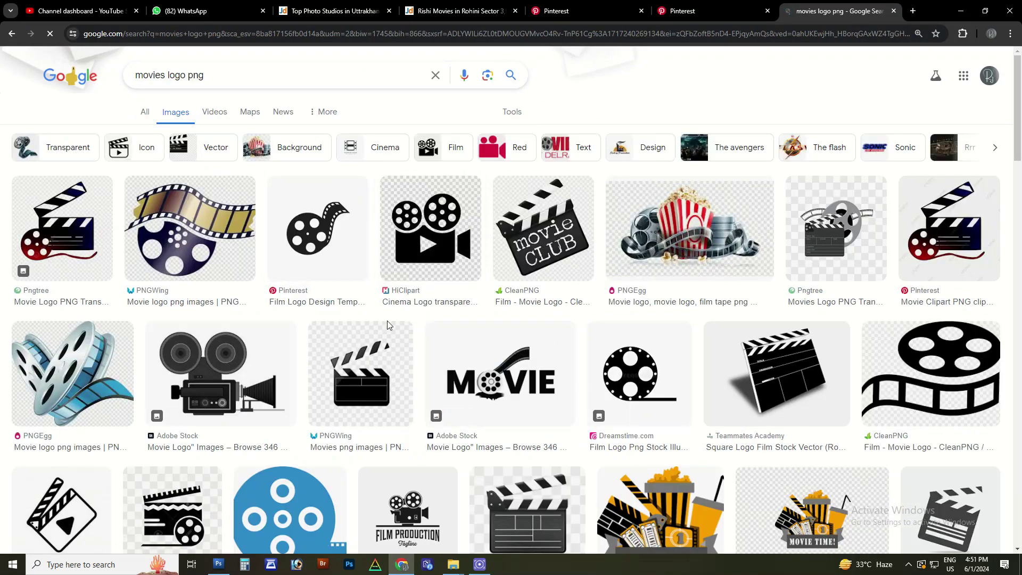
pyautogui.scroll(-2, 388, 326)
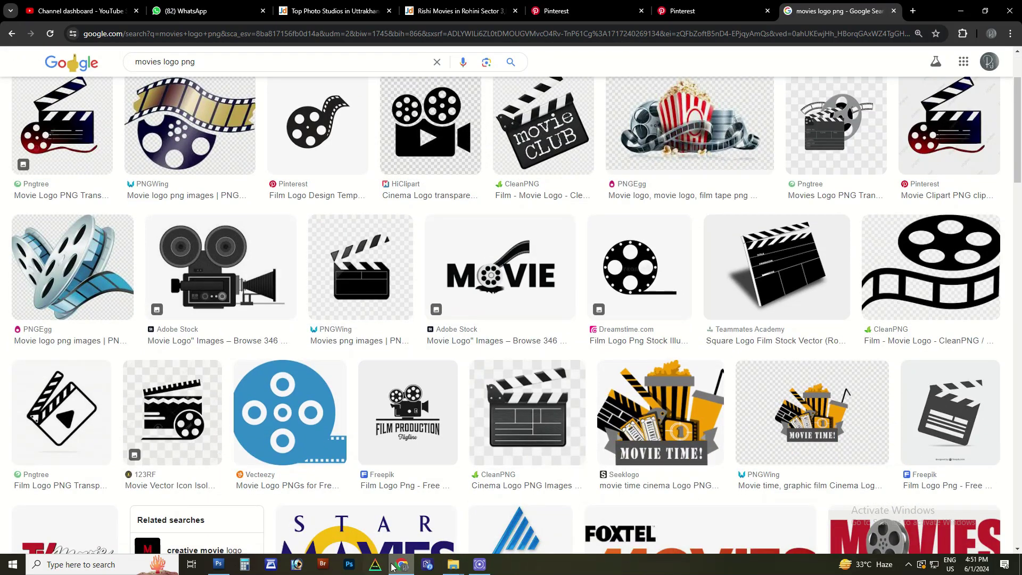
pyautogui.click(396, 564)
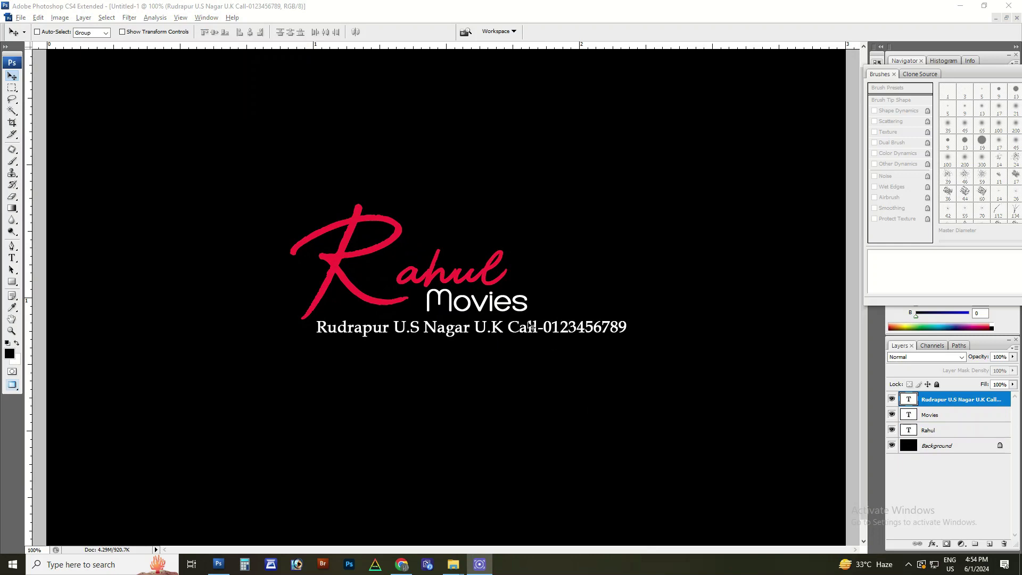
pyautogui.hotkey('alt', 'Tab')
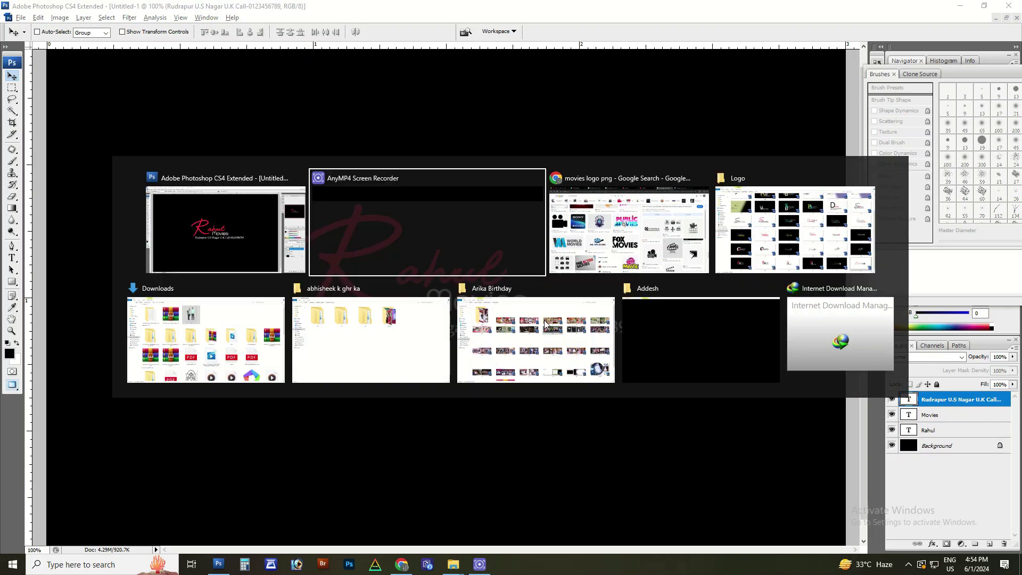
pyautogui.hotkey('alt', 'Tab')
# - Scroll the results and open the VectorStock film-reel logo preview
pyautogui.scroll(4, 454, 313)
pyautogui.scroll(-4, 486, 328)
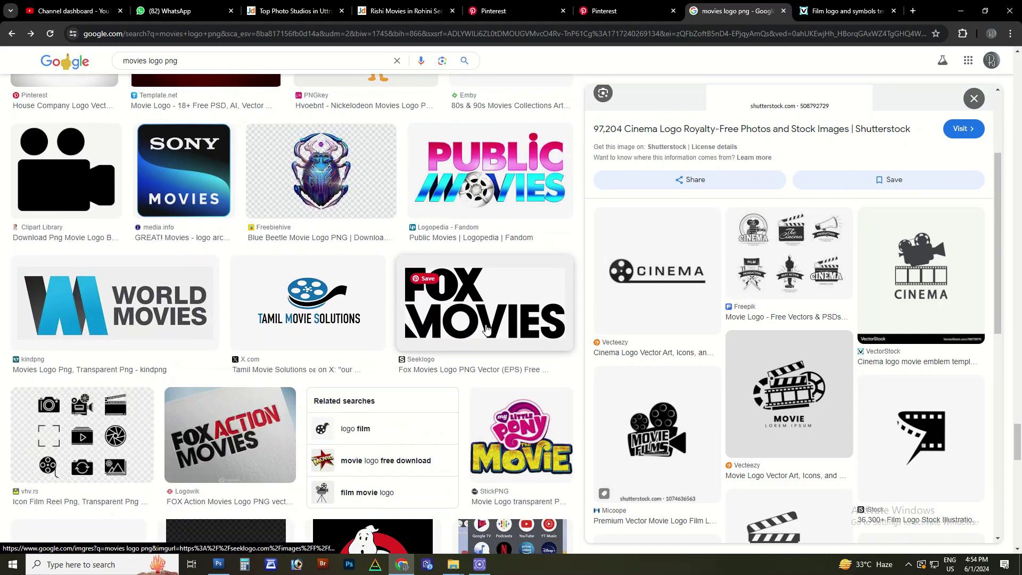
pyautogui.scroll(-4, 788, 298)
pyautogui.scroll(-4, 788, 299)
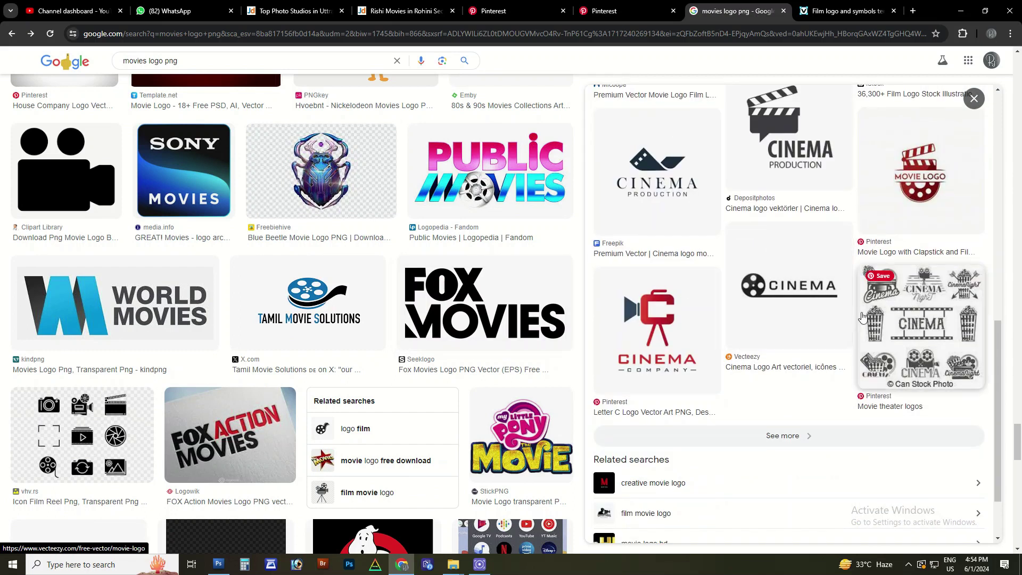
pyautogui.scroll(-1, 461, 315)
pyautogui.scroll(-3, 461, 315)
pyautogui.scroll(-3, 461, 315)
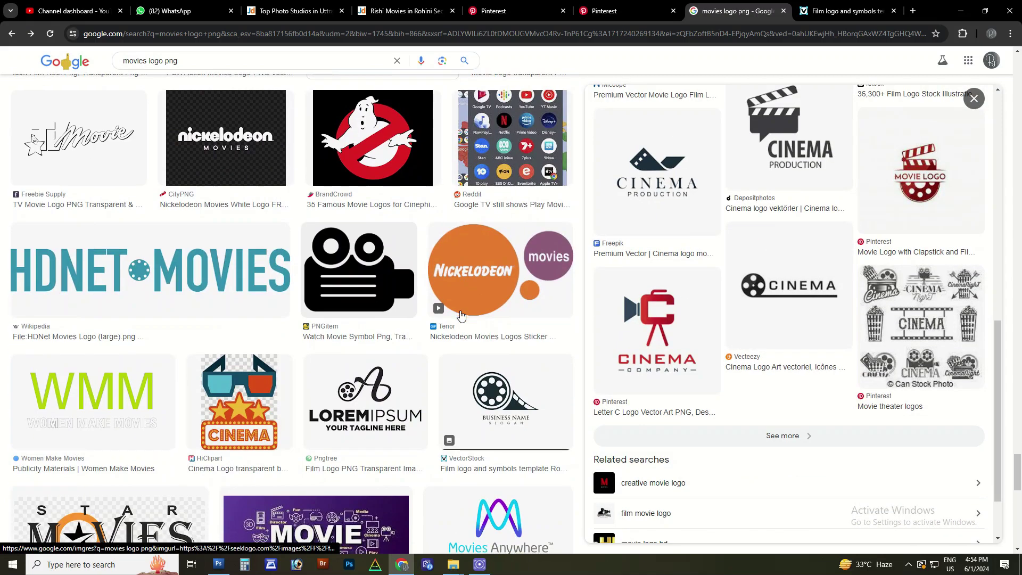
pyautogui.scroll(-2, 480, 319)
pyautogui.click(506, 240)
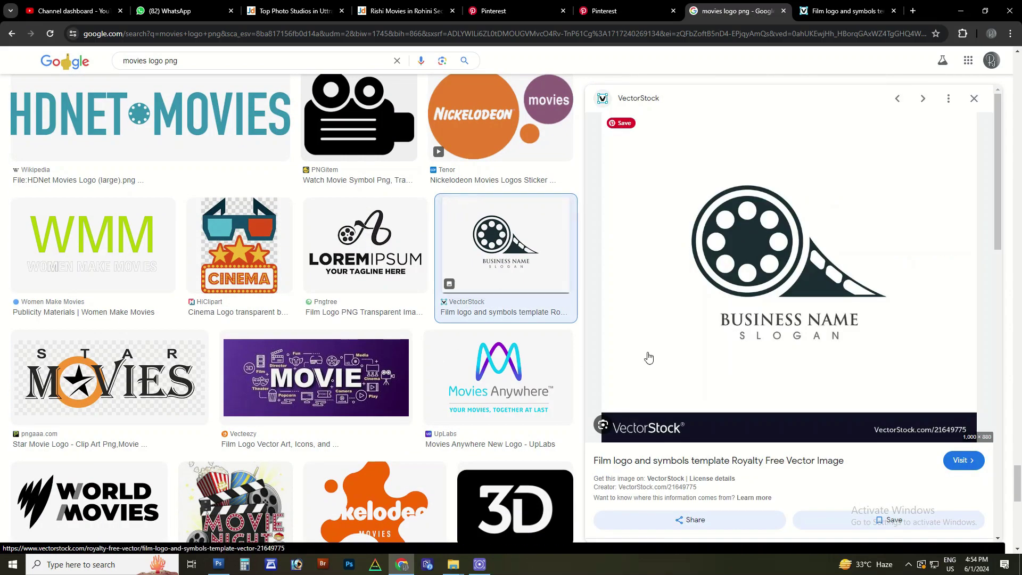
# - Copy the film-reel logo image and return to Photoshop
pyautogui.scroll(-3, 786, 328)
pyautogui.scroll(3, 786, 327)
pyautogui.rightClick(749, 272)
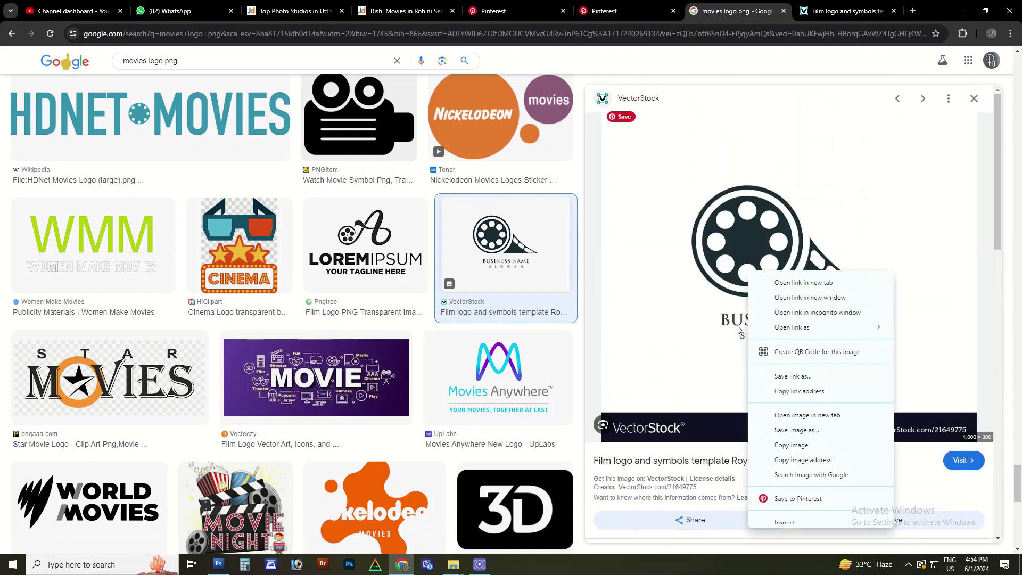
pyautogui.click(781, 445)
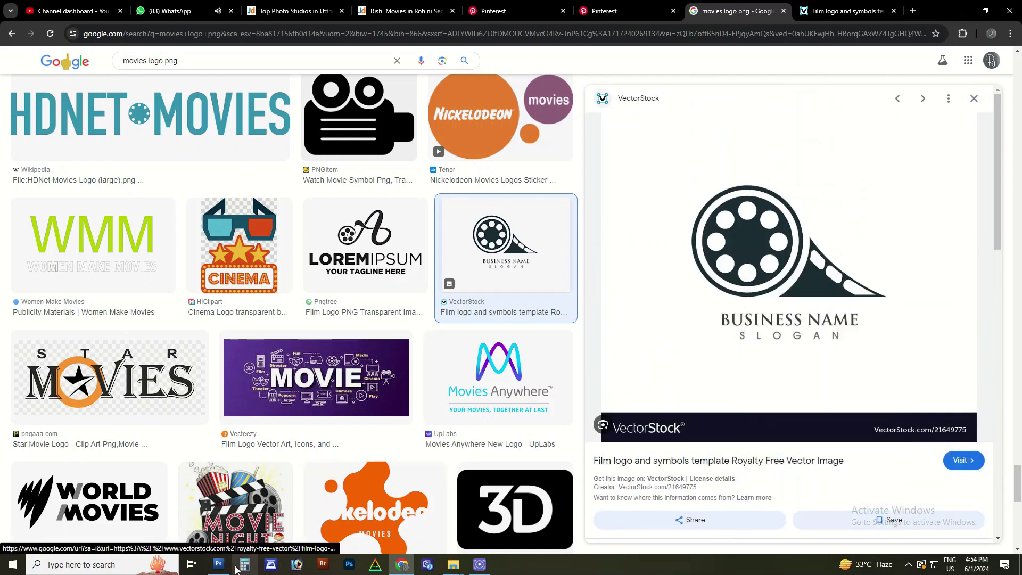
pyautogui.click(218, 564)
# - Paste the copied image into a new Clipboard-sized document and delete its dark film-strip areas
pyautogui.hotkey('ctrl', 'n')
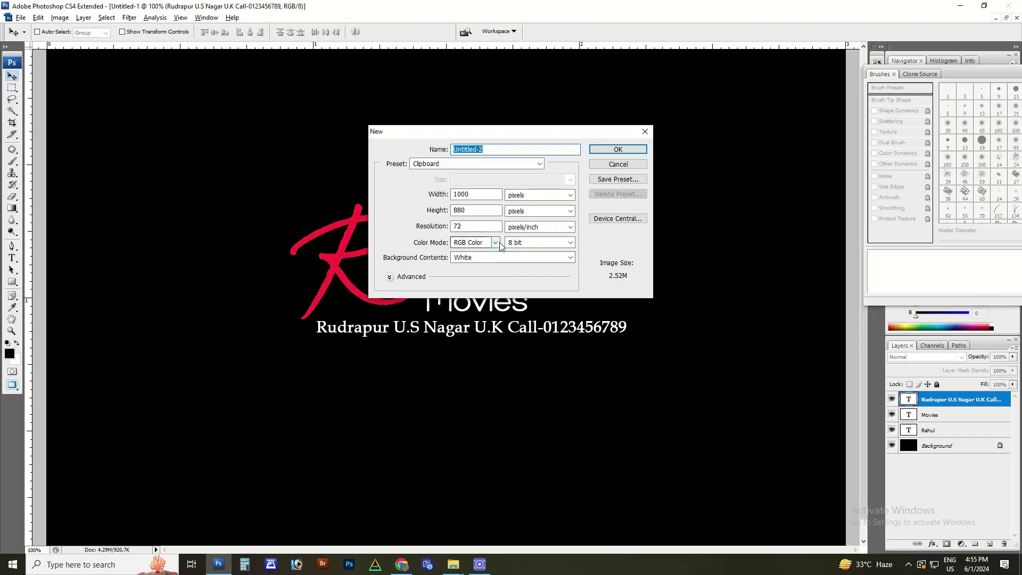
pyautogui.press('Return')
pyautogui.hotkey('ctrl', 'v')
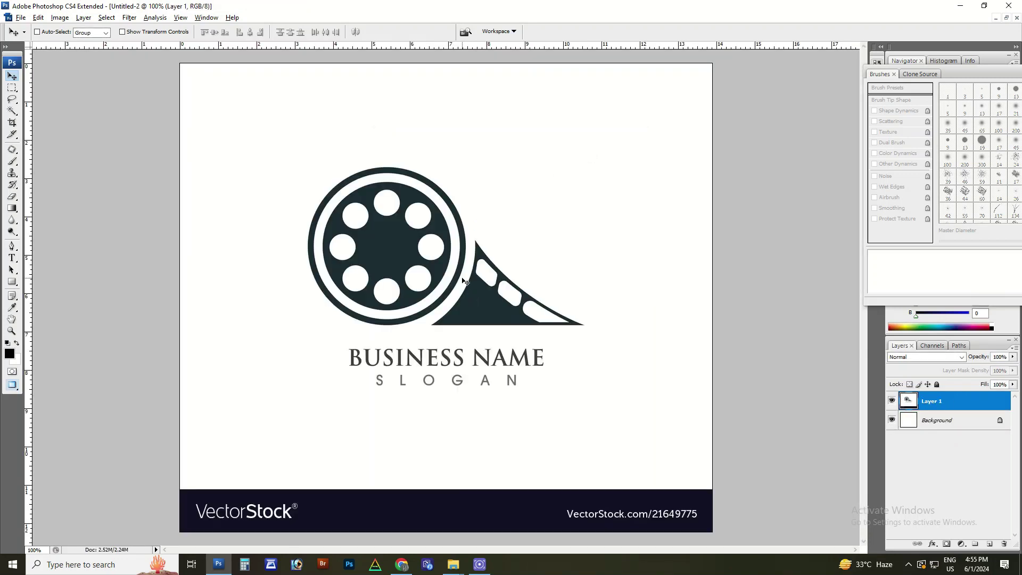
pyautogui.press('m')
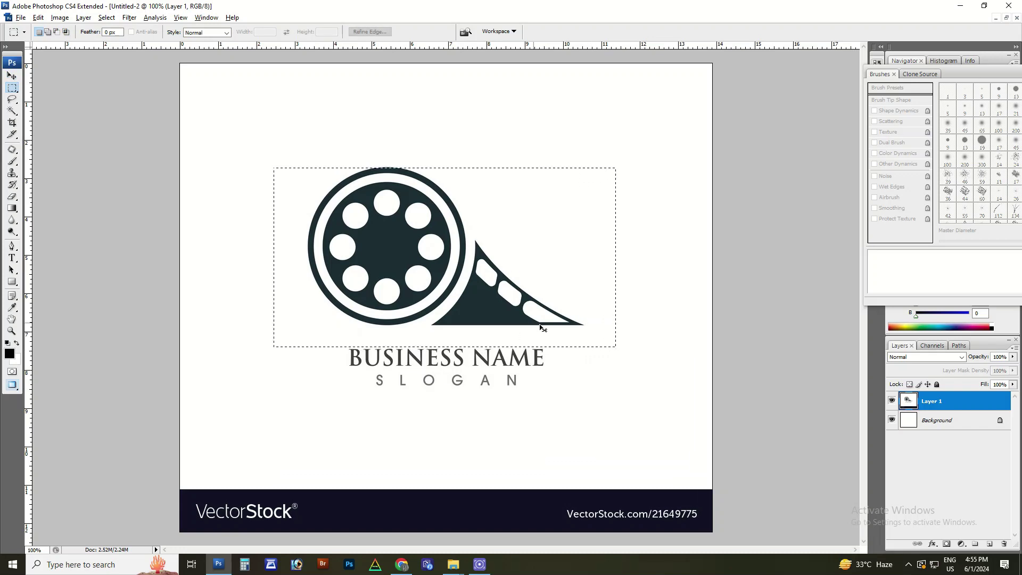
pyautogui.press('w')
pyautogui.click(488, 312)
pyautogui.rightClick(488, 311)
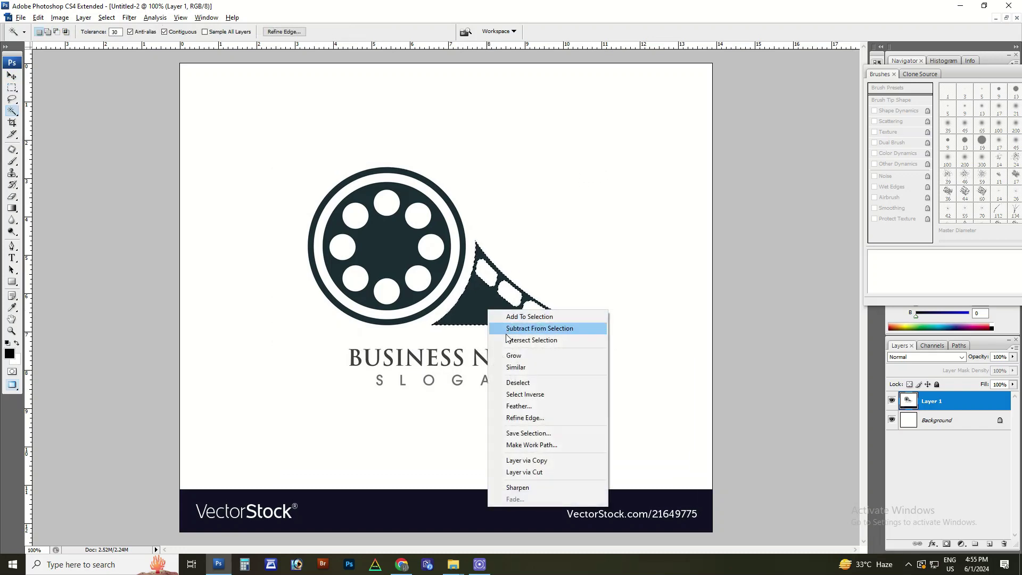
pyautogui.click(522, 367)
pyautogui.press('Delete')
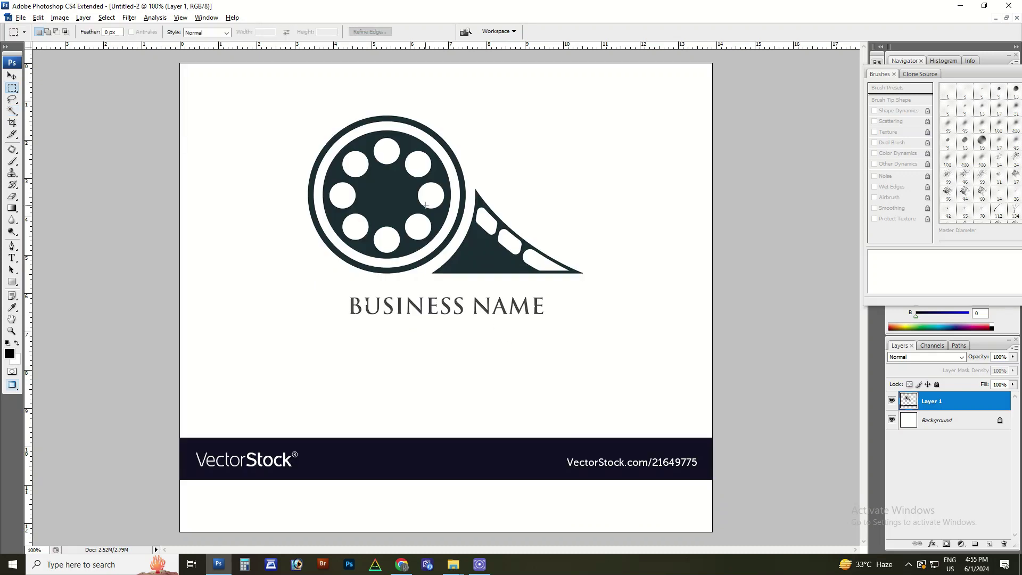
# - Cut the film-reel icon out and close the temporary Untitled-2 without saving
pyautogui.moveTo(269, 94); pyautogui.dragTo(668, 301)
pyautogui.hotkey('ctrl', 'x')
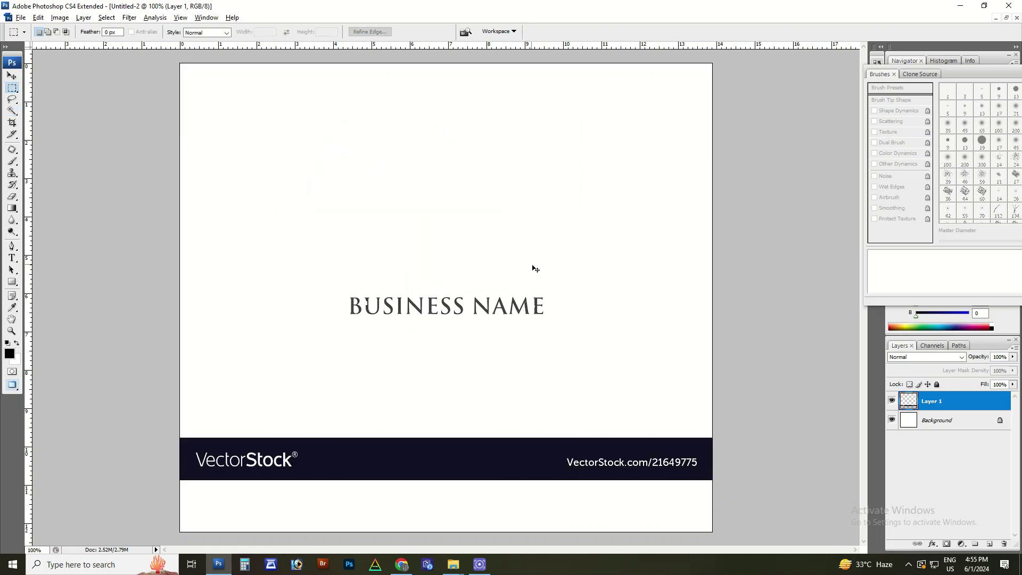
pyautogui.hotkey('ctrl', 'w')
pyautogui.click(512, 211)
# - Paste the film-reel icon into the logo, move it up-right and scale it down
pyautogui.press('v')
pyautogui.hotkey('ctrl', 'v')
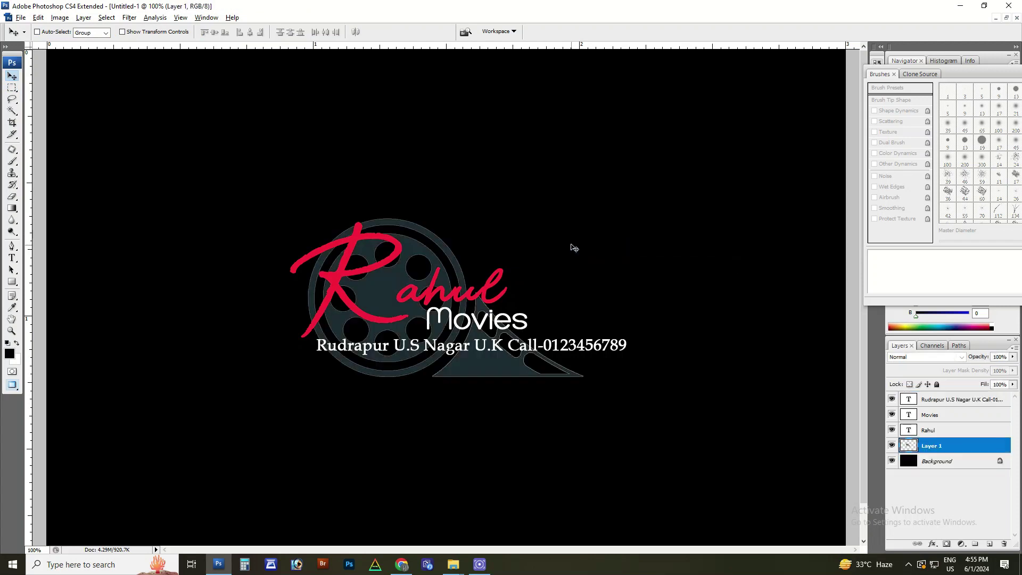
pyautogui.moveTo(473, 312)
pyautogui.mouseDown()
pyautogui.moveTo(670, 226)
pyautogui.moveTo(625, 236)
pyautogui.mouseUp()
pyautogui.hotkey('ctrl', 't')
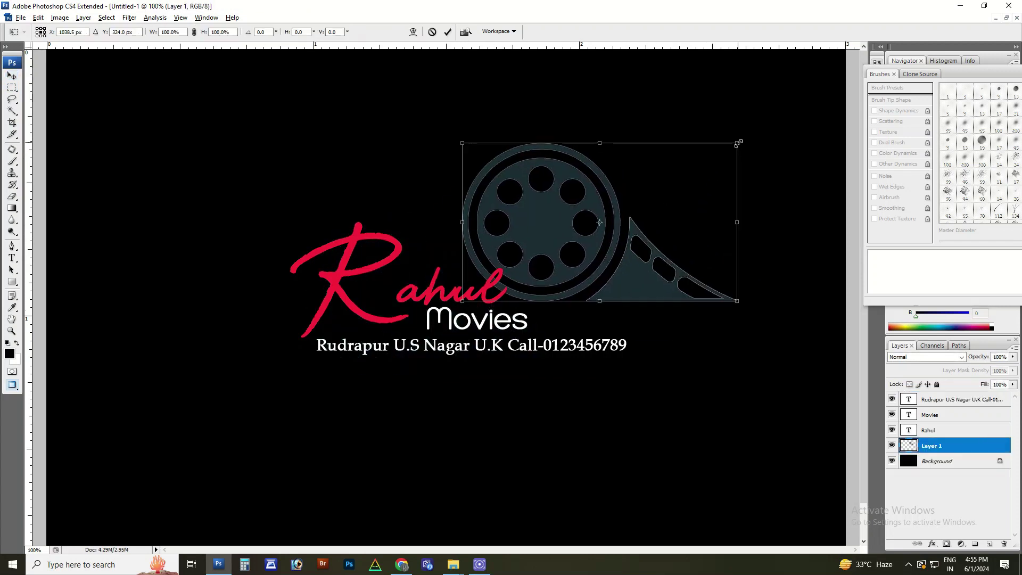
pyautogui.moveTo(738, 143); pyautogui.dragTo(675, 206)
pyautogui.press('Return')
# - Turn the film-reel white with Hue/Saturation Lightness and move it beside Rahul Movies
pyautogui.hotkey('ctrl', 'u')
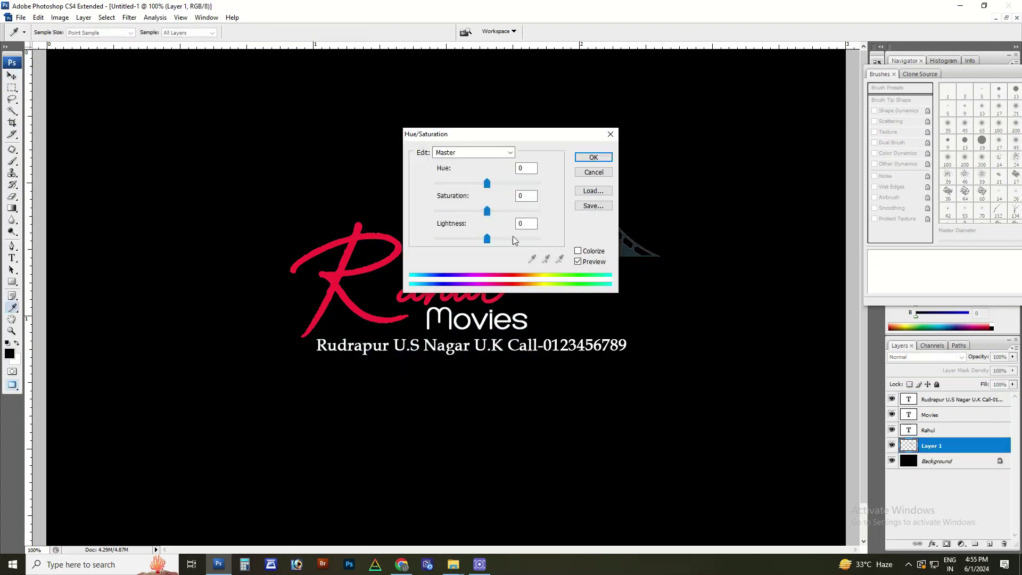
pyautogui.moveTo(513, 239); pyautogui.dragTo(759, 223)
pyautogui.press('Return')
pyautogui.moveTo(554, 216); pyautogui.dragTo(549, 288)
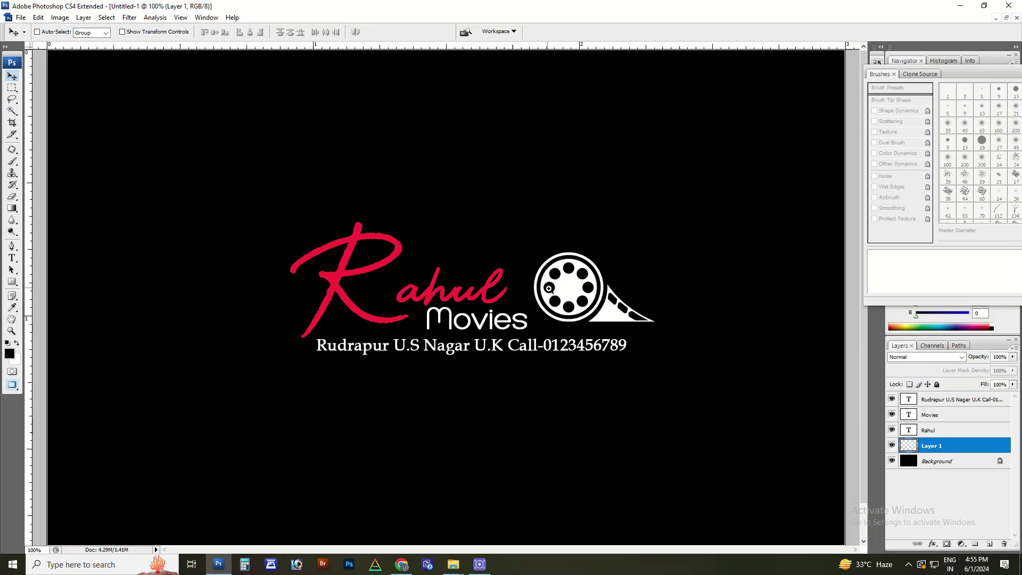
pyautogui.scroll(1, 591, 298)
# - Shrink the film-reel slightly to about 93% and check the whole logo
pyautogui.hotkey('ctrl', 't')
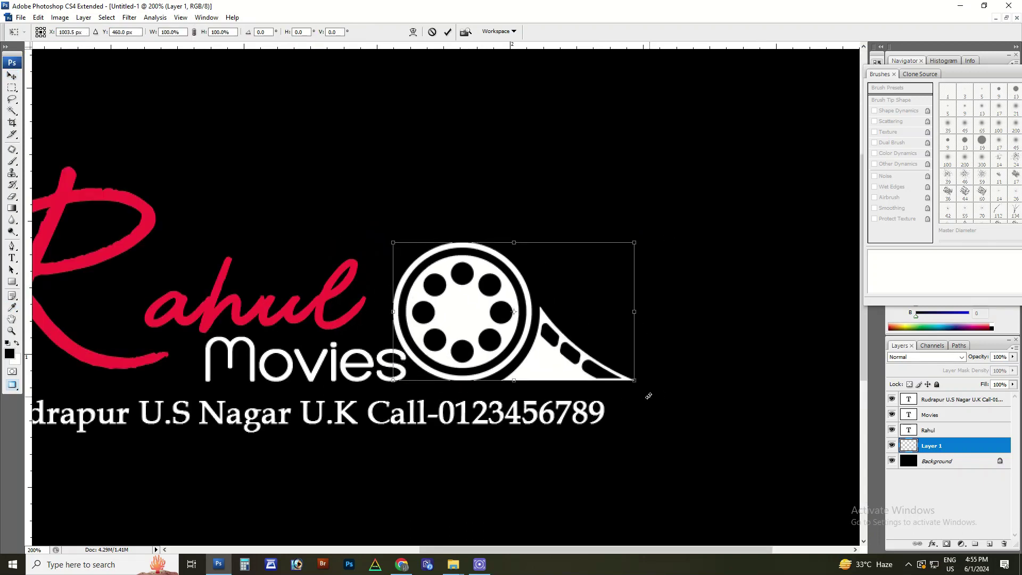
pyautogui.moveTo(635, 381); pyautogui.dragTo(624, 380)
pyautogui.press('Return')
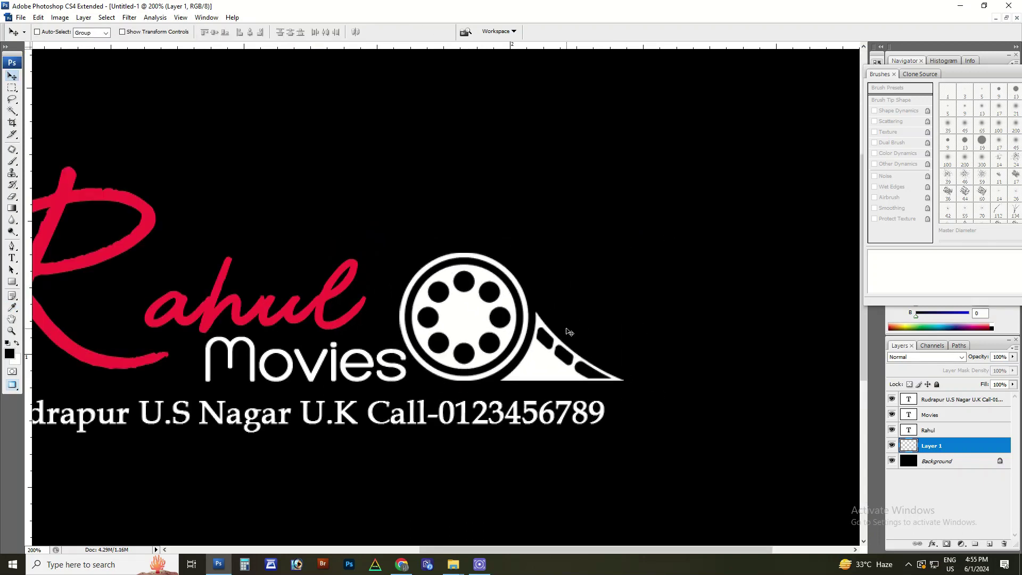
pyautogui.hotkey('ctrl', '-')
pyautogui.hotkey('ctrl', '-')
pyautogui.hotkey('ctrl', '-')
pyautogui.hotkey('ctrl', '+')
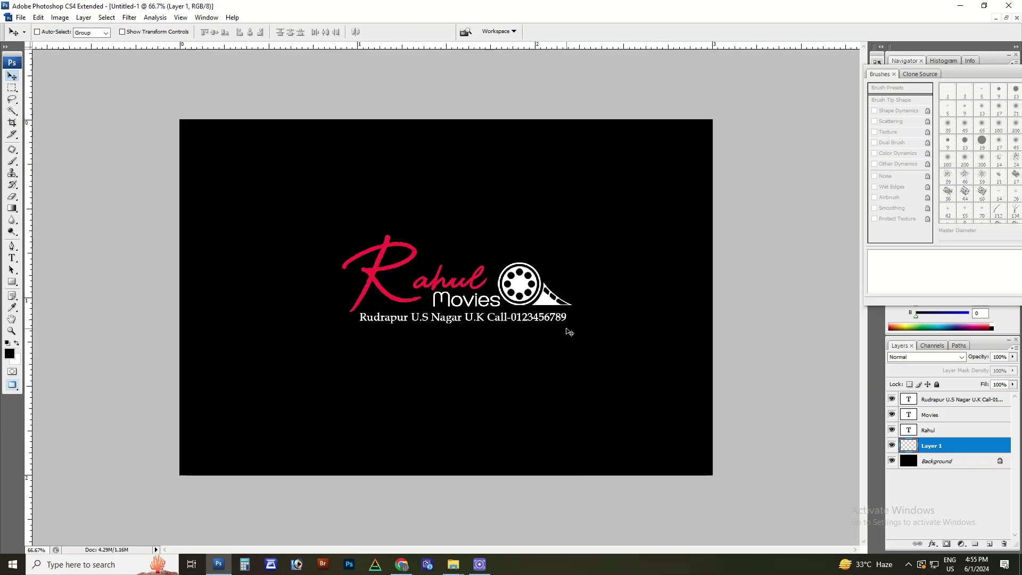
pyautogui.hotkey('ctrl', '+')
pyautogui.hotkey('ctrl', '-')
pyautogui.hotkey('ctrl', '-')
pyautogui.hotkey('ctrl', '+')
pyautogui.hotkey('ctrl', '+')
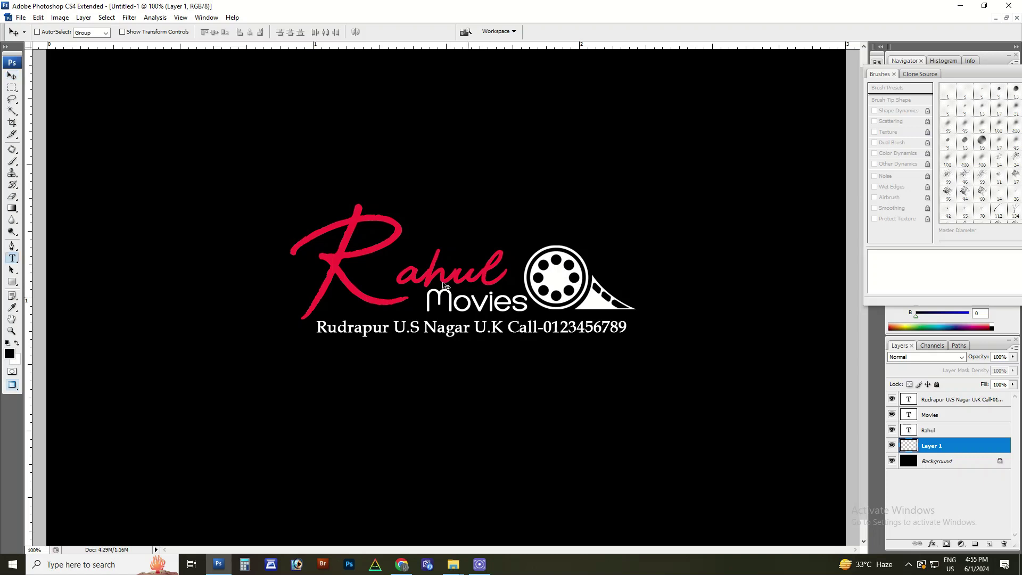
# - Make the letters 'ahul' in Rahul white
pyautogui.press('t')
pyautogui.moveTo(419, 268); pyautogui.dragTo(489, 252)
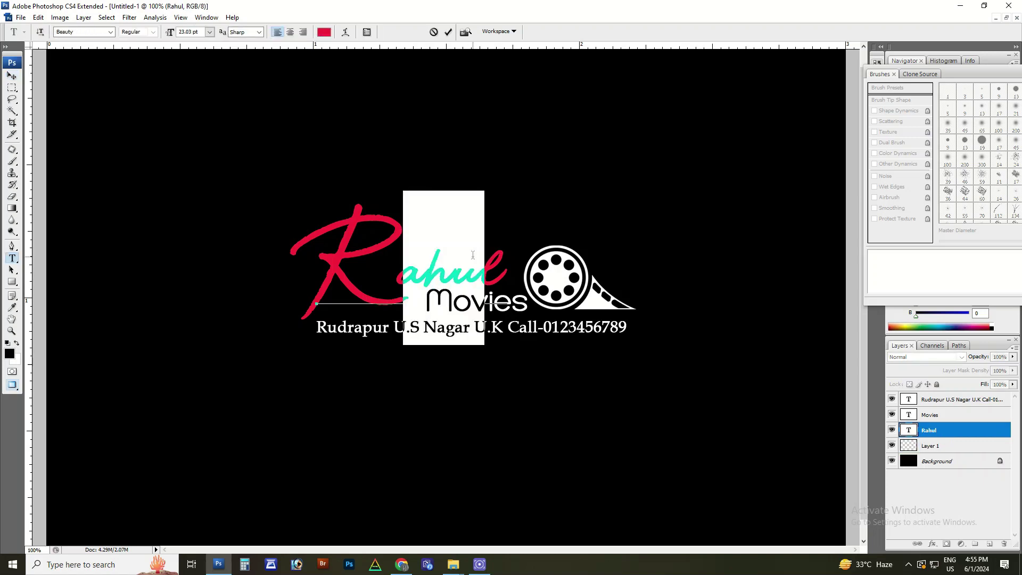
pyautogui.hotkey('shift', 'Right')
pyautogui.click(324, 32)
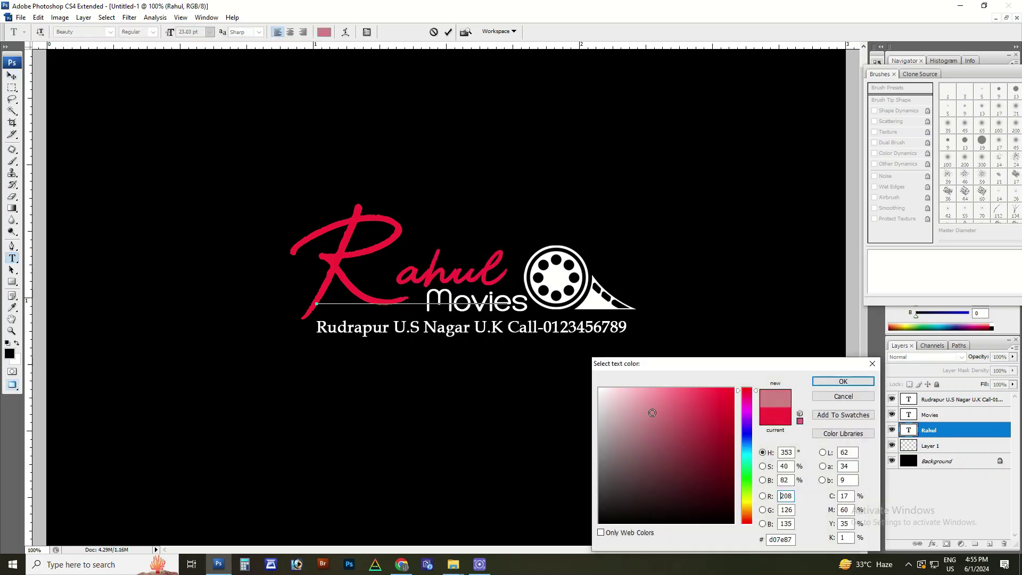
pyautogui.click(466, 324)
pyautogui.press('Return')
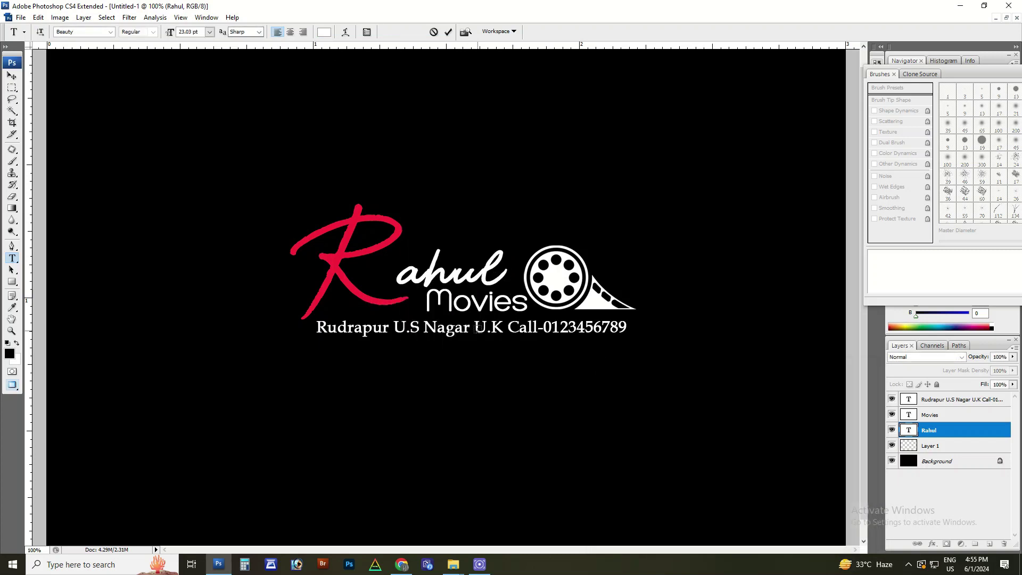
pyautogui.hotkey('ctrl', 'Return')
pyautogui.hotkey('alt', '[')
pyautogui.hotkey('ctrl', '-')
pyautogui.hotkey('ctrl', '-')
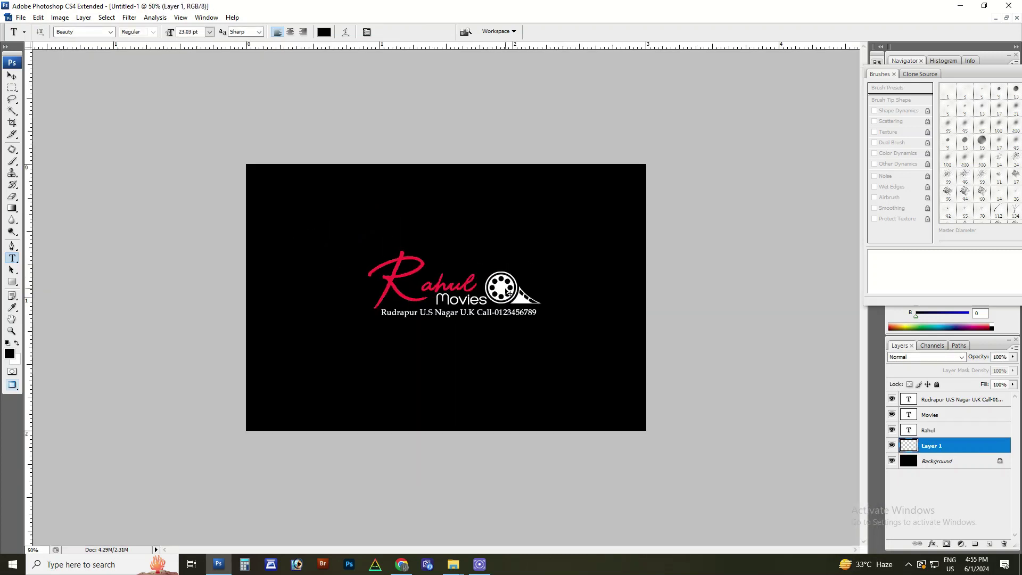
pyautogui.hotkey('ctrl', '+')
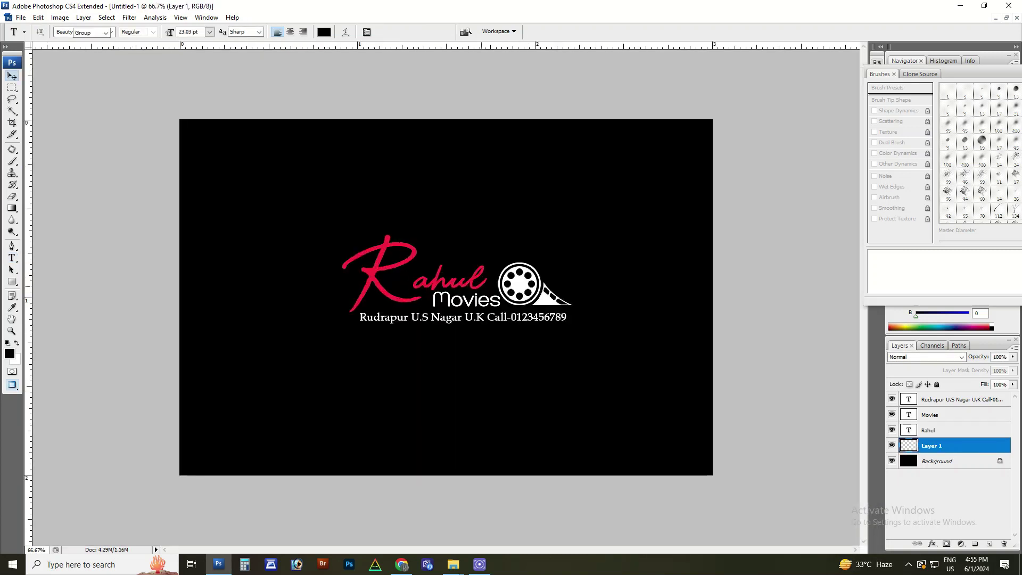
pyautogui.press('v')
pyautogui.hotkey('ctrl', '+')
pyautogui.rightClick(576, 310)
pyautogui.click(607, 317)
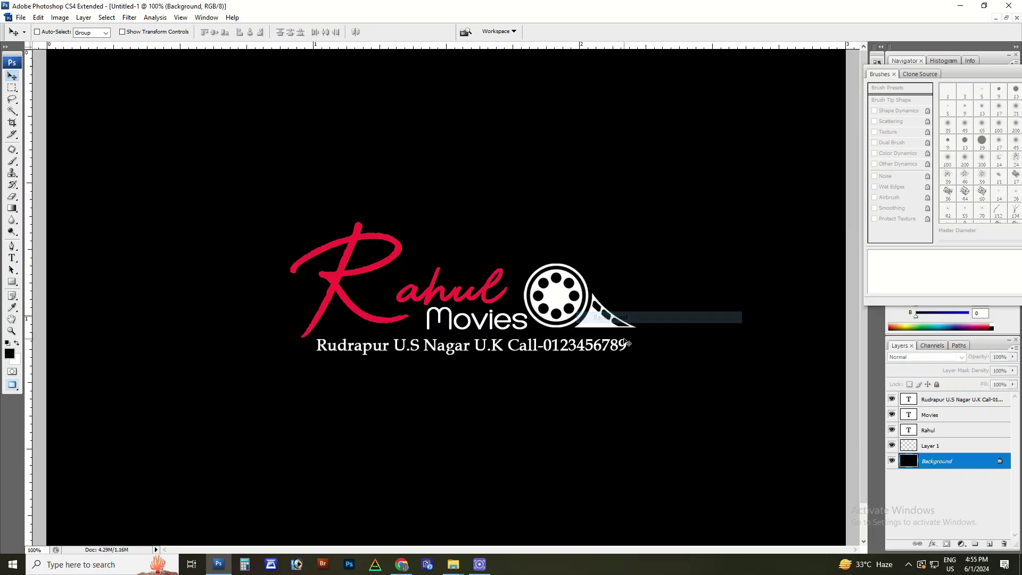
pyautogui.click(893, 461)
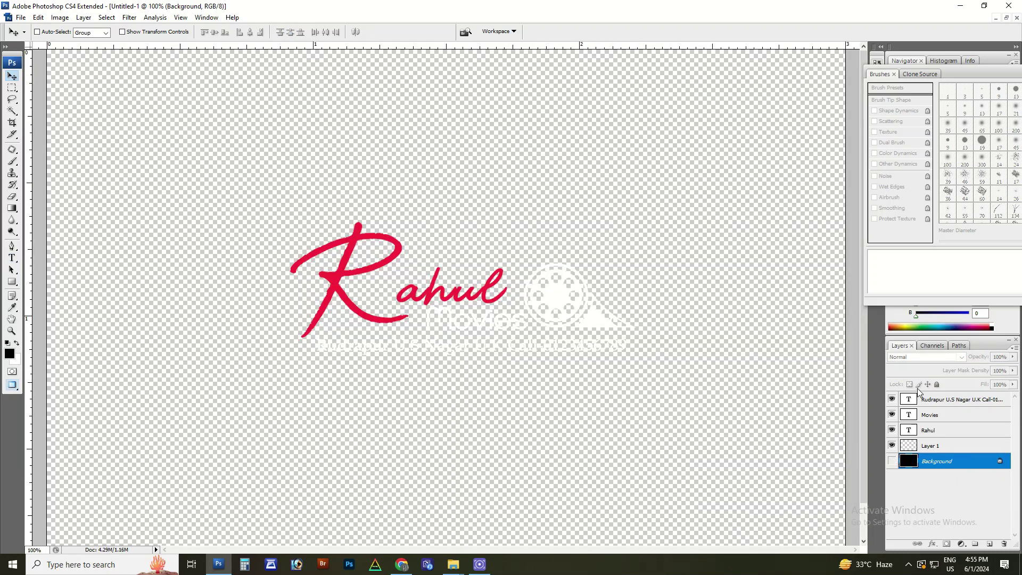
pyautogui.click(891, 461)
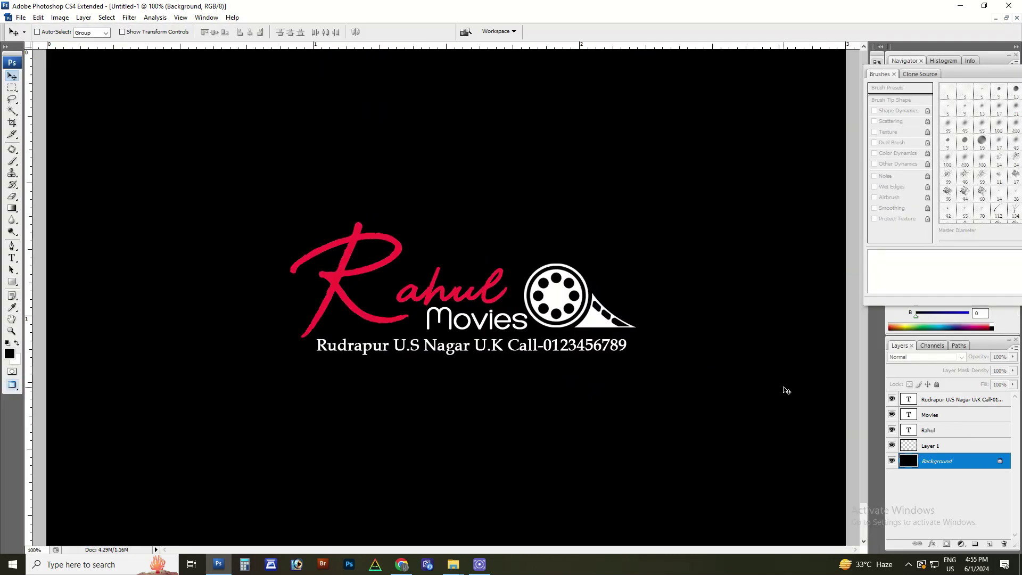
pyautogui.hotkey('ctrl', '-')
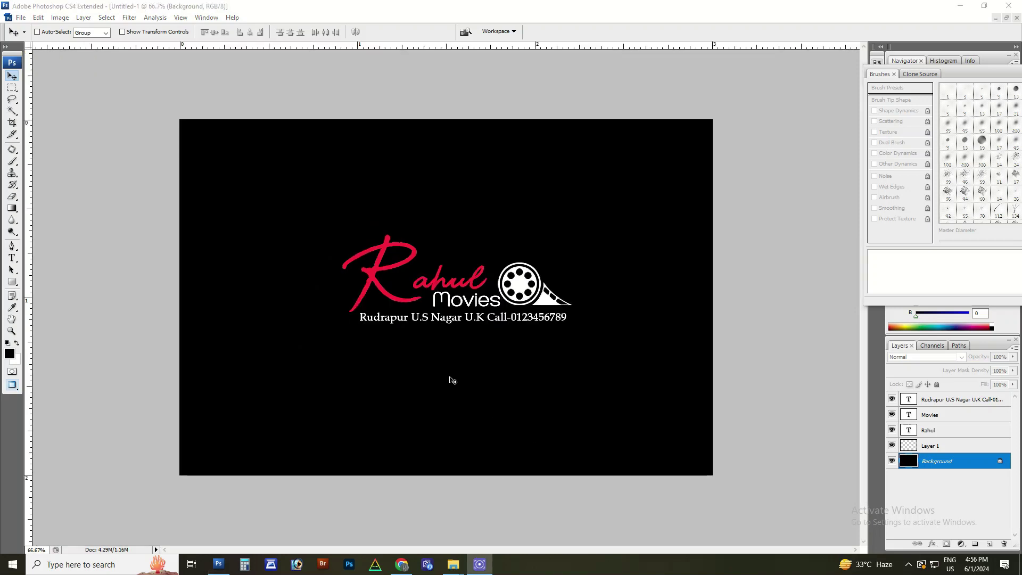
pyautogui.click(411, 274)
# - Recolour the Rahul text to cyan (2cffe9) in the text colour picker
pyautogui.press('t')
pyautogui.click(418, 281)
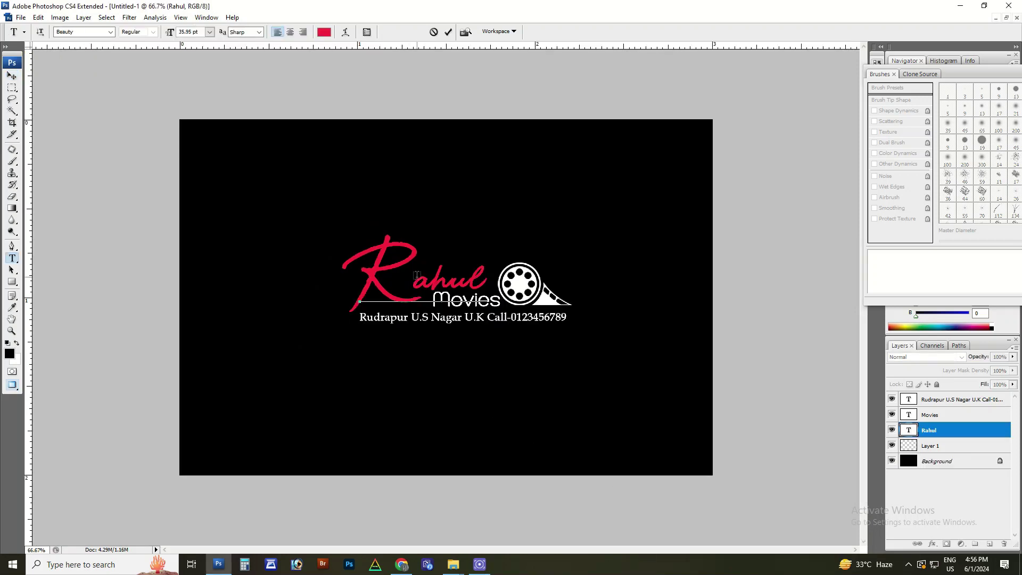
pyautogui.click(326, 32)
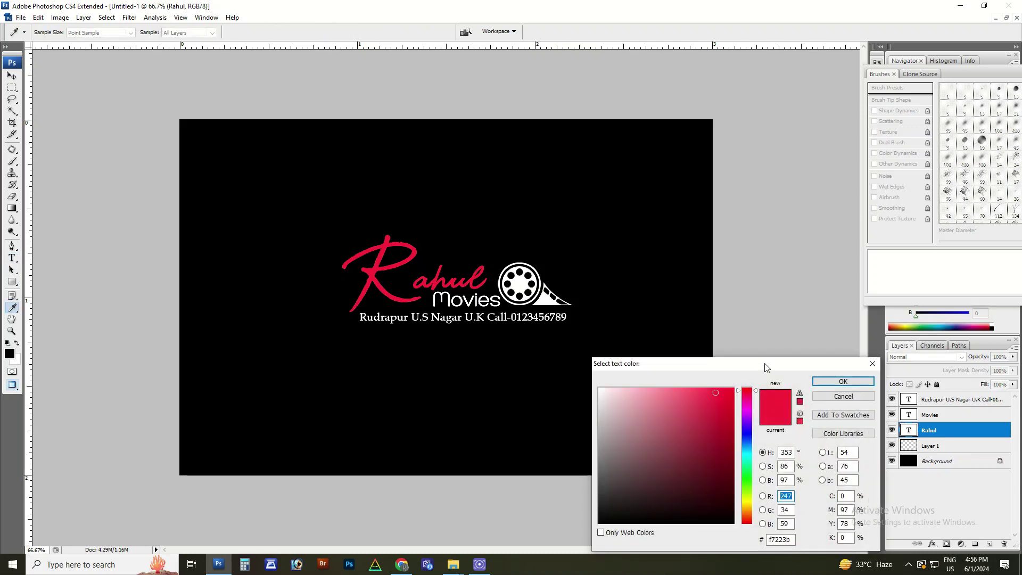
pyautogui.moveTo(765, 367); pyautogui.dragTo(738, 241)
pyautogui.click(672, 274)
pyautogui.moveTo(679, 289); pyautogui.dragTo(655, 242)
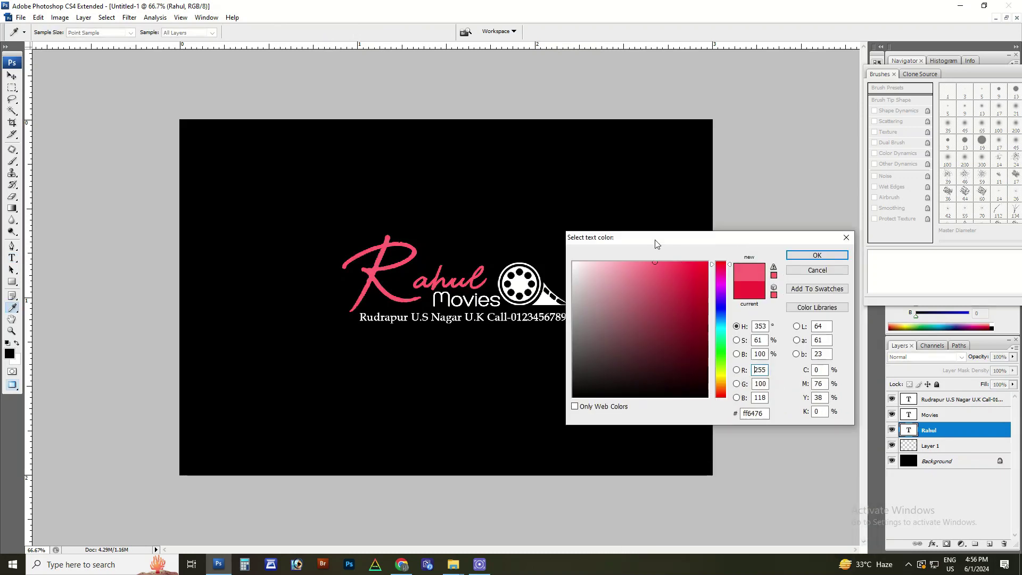
pyautogui.moveTo(693, 308); pyautogui.dragTo(684, 261)
pyautogui.click(721, 383)
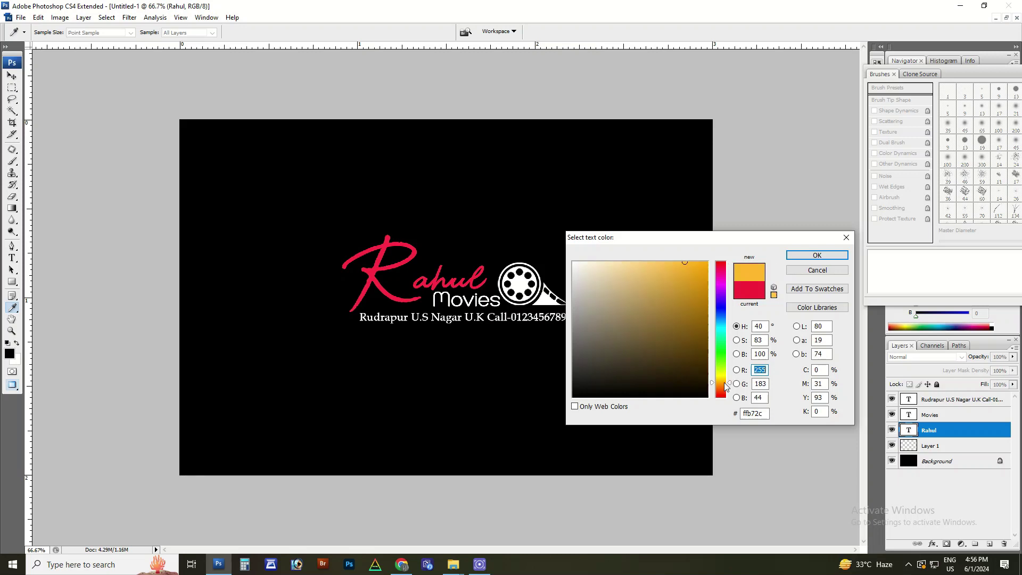
pyautogui.moveTo(722, 387); pyautogui.dragTo(716, 340)
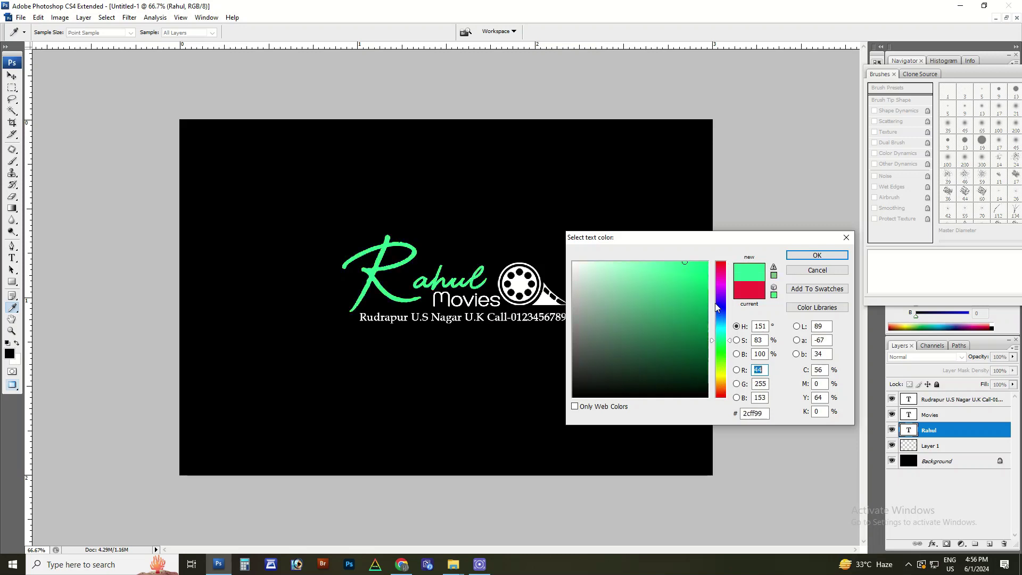
pyautogui.click(719, 331)
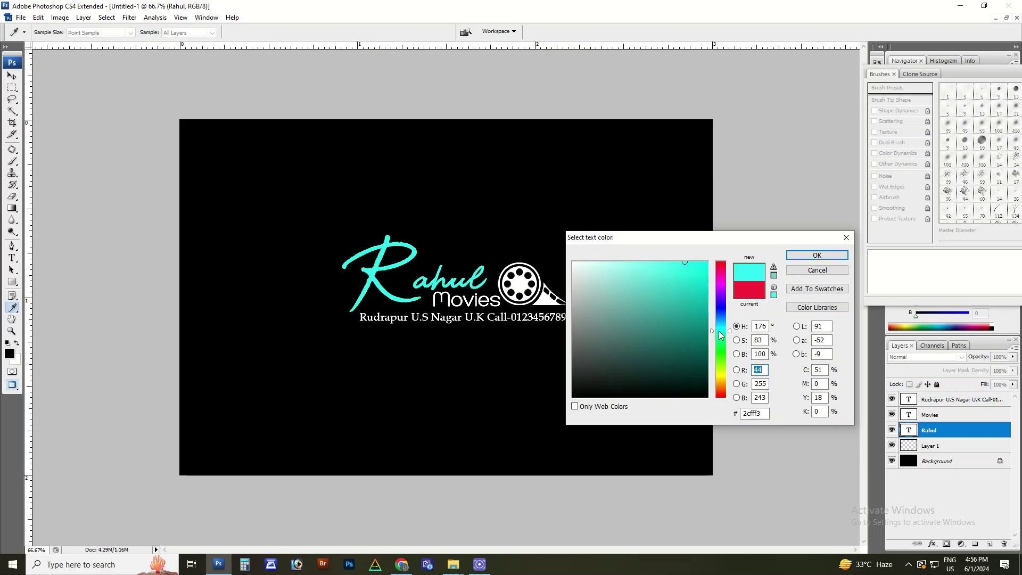
pyautogui.press('Return')
pyautogui.hotkey('ctrl', '+')
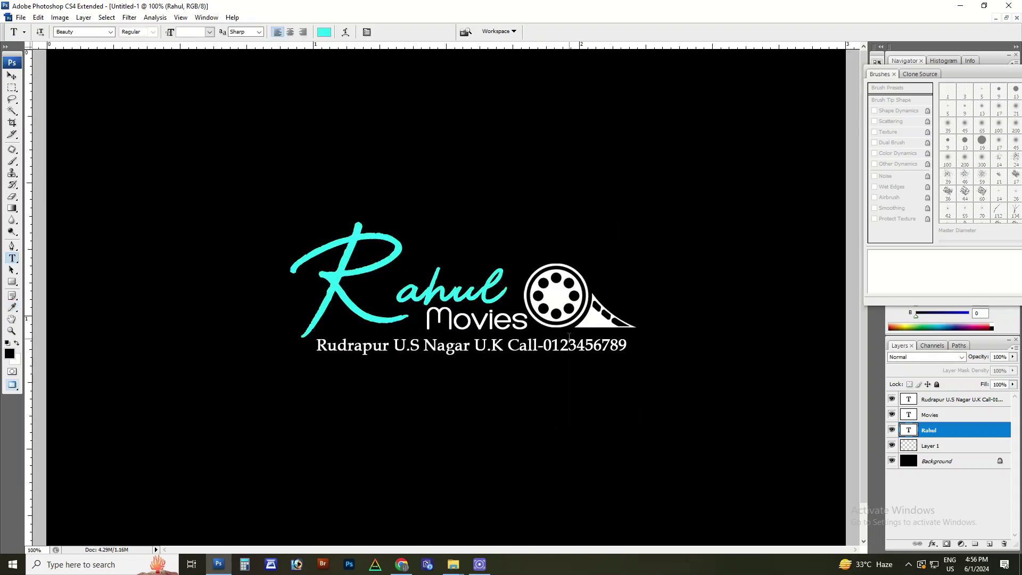
# - Add Bevel and Emboss with a Linear gloss contour to the Rahul layer's Blending Options
pyautogui.rightClick(932, 432)
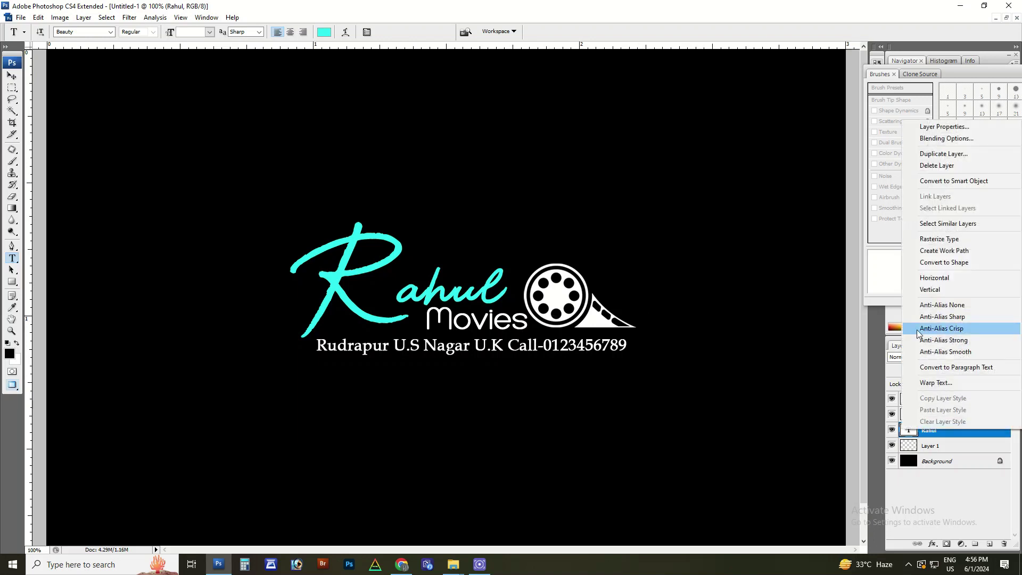
pyautogui.click(946, 140)
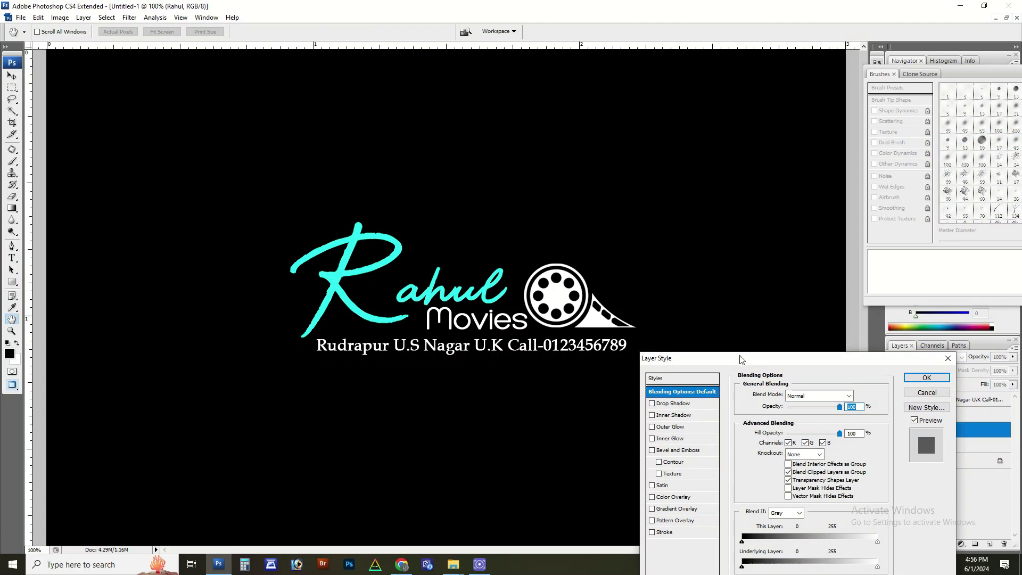
pyautogui.click(709, 323)
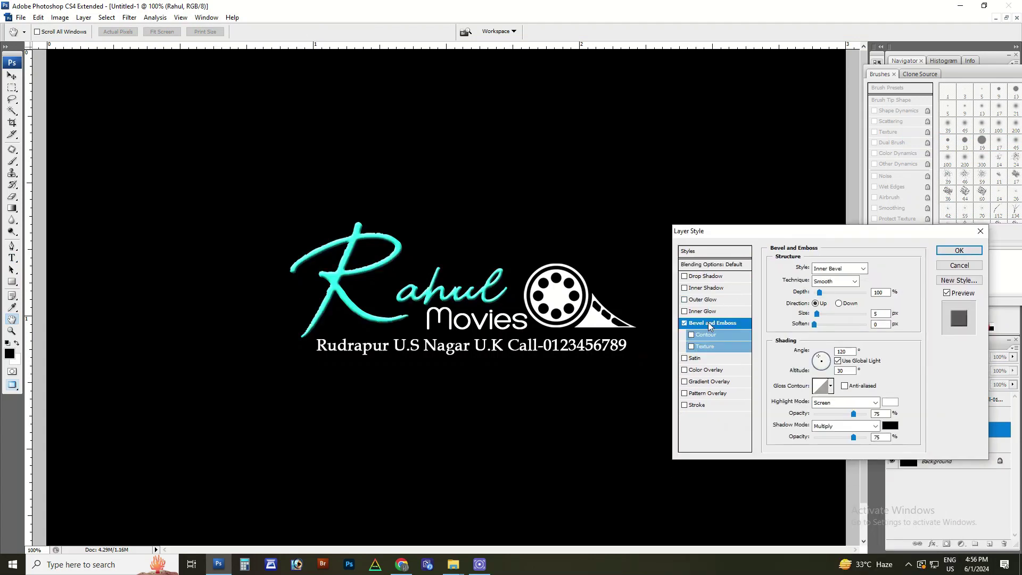
pyautogui.click(832, 388)
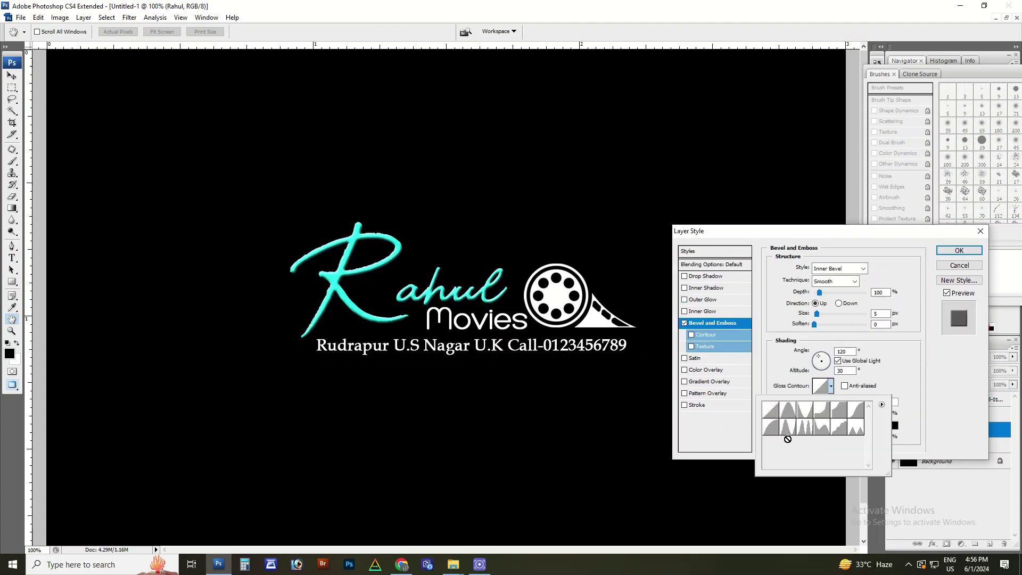
pyautogui.click(788, 434)
pyautogui.click(804, 429)
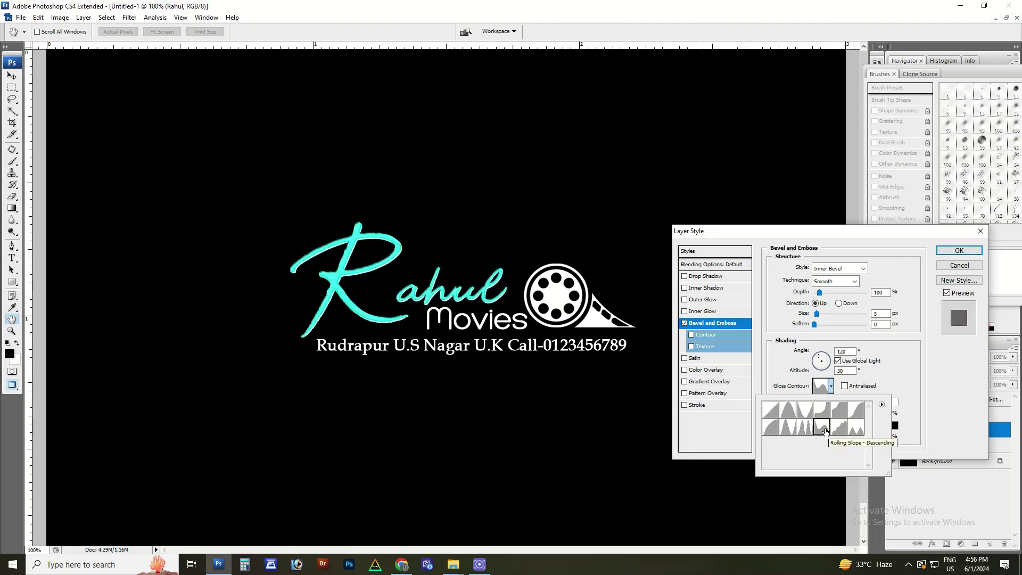
pyautogui.click(769, 411)
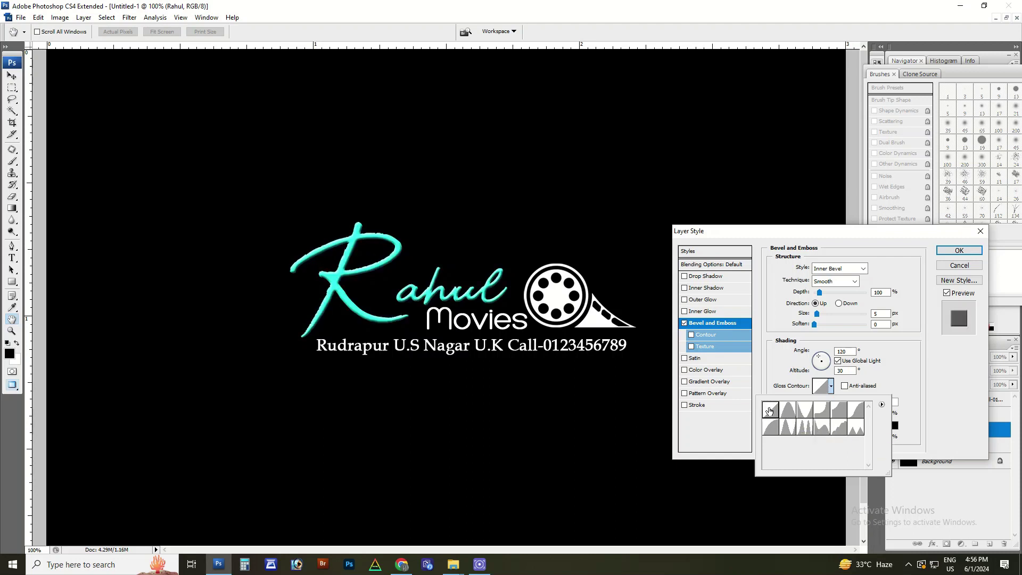
pyautogui.click(959, 250)
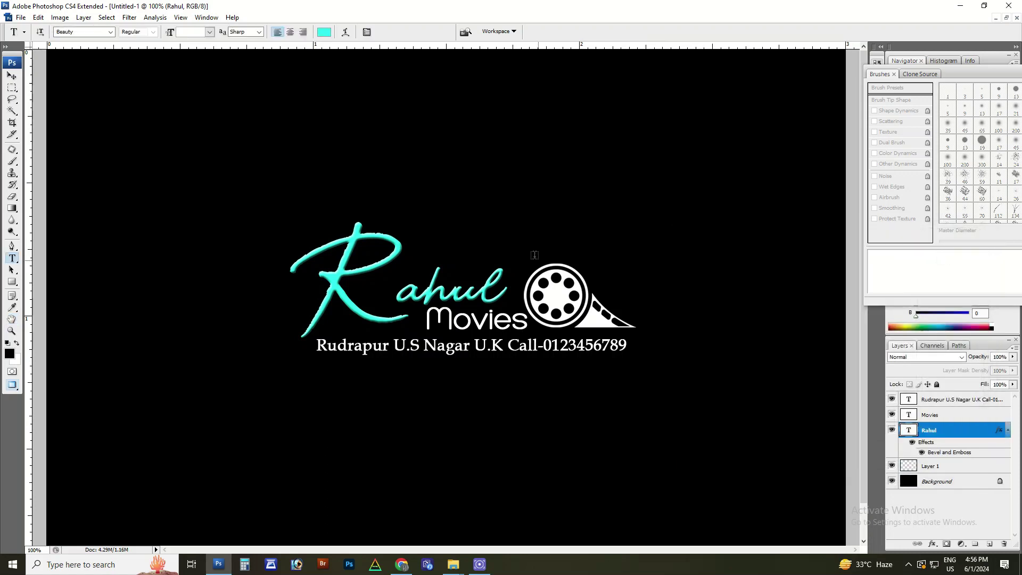
pyautogui.press('v')
pyautogui.hotkey('ctrl', '-')
pyautogui.hotkey('ctrl', '-')
pyautogui.hotkey('ctrl', '-')
pyautogui.hotkey('ctrl', '+')
pyautogui.hotkey('ctrl', '+')
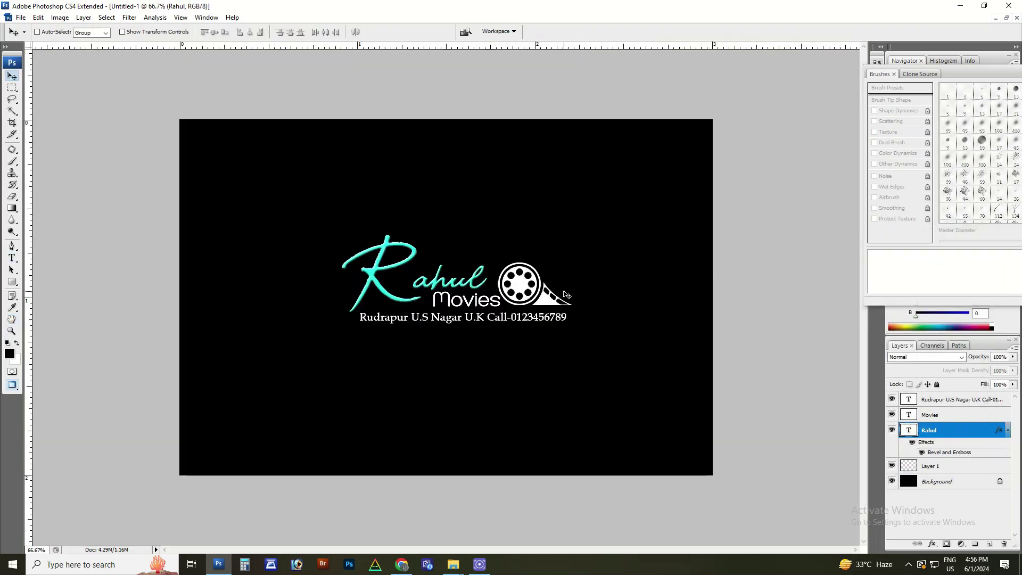
# - Save a copy of the logo as 43 in the Logo folder
pyautogui.keyDown('ctrl'); pyautogui.click(539, 296); pyautogui.keyUp('ctrl')
pyautogui.hotkey('ctrl', 'shift', 's')
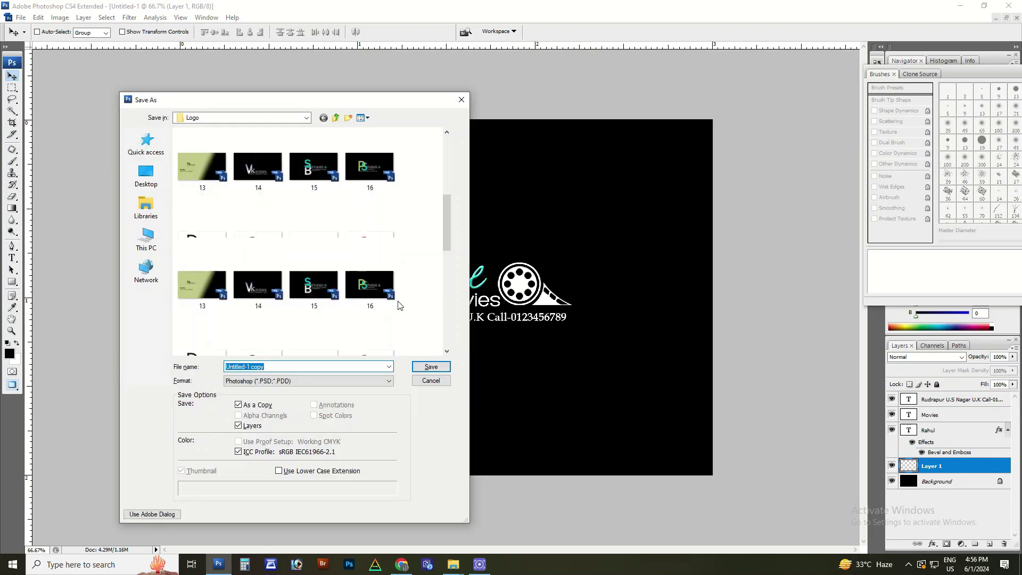
pyautogui.hotkey('ctrl', 'a')
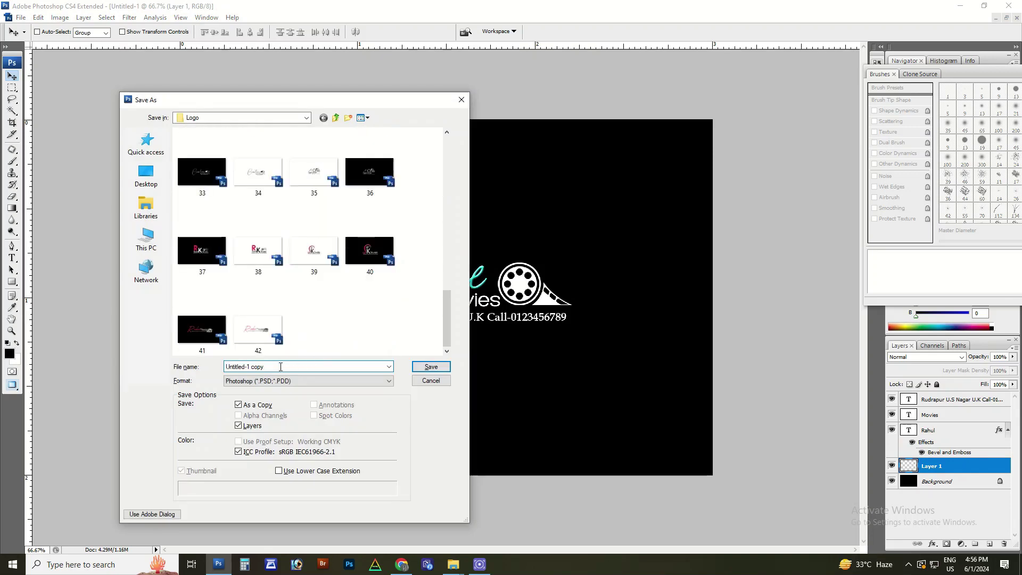
pyautogui.write('43')
pyautogui.press('Return')
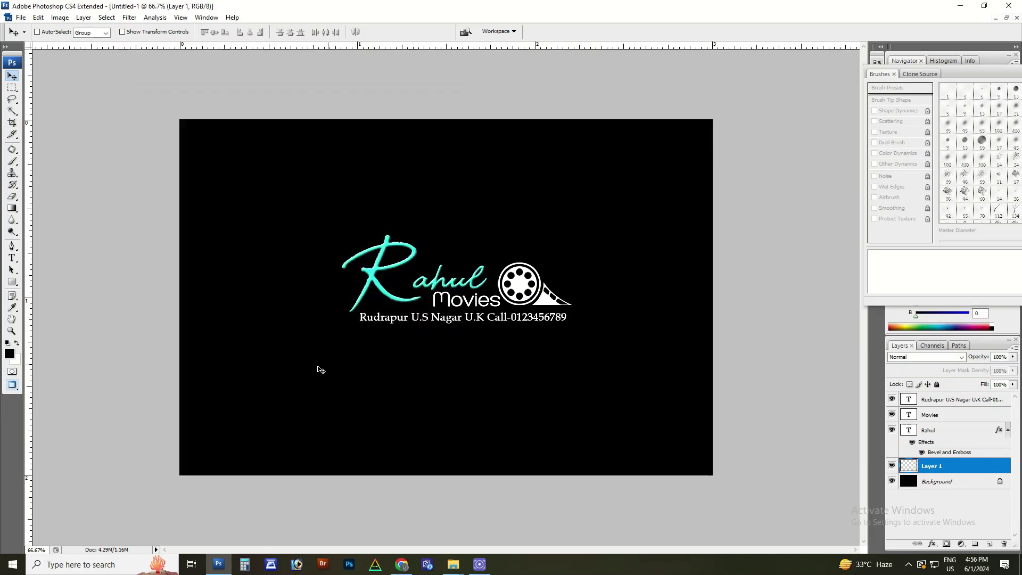
pyautogui.rightClick(538, 288)
pyautogui.click(548, 293)
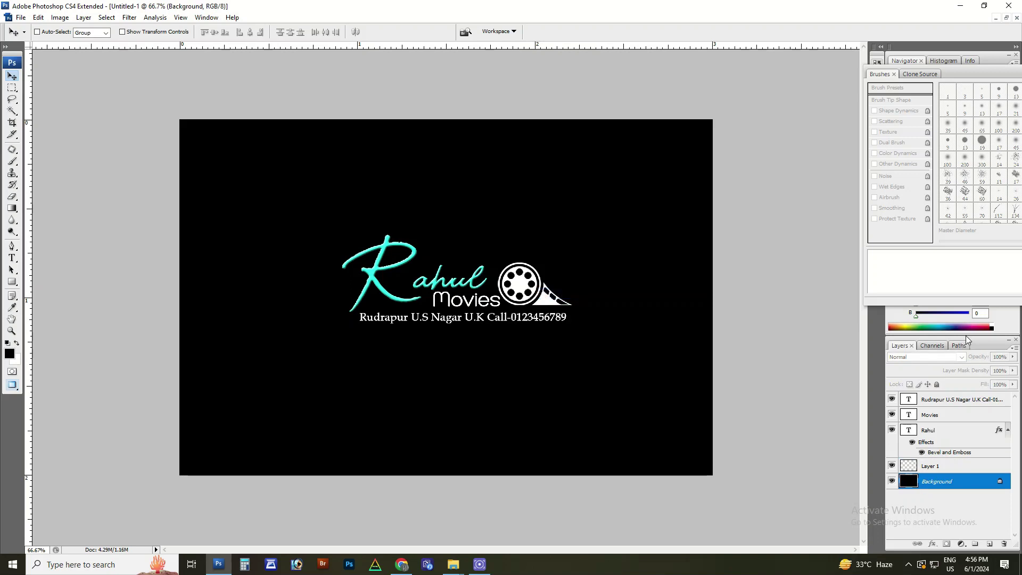
# - Float the Layers panel out of the dock and enlarge it to show every layer
pyautogui.moveTo(966, 338); pyautogui.dragTo(842, 194)
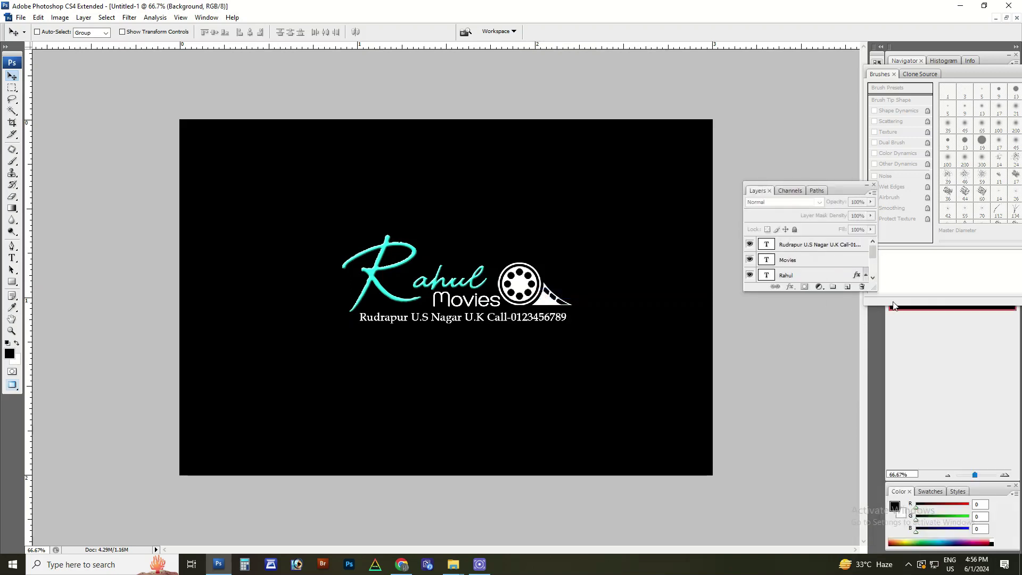
pyautogui.moveTo(873, 287); pyautogui.dragTo(886, 423)
pyautogui.click(808, 314)
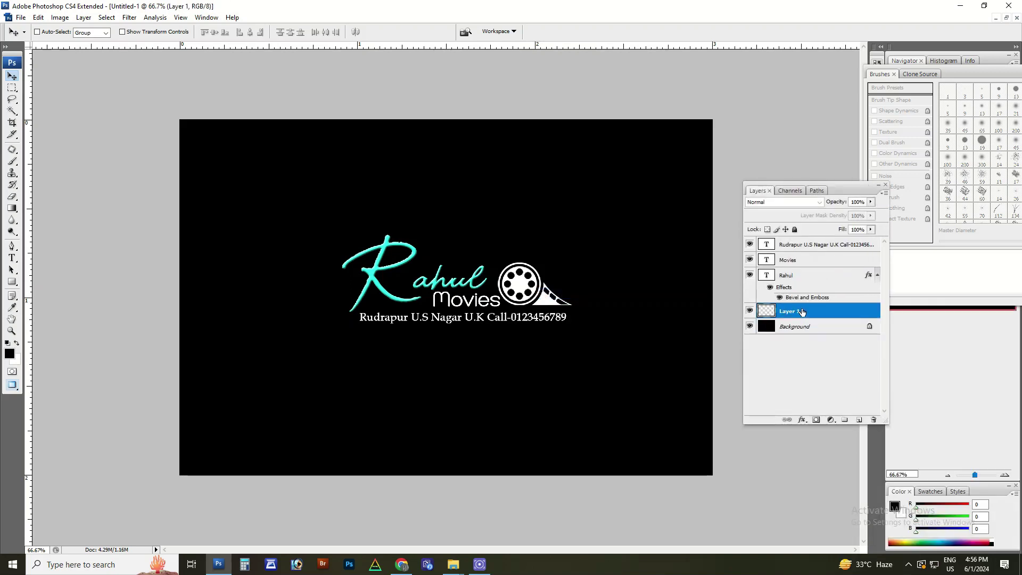
pyautogui.hotkey('ctrl', '+')
# - Make the Movies and Rudrapur address text black
pyautogui.press('t')
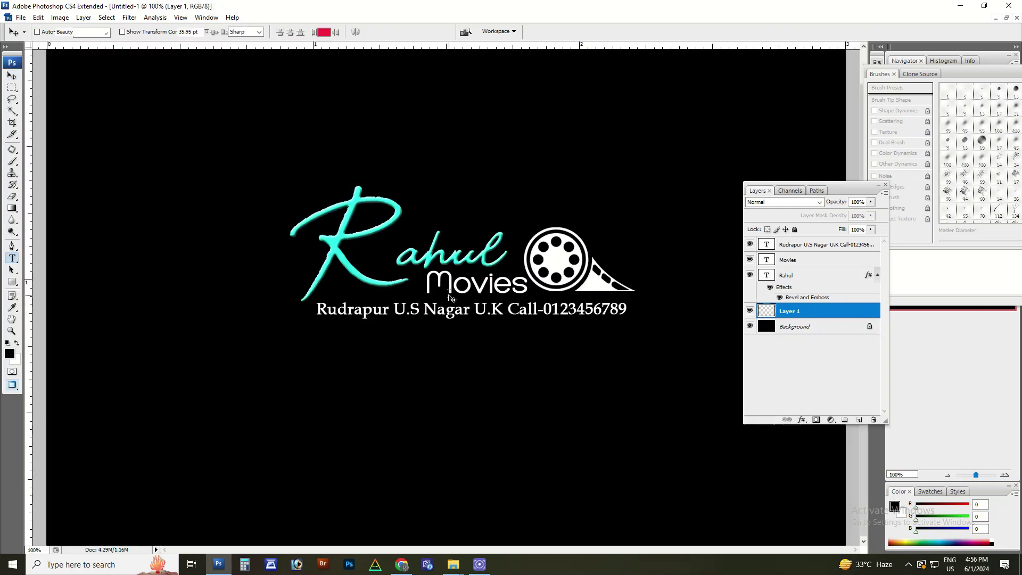
pyautogui.click(454, 286)
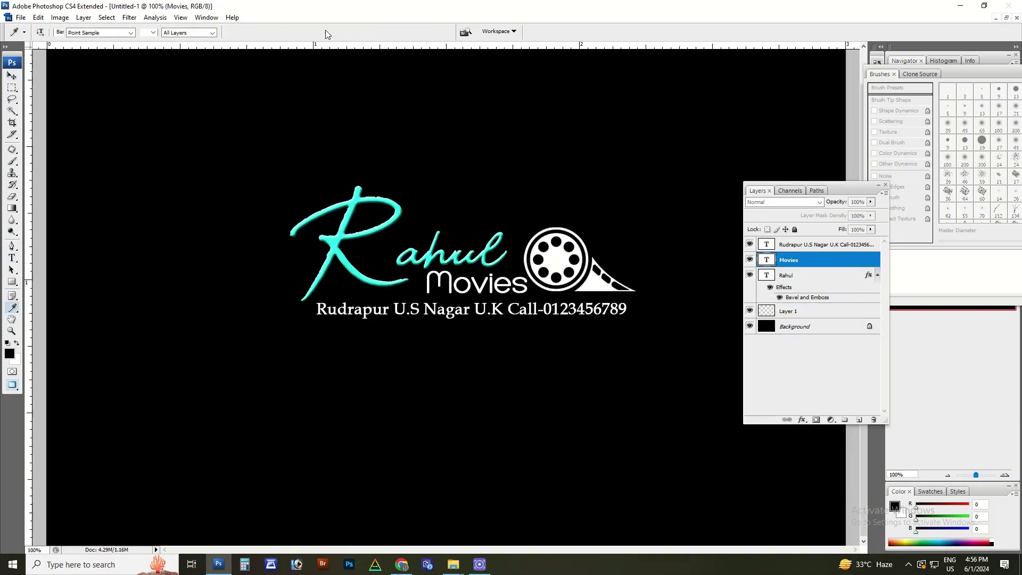
pyautogui.click(324, 32)
pyautogui.moveTo(648, 348); pyautogui.dragTo(709, 397)
pyautogui.press('Escape')
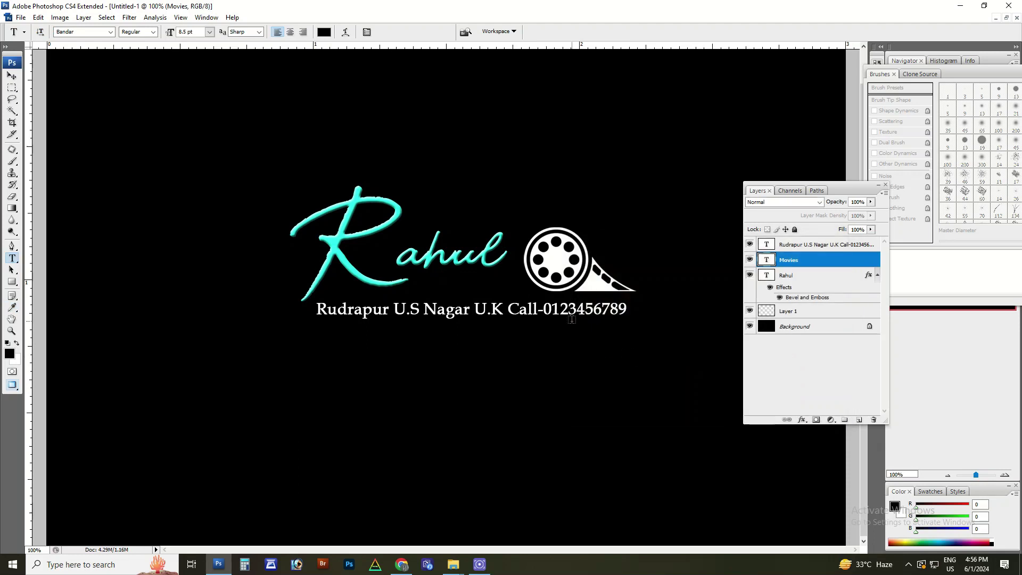
pyautogui.click(572, 318)
pyautogui.click(324, 32)
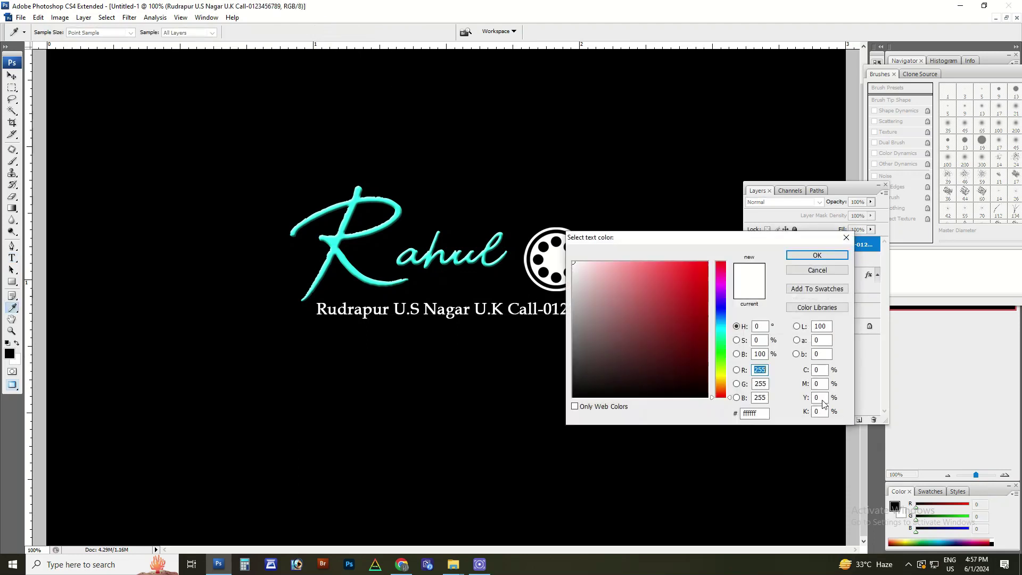
pyautogui.click(796, 451)
pyautogui.press('Return')
# - Darken the reel on Layer 1 to black (Lightness -100) and invert the Background to white
pyautogui.press('v')
pyautogui.rightClick(566, 261)
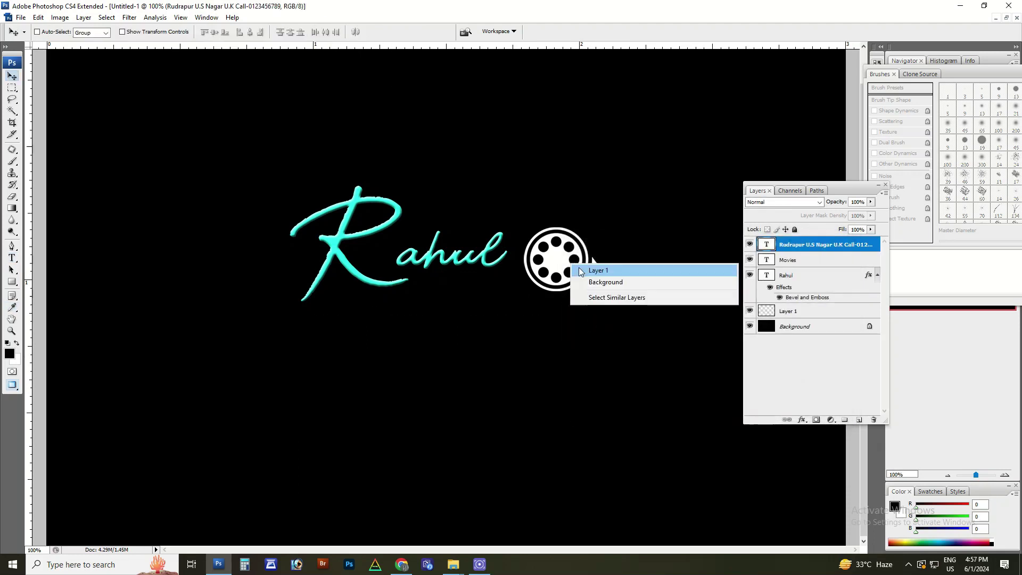
pyautogui.click(596, 267)
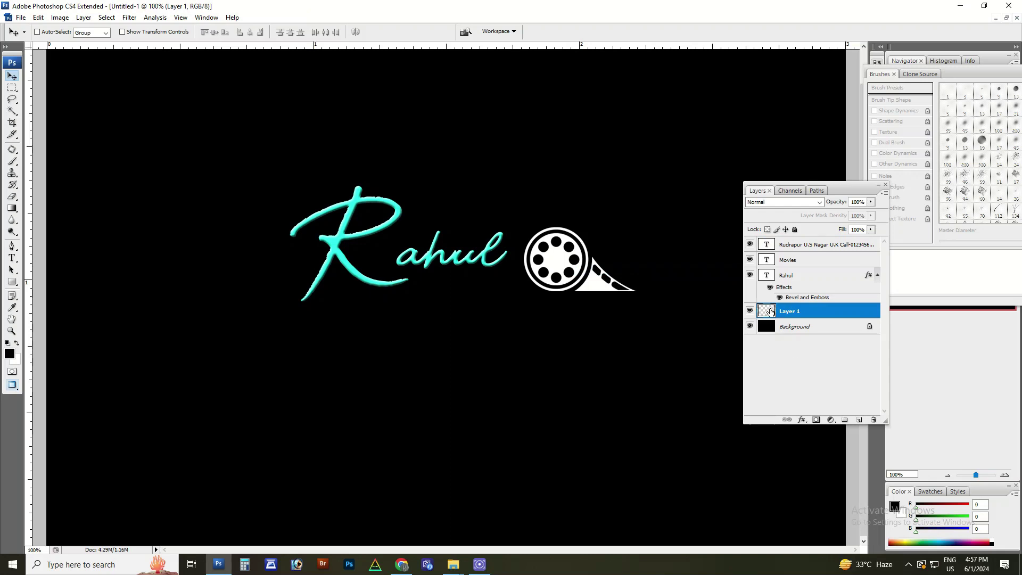
pyautogui.hotkey('ctrl', 'u')
pyautogui.moveTo(486, 238); pyautogui.dragTo(435, 238)
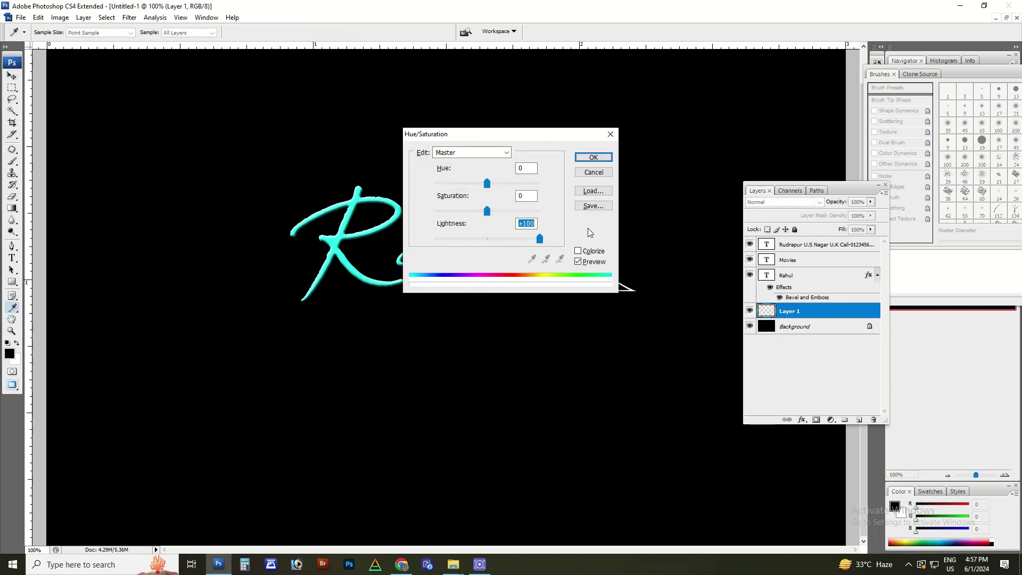
pyautogui.press('Return')
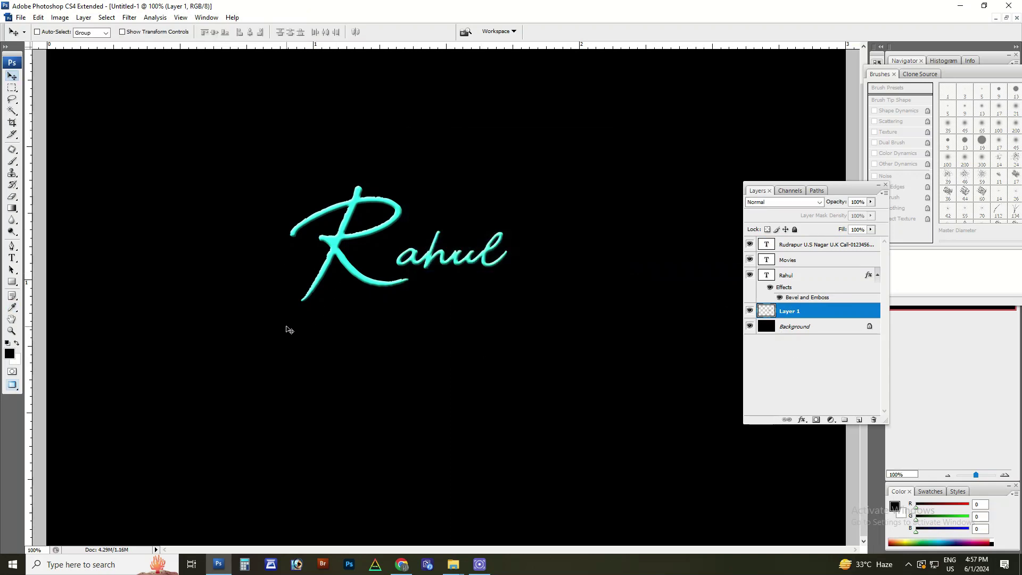
pyautogui.rightClick(218, 319)
pyautogui.click(261, 330)
pyautogui.hotkey('ctrl', 'i')
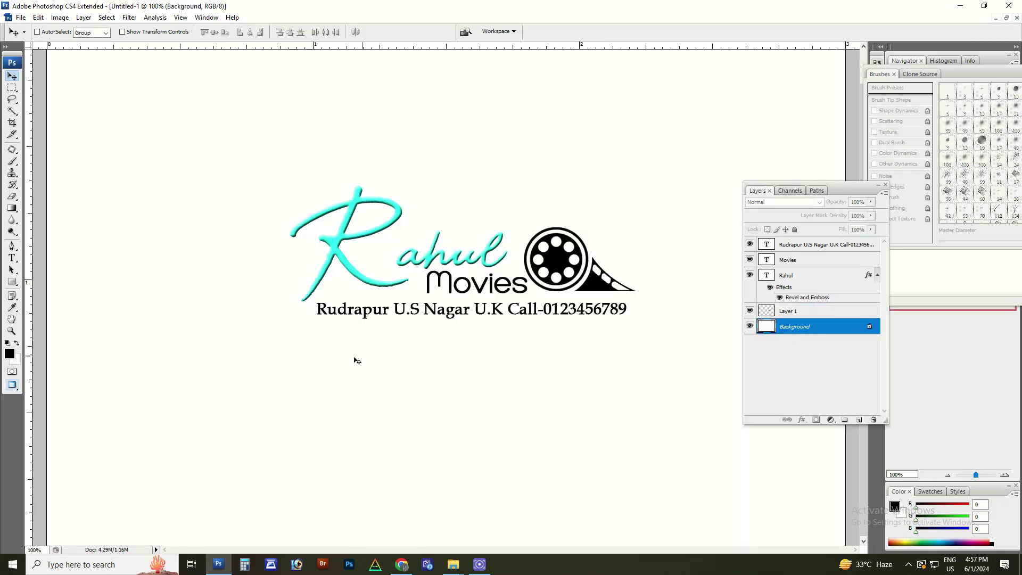
# - Change the Rahul text colour from cyan to red
pyautogui.press('t')
pyautogui.click(399, 235)
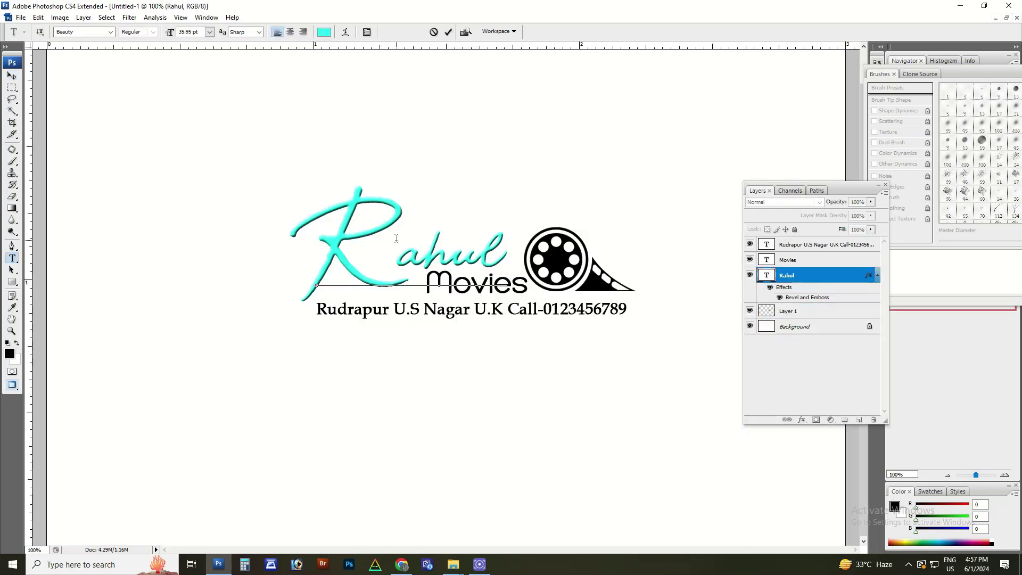
pyautogui.click(324, 33)
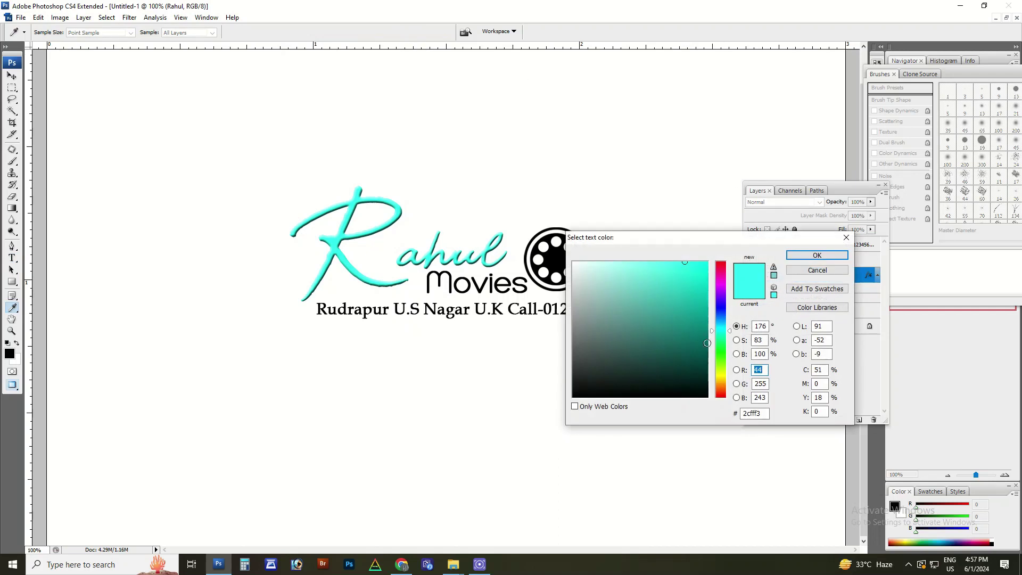
pyautogui.moveTo(720, 333); pyautogui.dragTo(724, 252)
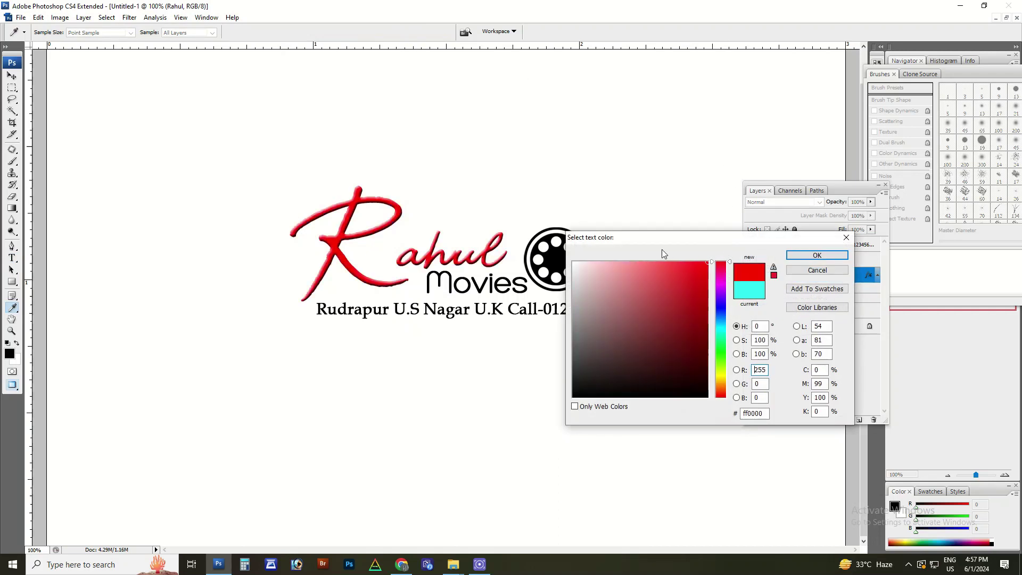
pyautogui.press('Return')
pyautogui.rightClick(474, 234)
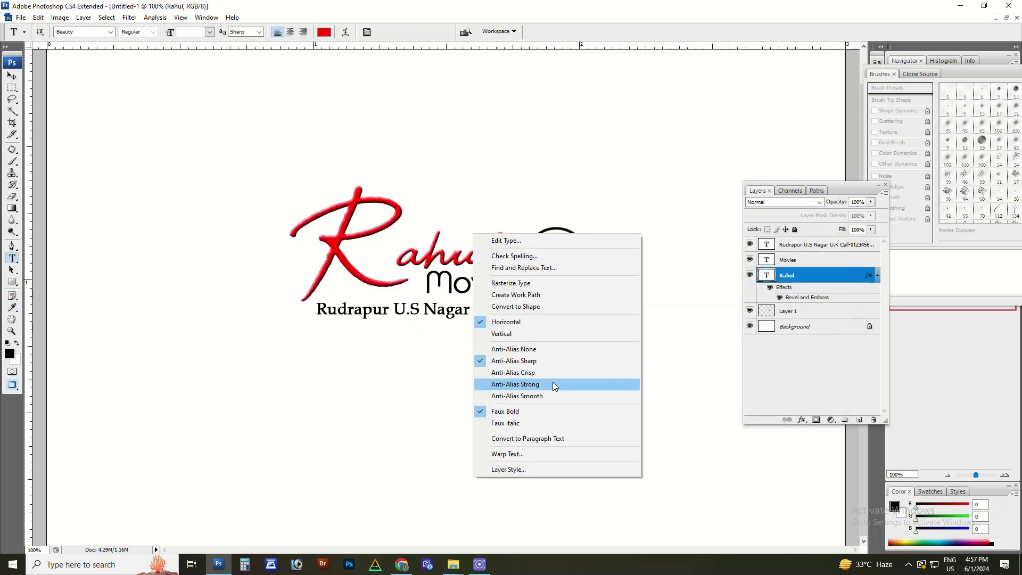
# - Swap the Rahul bevel for a drop shadow with size 2 and distance 2
pyautogui.click(524, 471)
pyautogui.click(685, 324)
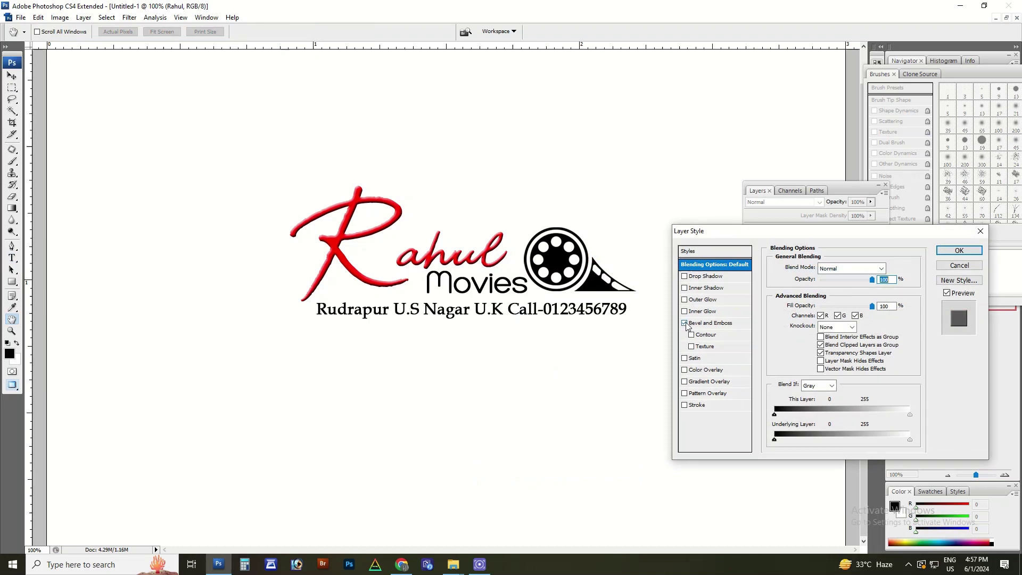
pyautogui.click(709, 277)
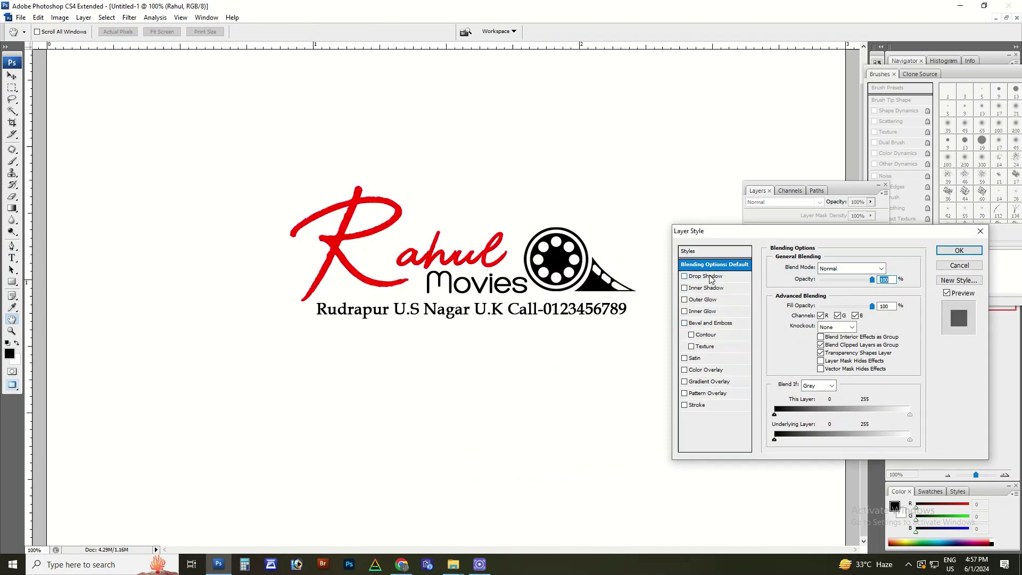
pyautogui.doubleClick(872, 333)
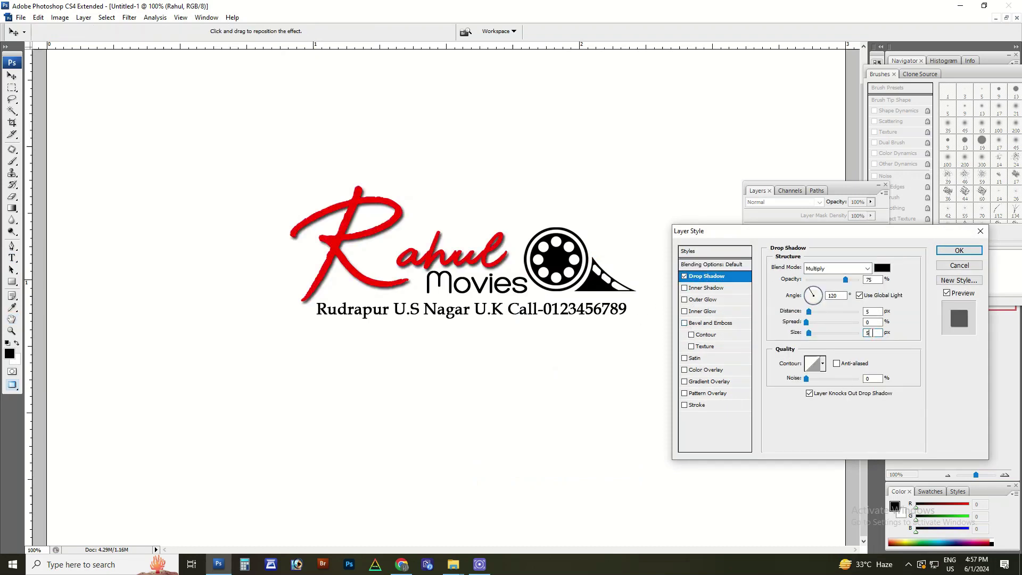
pyautogui.write('2')
pyautogui.doubleClick(872, 311)
pyautogui.write('2')
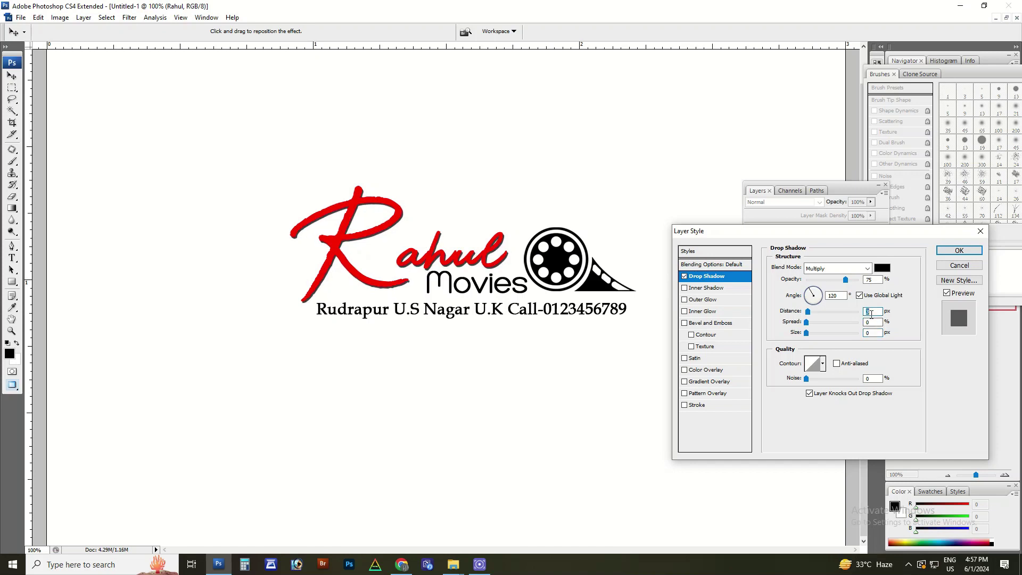
pyautogui.press('Return')
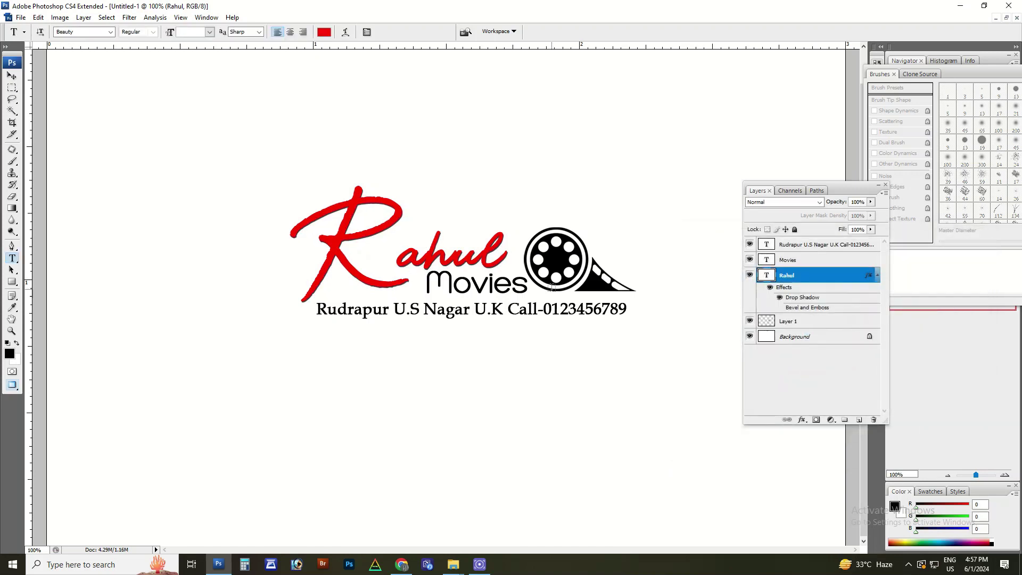
pyautogui.hotkey('ctrl', '-')
pyautogui.hotkey('ctrl', '-')
# - Select all the logo layers together and nudge the logo slightly lower
pyautogui.click(551, 287)
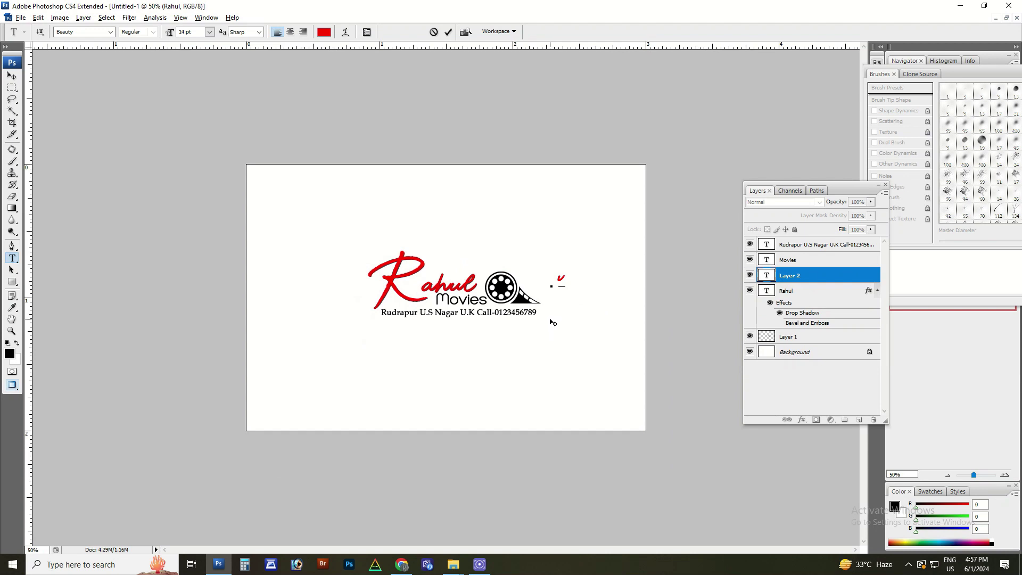
pyautogui.hotkey('ctrl', '+')
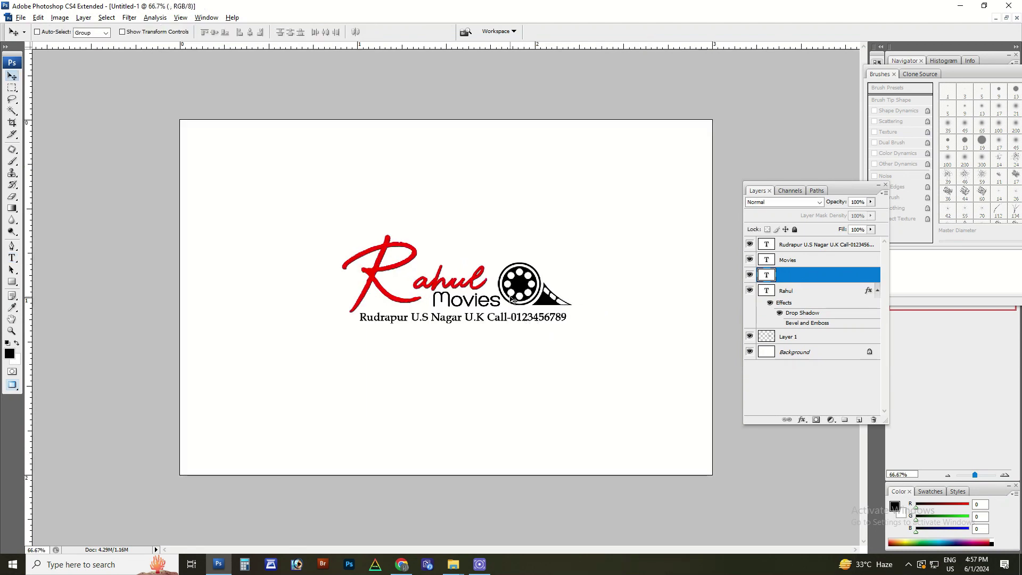
pyautogui.hotkey('ctrl', '-')
pyautogui.press('f')
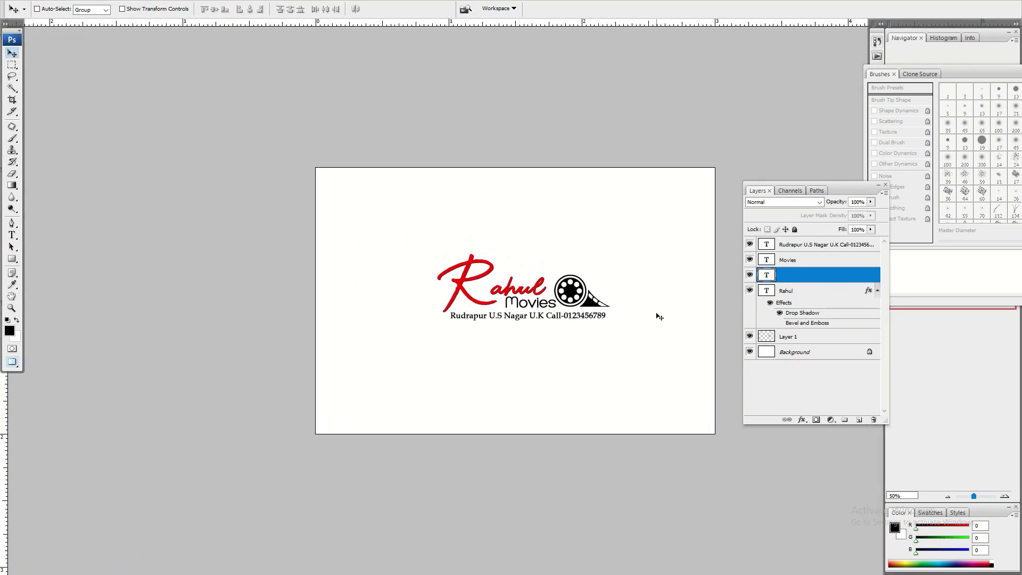
pyautogui.click(802, 340)
pyautogui.keyDown('shift'); pyautogui.click(807, 248); pyautogui.keyUp('shift')
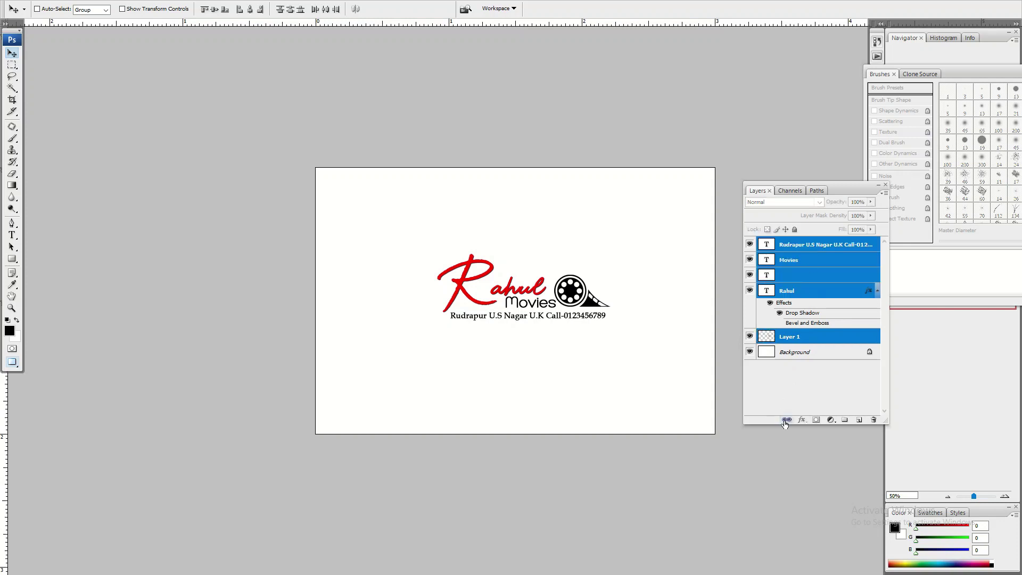
pyautogui.moveTo(597, 274); pyautogui.dragTo(594, 281)
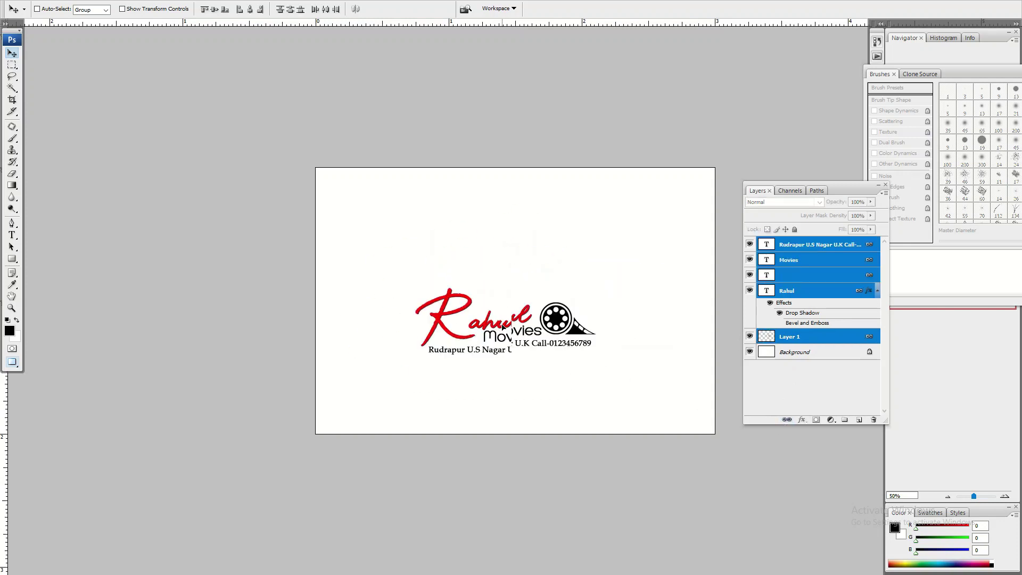
pyautogui.click(600, 265)
pyautogui.keyDown('ctrl'); pyautogui.click(610, 280); pyautogui.keyUp('ctrl')
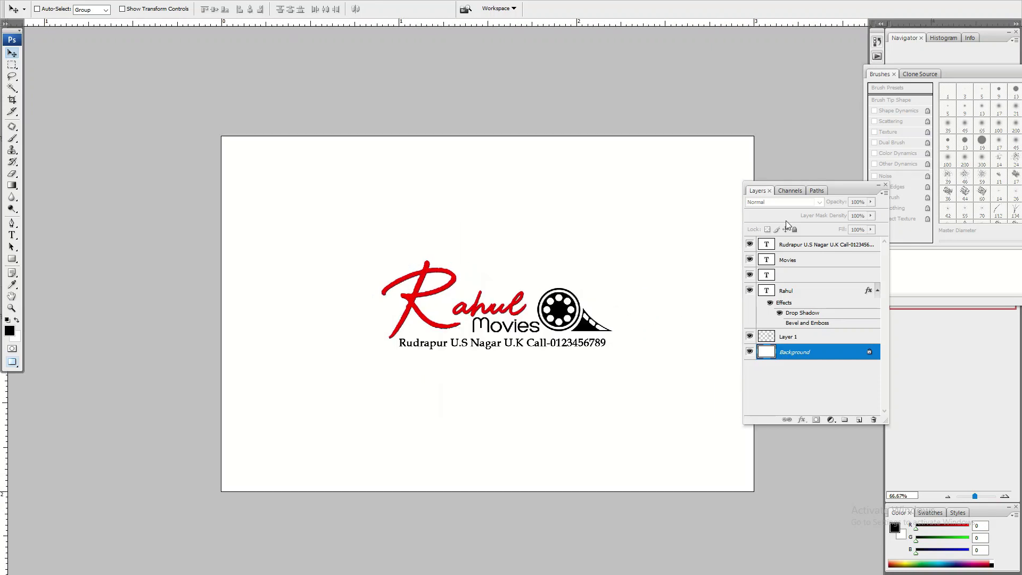
# - Step back and forward through history between the black- and white-background versions
pyautogui.hotkey('ctrl', 'alt', 'z')
pyautogui.hotkey('ctrl', 'alt', 'z')
pyautogui.hotkey('ctrl', 'alt', 'z')
pyautogui.hotkey('ctrl', 'alt', 'z')
pyautogui.hotkey('ctrl', 'alt', 'z')
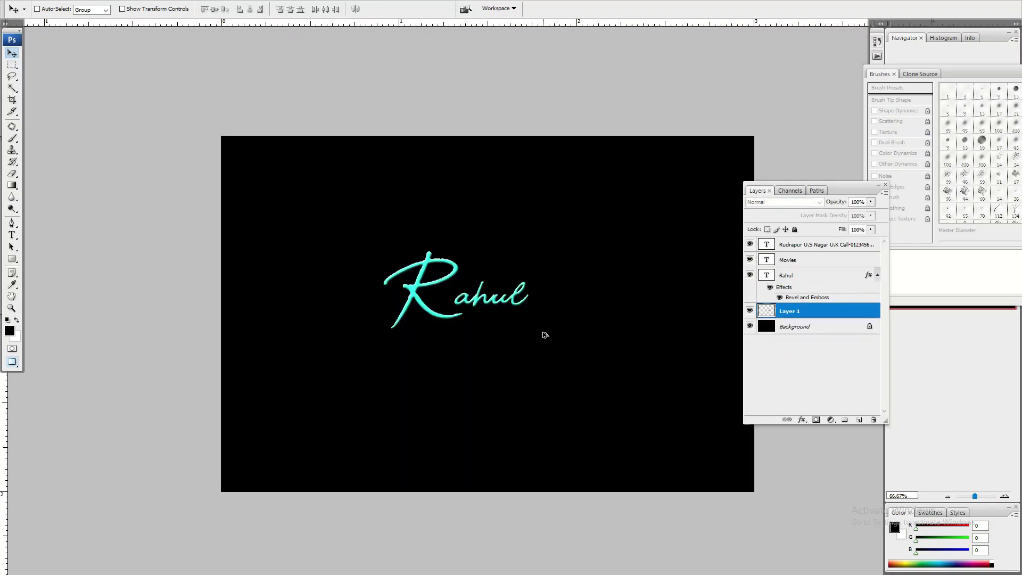
pyautogui.hotkey('ctrl', 'alt', 'z')
pyautogui.hotkey('ctrl', 'alt', 'z')
pyautogui.hotkey('ctrl', 'alt', 'z')
pyautogui.hotkey('ctrl', 'alt', 'z')
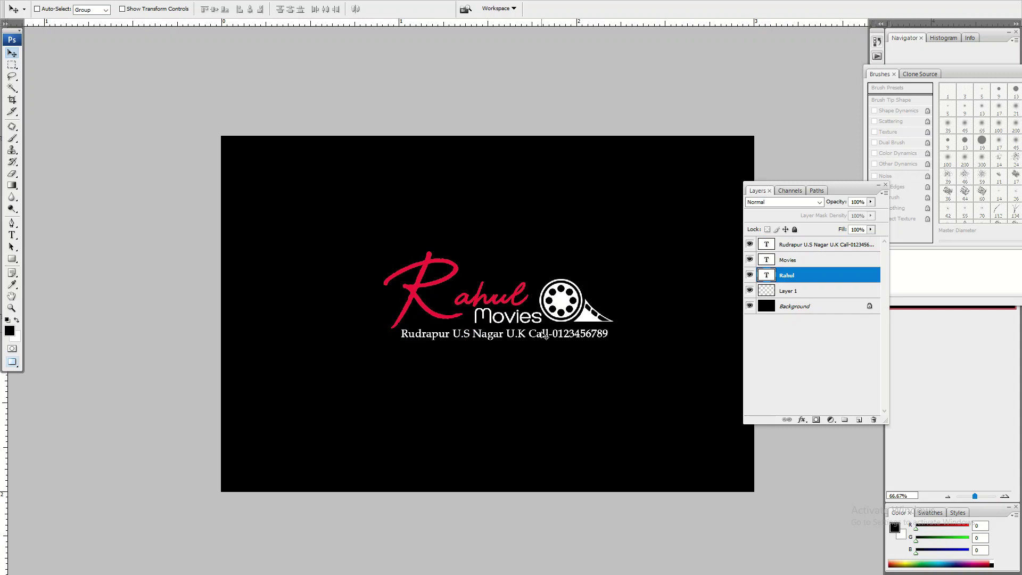
pyautogui.hotkey('ctrl', 'shift', 'z')
pyautogui.hotkey('ctrl', 'alt', 'z')
pyautogui.hotkey('ctrl', 'shift', 'z')
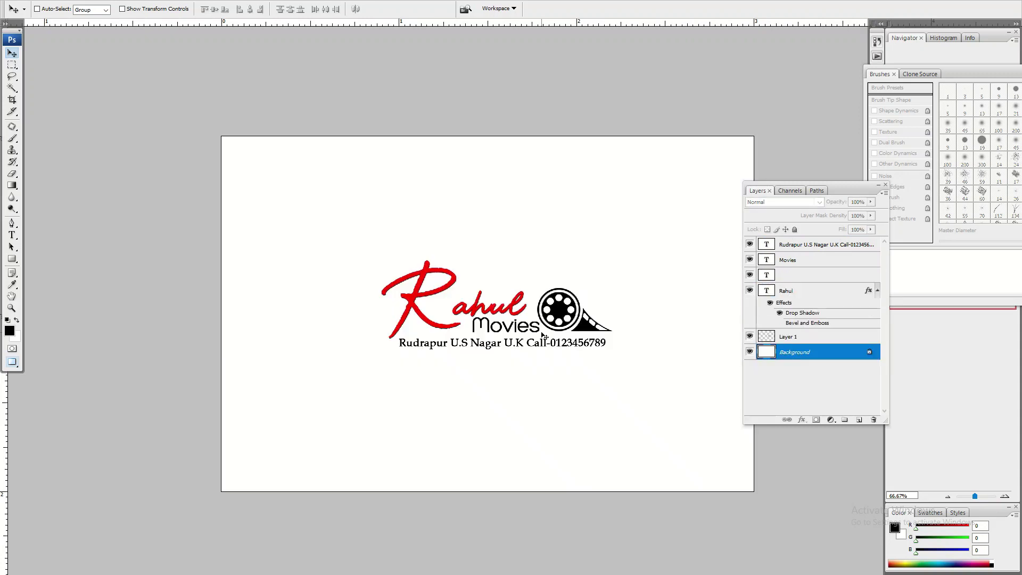
pyautogui.hotkey('ctrl', 'alt', 'z')
pyautogui.hotkey('ctrl', 'shift', 'z')
pyautogui.keyDown('alt'); pyautogui.click(543, 334); pyautogui.keyUp('alt')
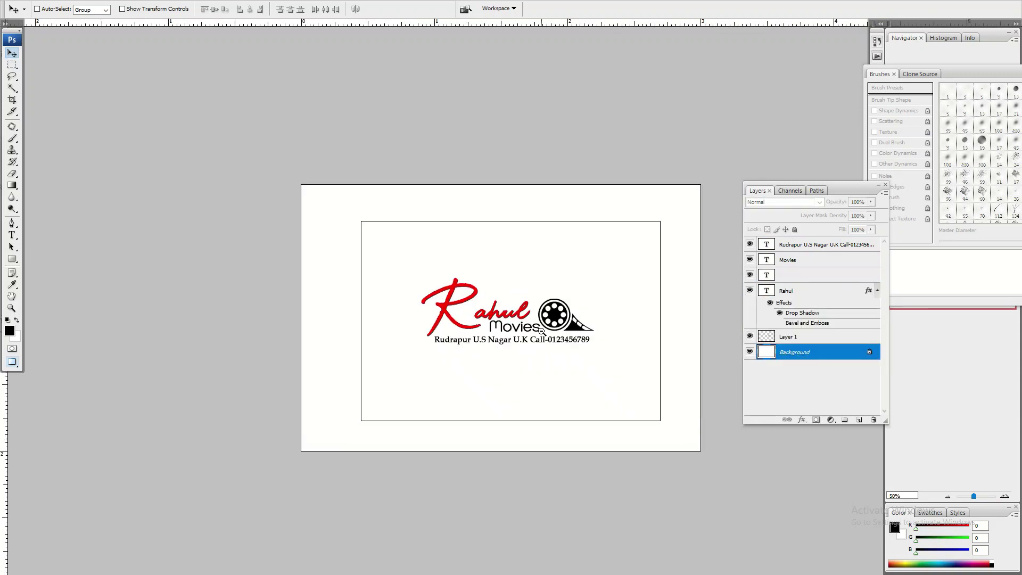
pyautogui.hotkey('ctrl', 'alt', 'z')
pyautogui.hotkey('ctrl', 'shift', 'z')
# - Dismiss the locked Background layer error and shift the Rahul layer slightly upward
pyautogui.keyDown('ctrl'); pyautogui.click(542, 333); pyautogui.keyUp('ctrl')
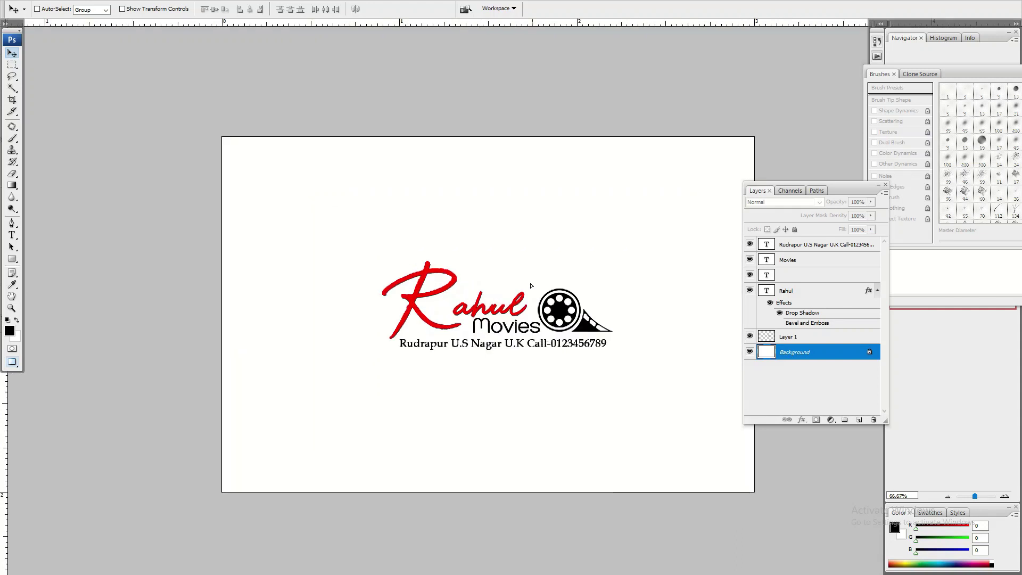
pyautogui.press('Return')
pyautogui.rightClick(524, 318)
pyautogui.click(535, 322)
pyautogui.moveTo(529, 335); pyautogui.dragTo(521, 323)
# - Open the Go Bhai JPEG folder and bring album page 0 into Photoshop in full-screen view
pyautogui.hotkey('alt', 'Tab')
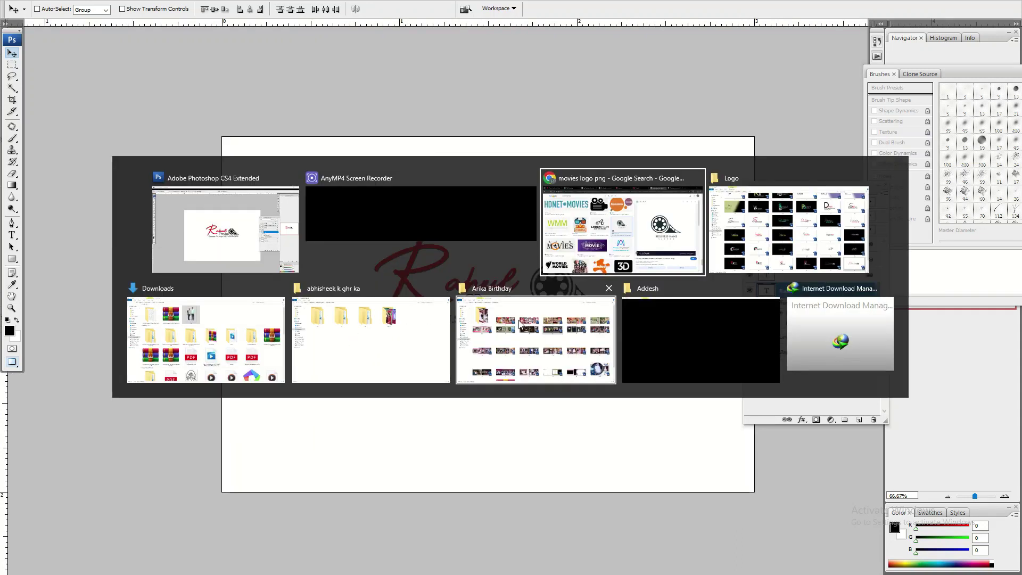
pyautogui.press('Tab')
pyautogui.press('Tab')
pyautogui.press('Tab')
pyautogui.press('Tab')
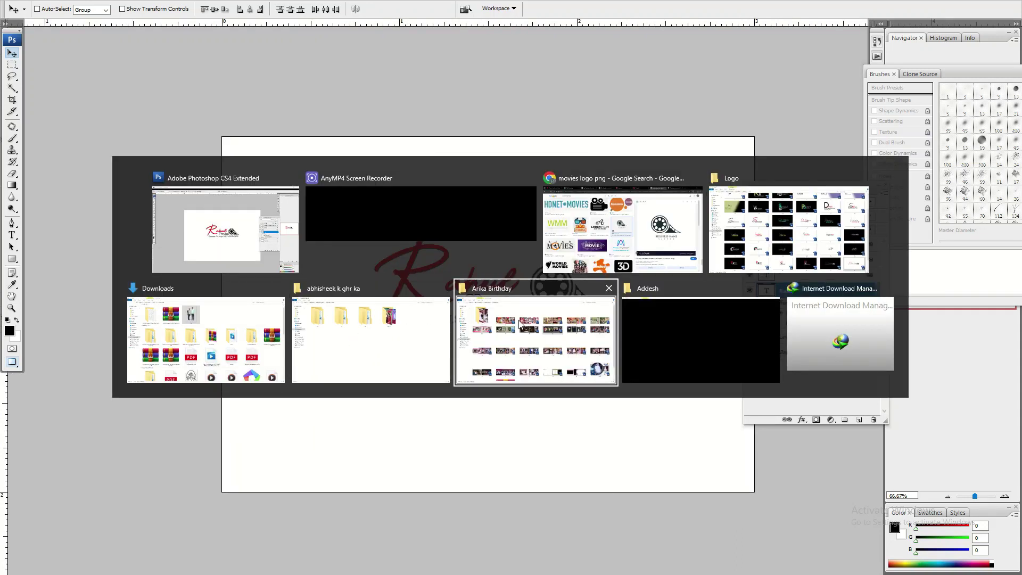
pyautogui.press('super+d')
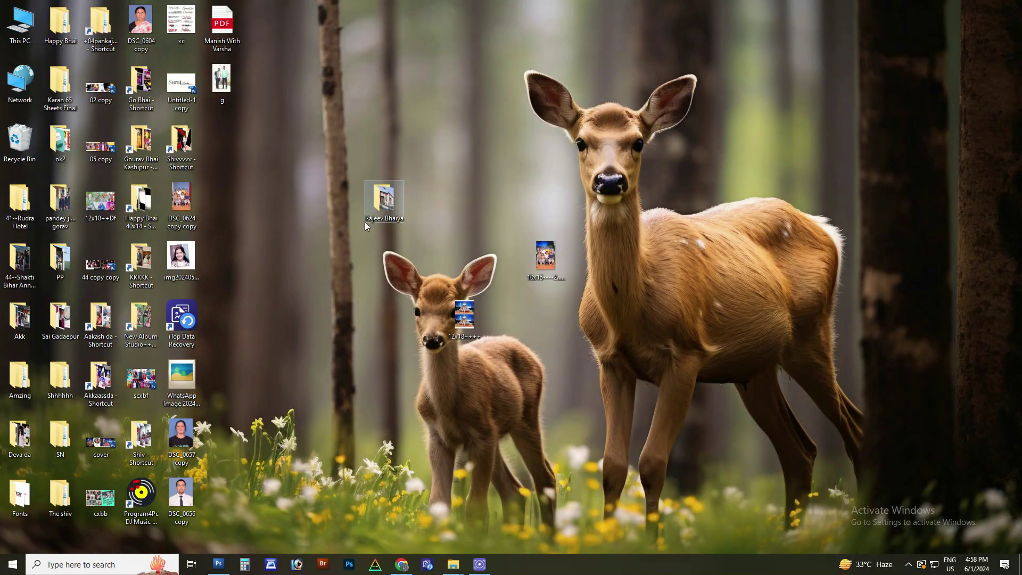
pyautogui.press('super+d')
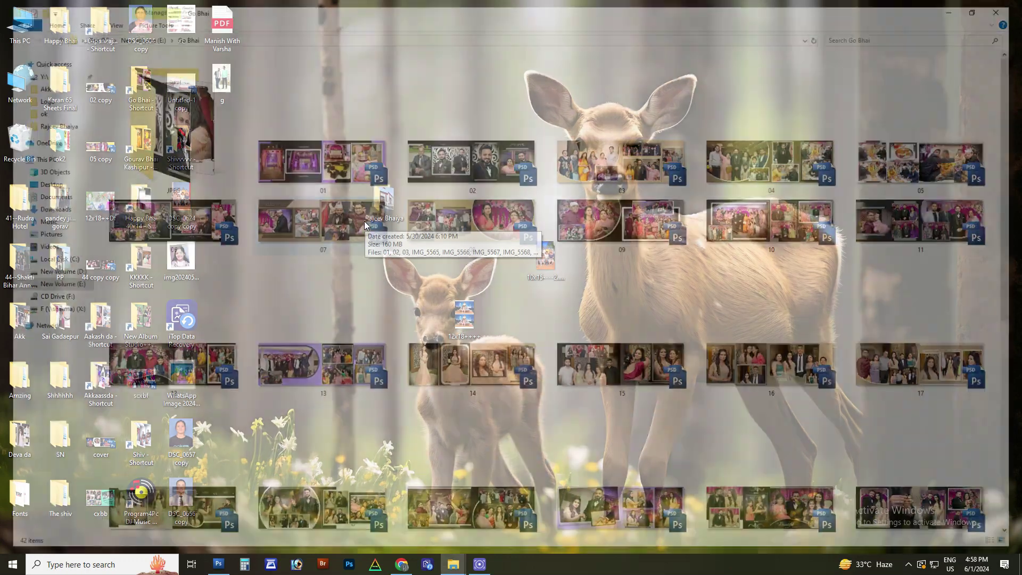
pyautogui.doubleClick(183, 149)
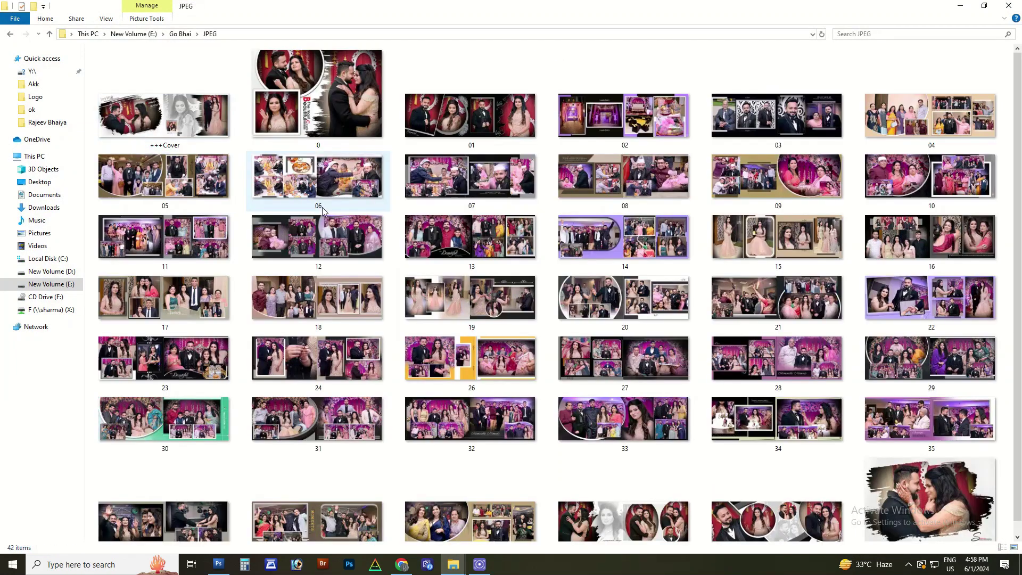
pyautogui.click(341, 108)
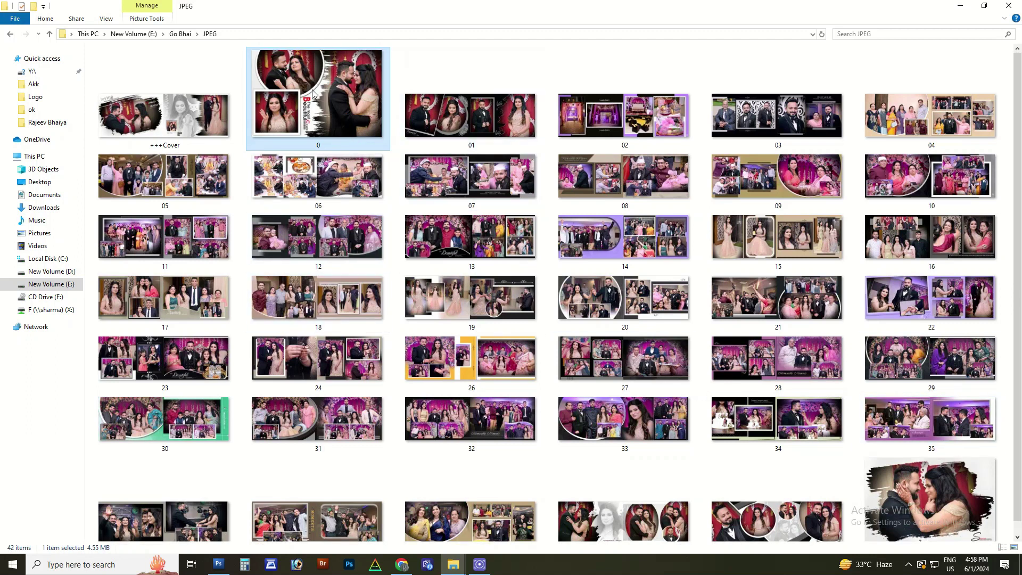
pyautogui.moveTo(313, 94)
pyautogui.mouseDown()
pyautogui.moveTo(329, 511)
pyautogui.moveTo(410, 289)
pyautogui.moveTo(444, 342)
pyautogui.mouseUp()
pyautogui.press('f')
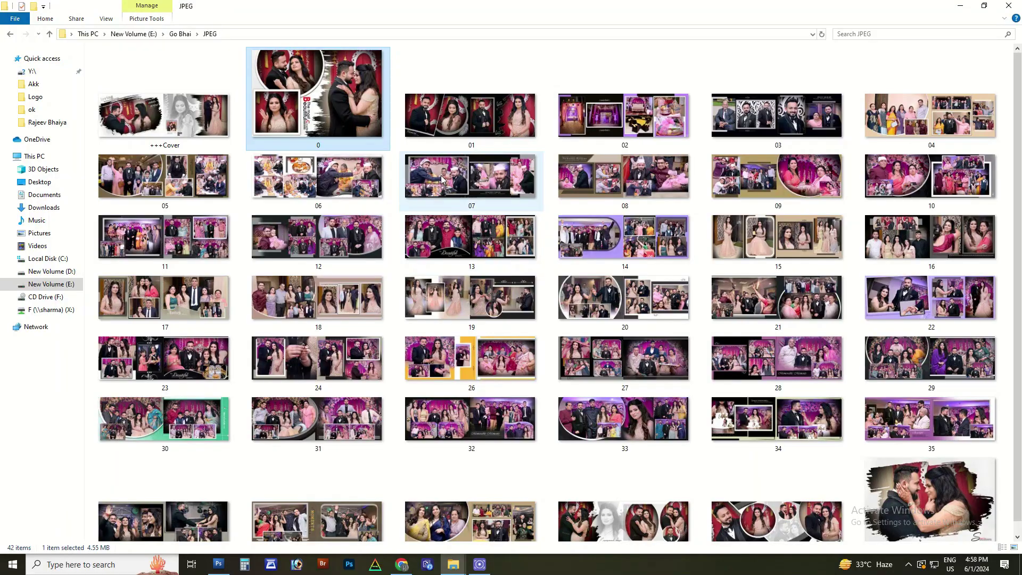
# - Preview album pages 39 and 40, then open the +++Cover page in Photoshop
pyautogui.click(165, 115)
pyautogui.click(612, 502)
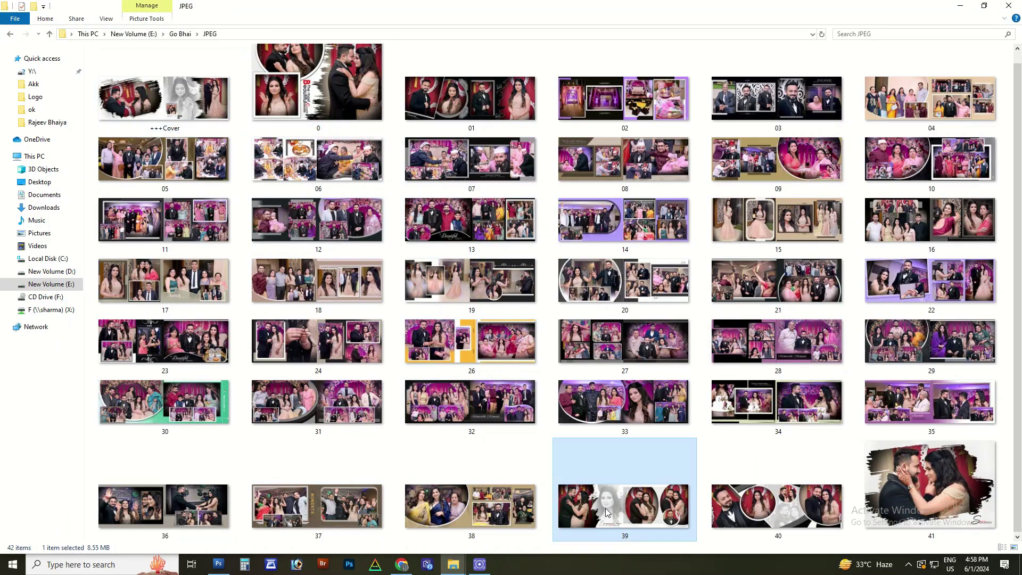
pyautogui.press('space')
pyautogui.press('space')
pyautogui.doubleClick(795, 457)
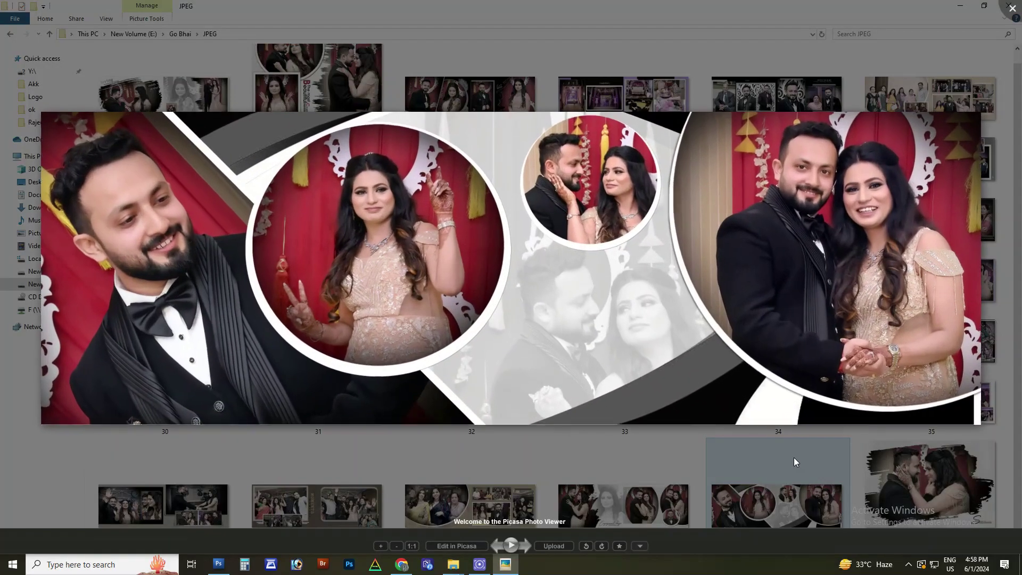
pyautogui.press('Escape')
pyautogui.scroll(1, 361, 454)
pyautogui.click(167, 117)
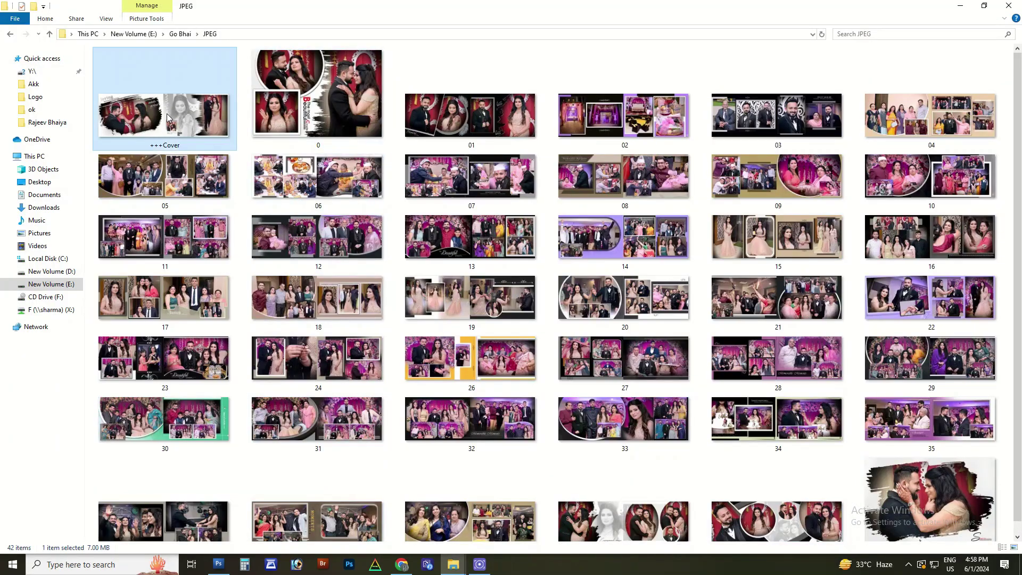
pyautogui.doubleClick(166, 117)
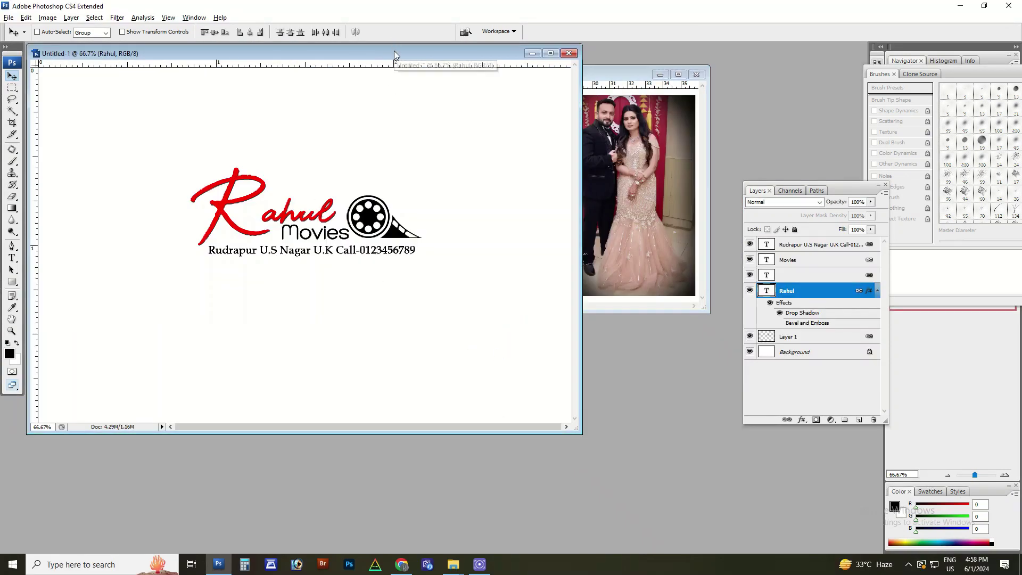
# - Copy the red Rahul Movies logo onto the cover, shifted right and scaled smaller
pyautogui.moveTo(392, 53); pyautogui.dragTo(680, 277)
pyautogui.moveTo(479, 420); pyautogui.dragTo(319, 203)
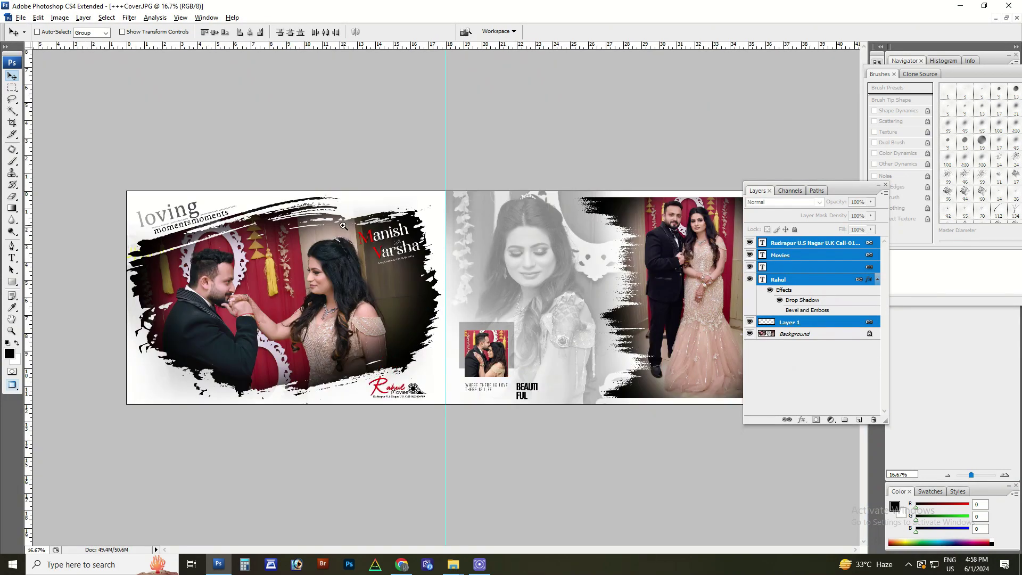
pyautogui.scroll(5, 397, 454)
pyautogui.moveTo(397, 454)
pyautogui.mouseDown()
pyautogui.moveTo(473, 456)
pyautogui.moveTo(479, 470)
pyautogui.mouseUp()
pyautogui.hotkey('ctrl', 't')
pyautogui.press('Return')
# - Check the logo layout on the cover, then close the cover without saving
pyautogui.scroll(-4, 477, 471)
pyautogui.scroll(-1, 476, 471)
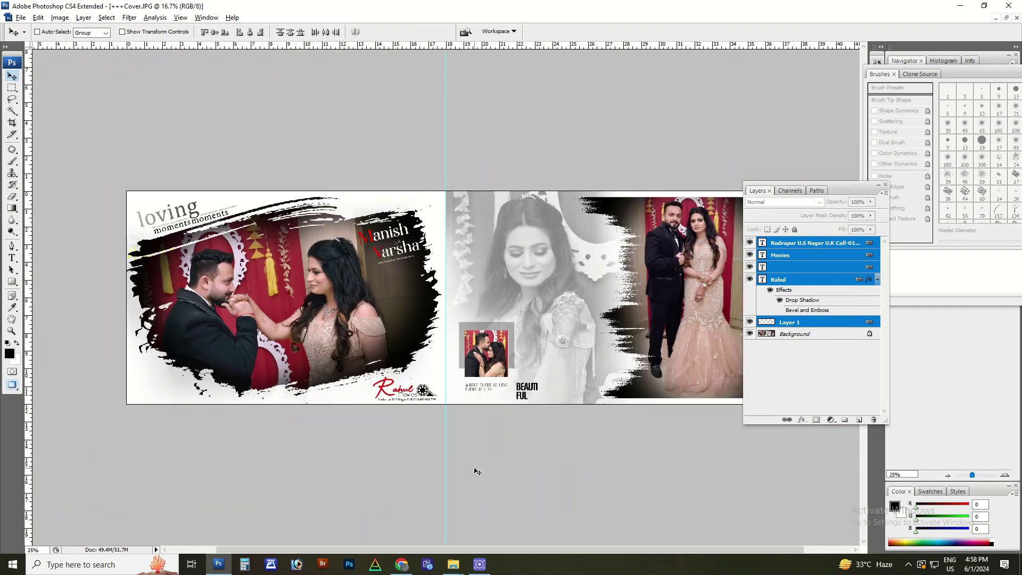
pyautogui.scroll(3, 476, 471)
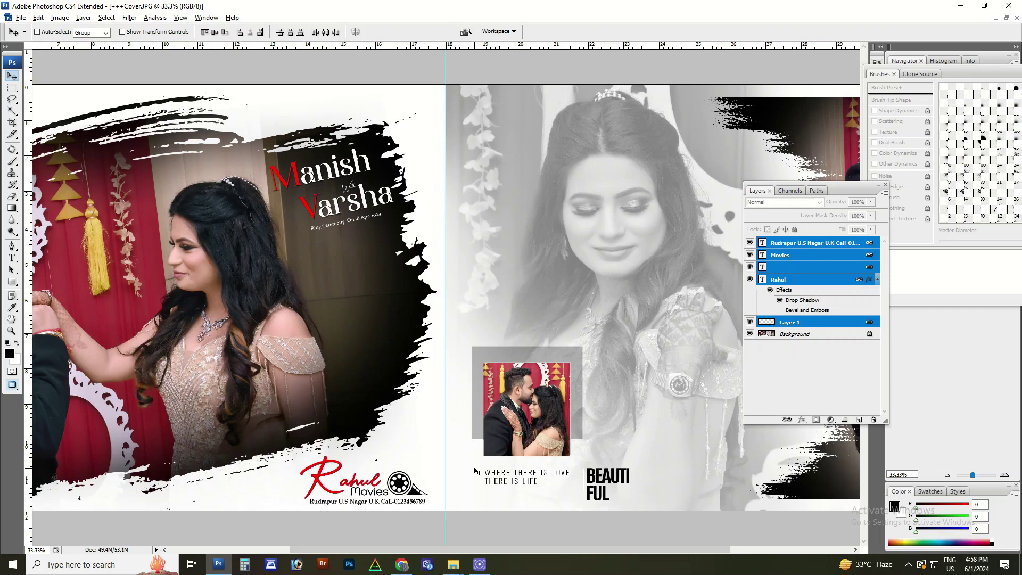
pyautogui.scroll(-3, 474, 471)
pyautogui.scroll(1, 503, 260)
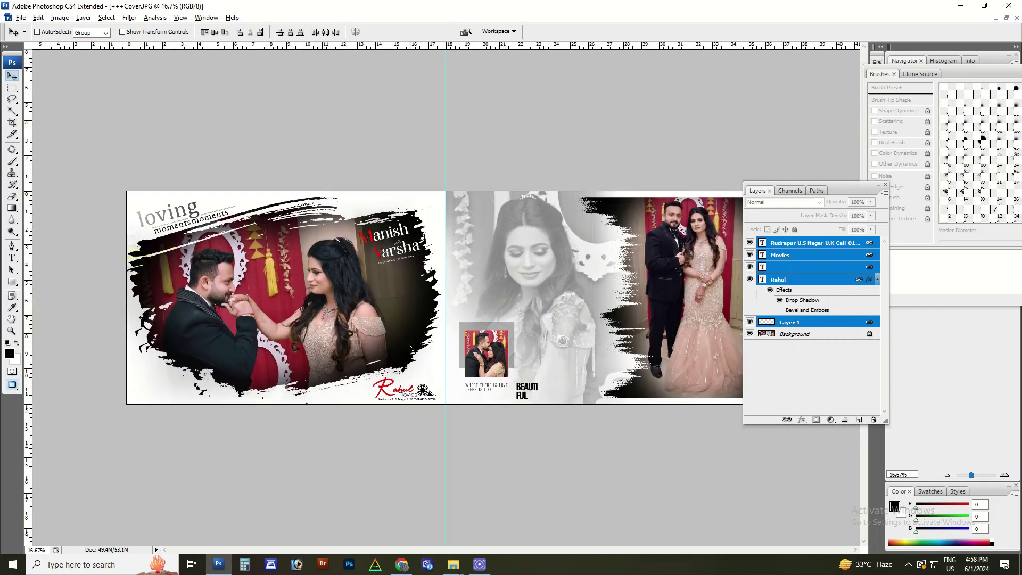
pyautogui.hotkey('ctrl', 'w')
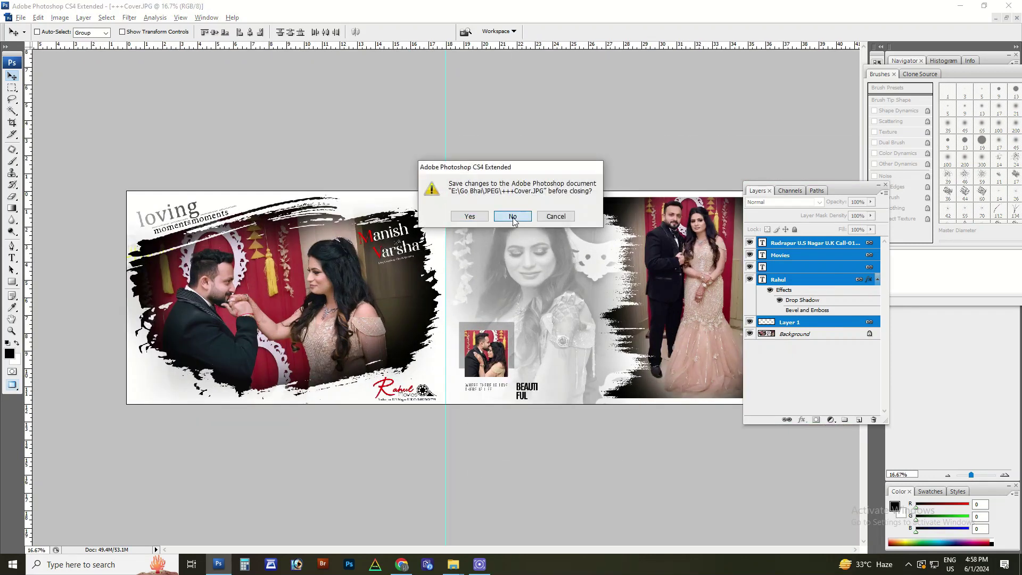
pyautogui.click(513, 217)
pyautogui.rightClick(547, 316)
# - Revert to the black-background cyan logo version and select all its logo layers together
pyautogui.moveTo(446, 324); pyautogui.dragTo(447, 327)
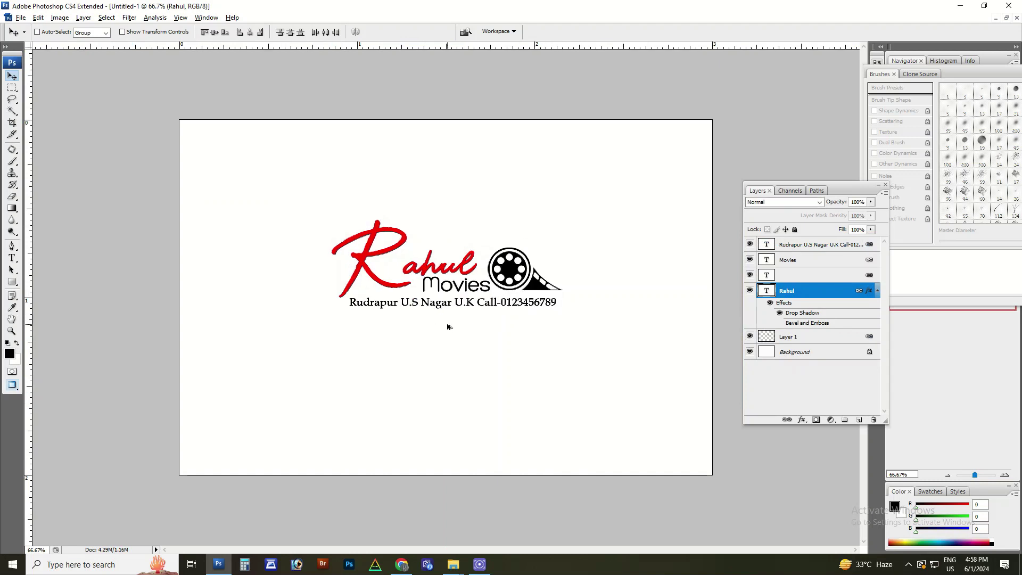
pyautogui.hotkey('ctrl', 'alt', 'z')
pyautogui.hotkey('ctrl', 'alt', 'z')
pyautogui.hotkey('ctrl', 'alt', 'z')
pyautogui.hotkey('ctrl', 'alt', 'z')
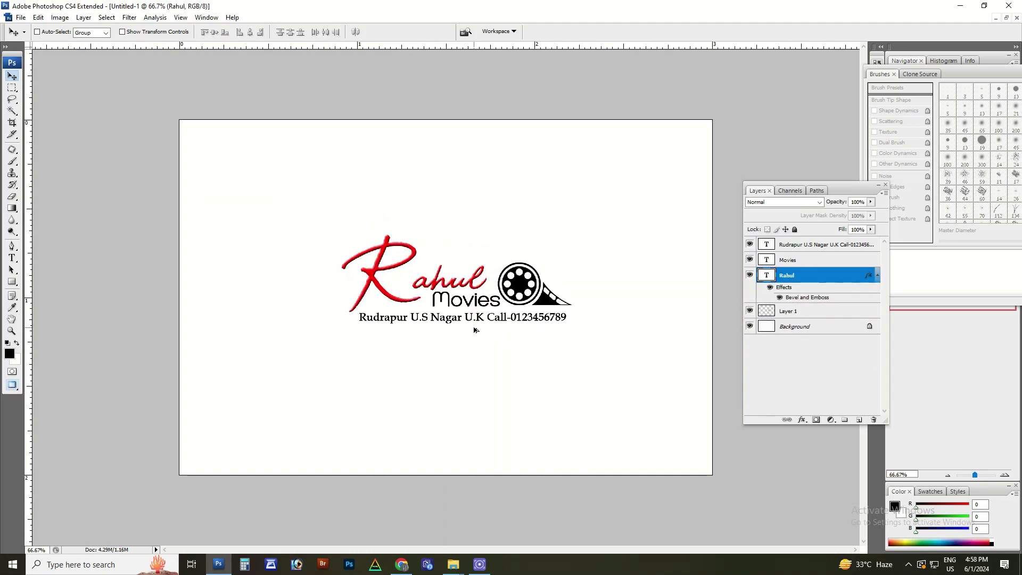
pyautogui.hotkey('ctrl', 'alt', 'z')
pyautogui.hotkey('ctrl', 'alt', 'z')
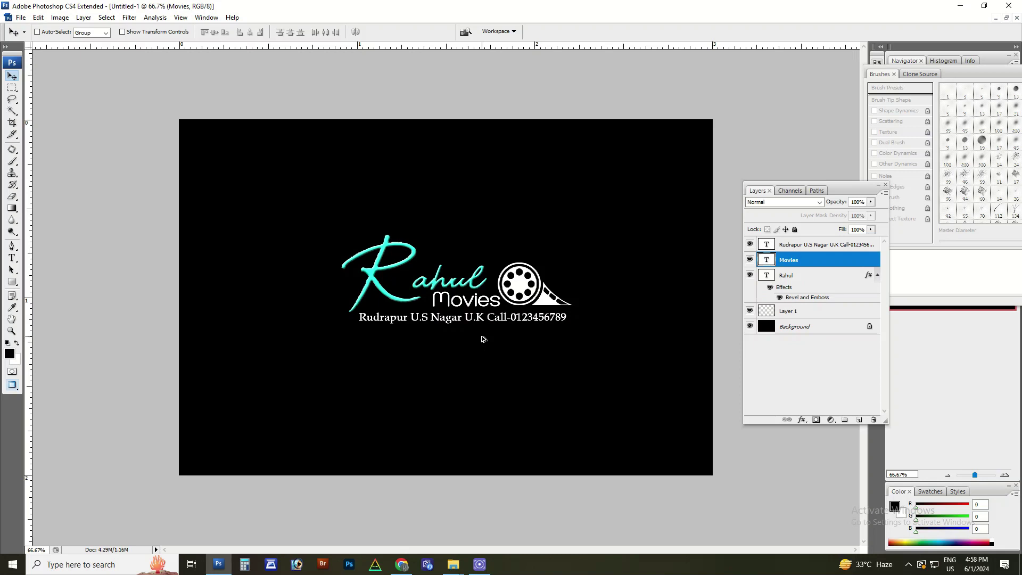
pyautogui.click(832, 313)
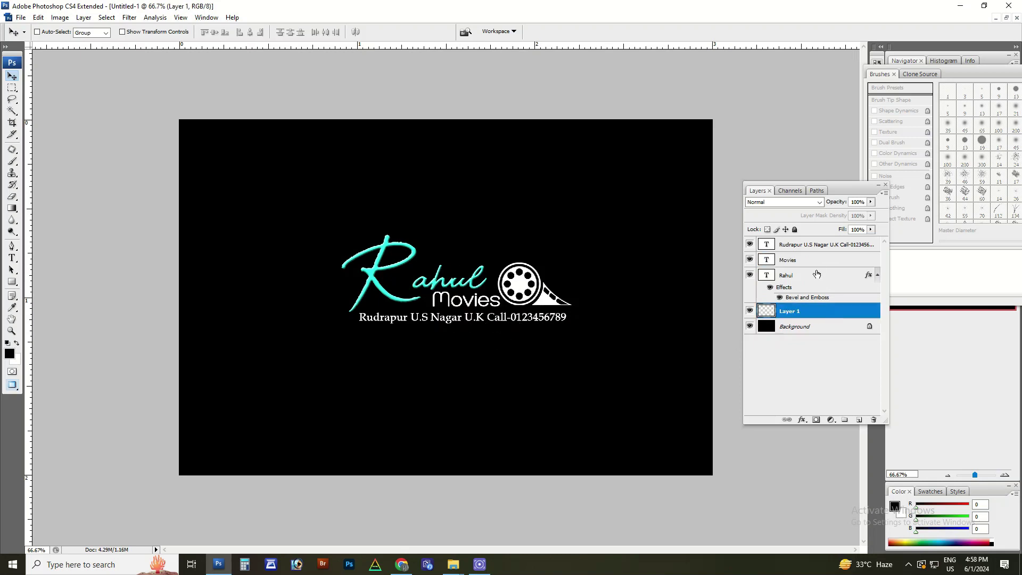
pyautogui.keyDown('shift'); pyautogui.click(815, 260); pyautogui.keyUp('shift')
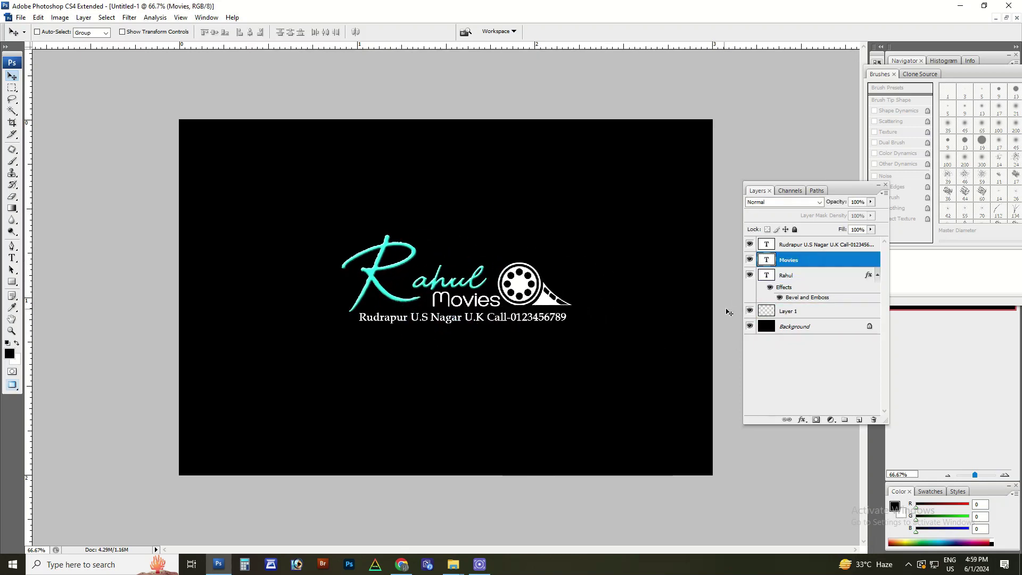
pyautogui.click(795, 313)
pyautogui.keyDown('shift'); pyautogui.click(803, 245); pyautogui.keyUp('shift')
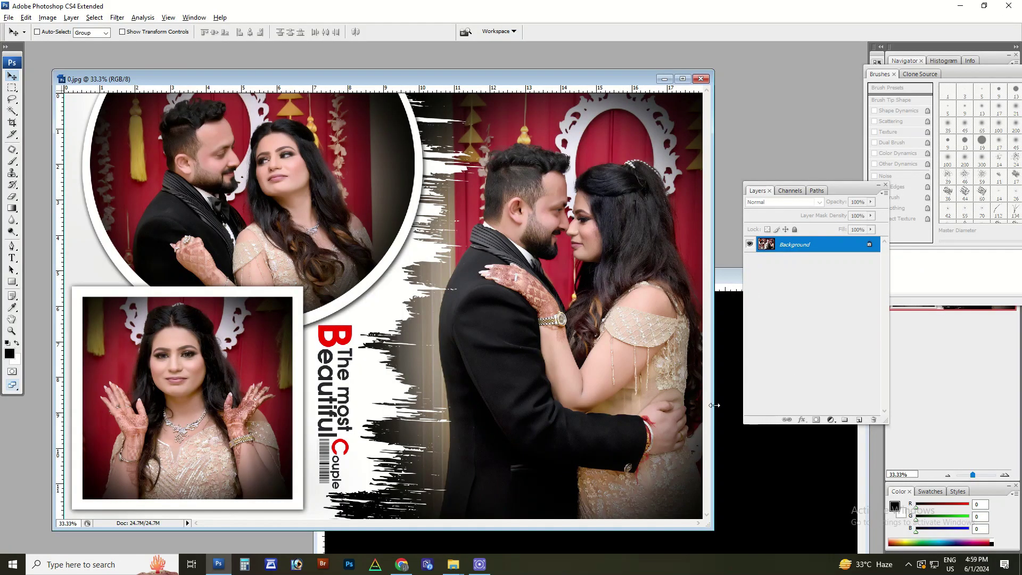
# - Copy the logo layers onto album page 0 and position them lower on the page
pyautogui.click(719, 405)
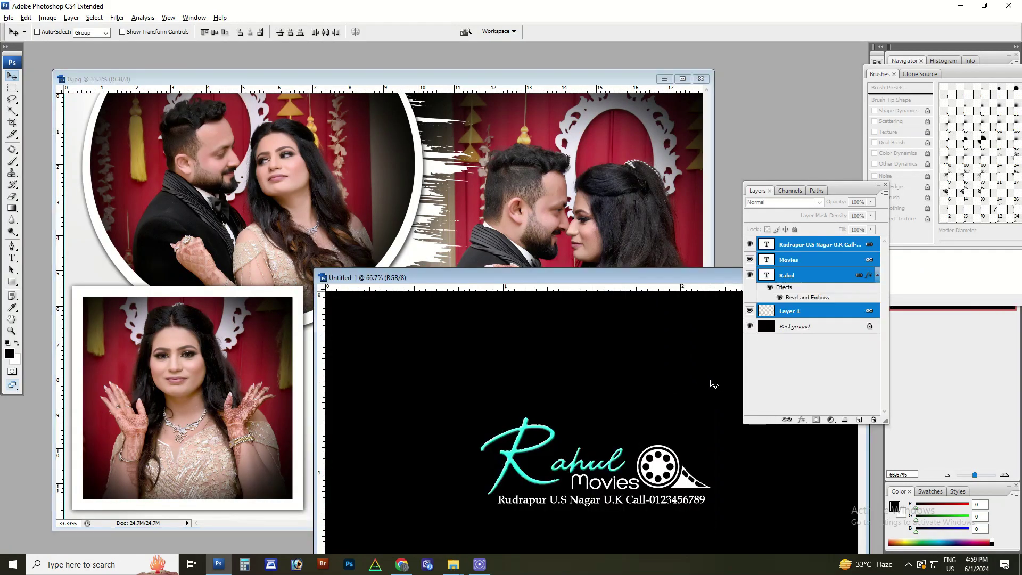
pyautogui.moveTo(712, 383)
pyautogui.mouseDown()
pyautogui.moveTo(550, 218)
pyautogui.moveTo(467, 468)
pyautogui.mouseUp()
pyautogui.press('f')
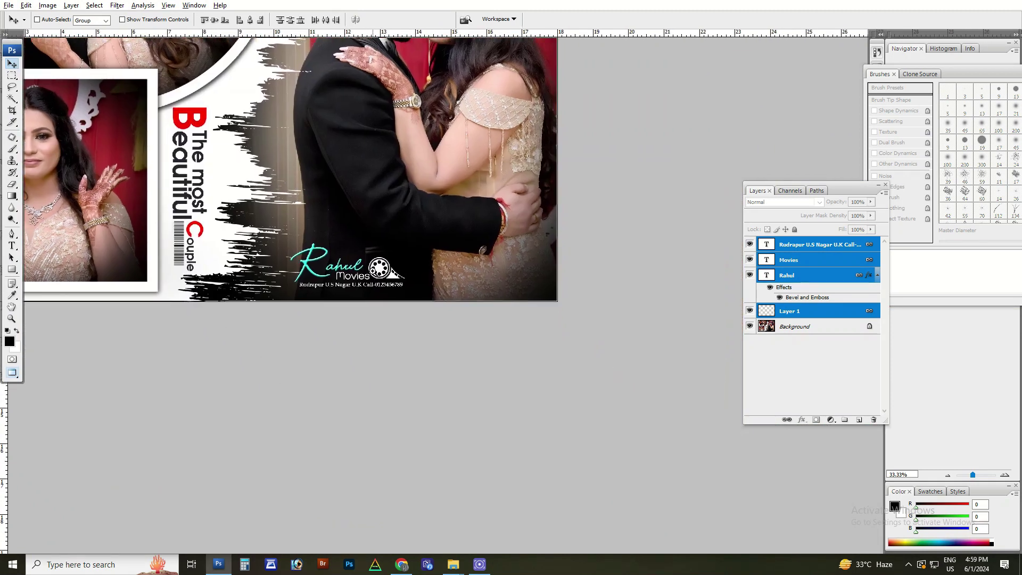
pyautogui.scroll(1, 373, 277)
# - Recolour the Rahul text on album page 0 to yellow
pyautogui.press('t')
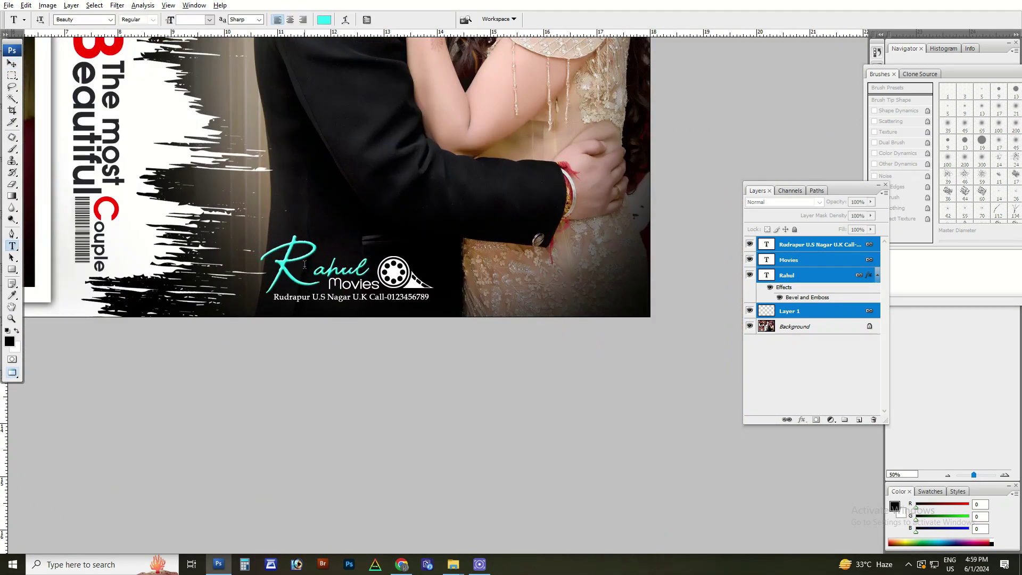
pyautogui.click(298, 266)
pyautogui.click(325, 20)
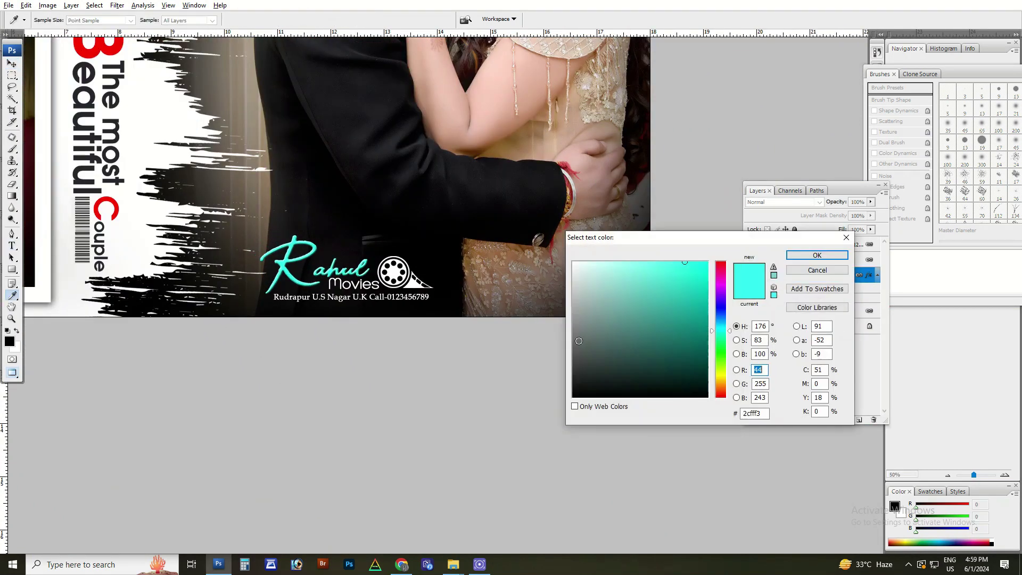
pyautogui.click(721, 263)
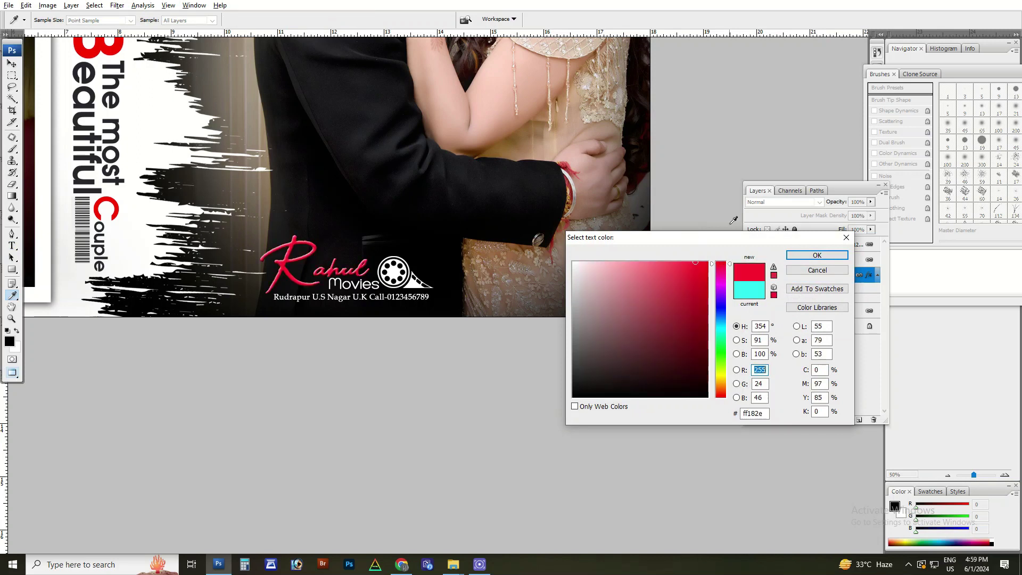
pyautogui.moveTo(721, 331); pyautogui.dragTo(722, 380)
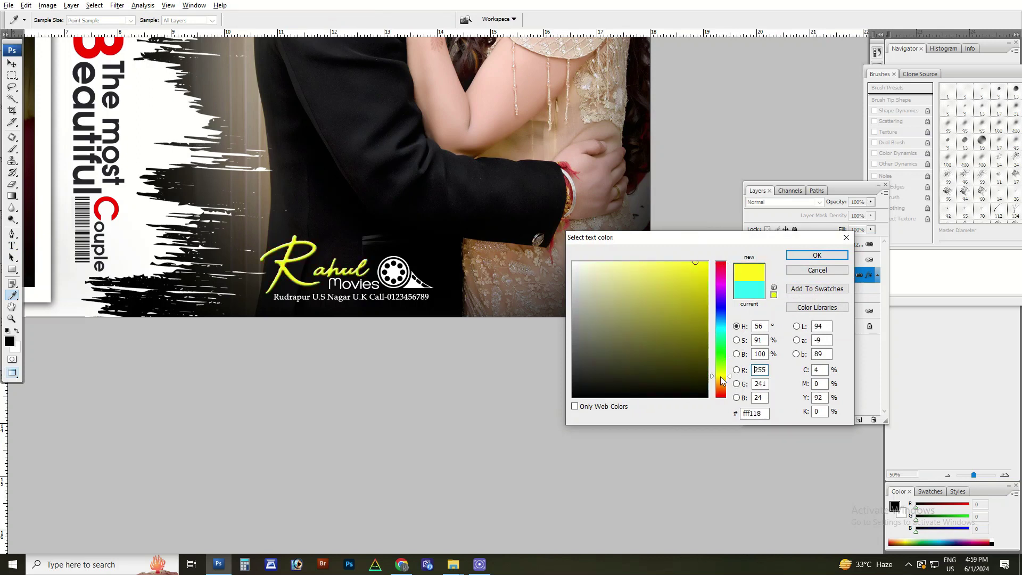
pyautogui.press('Return')
# - Zoom out to review album page 0, then close it without saving
pyautogui.hotkey('ctrl', '-')
pyautogui.hotkey('ctrl', '-')
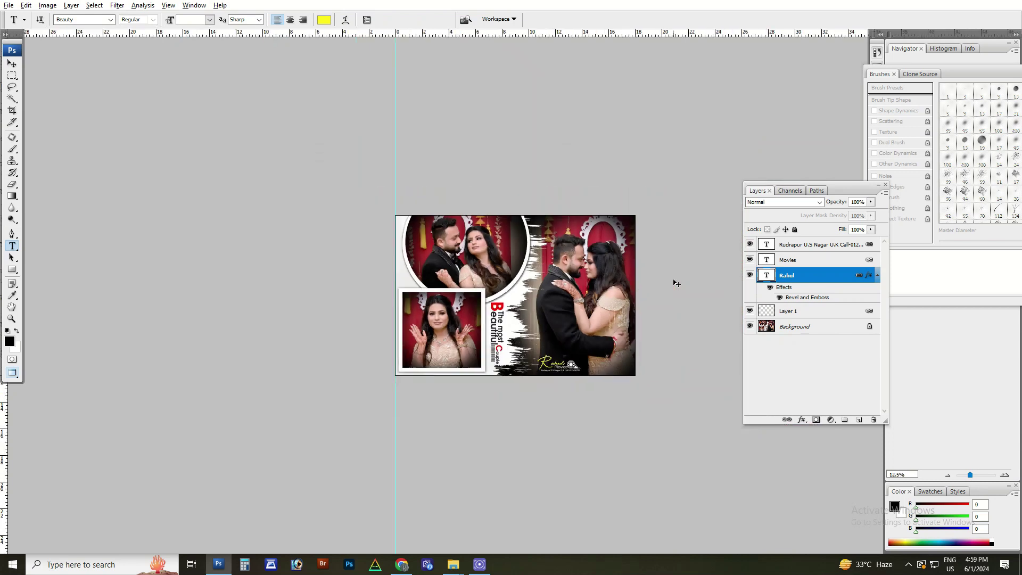
pyautogui.hotkey('ctrl', 'w')
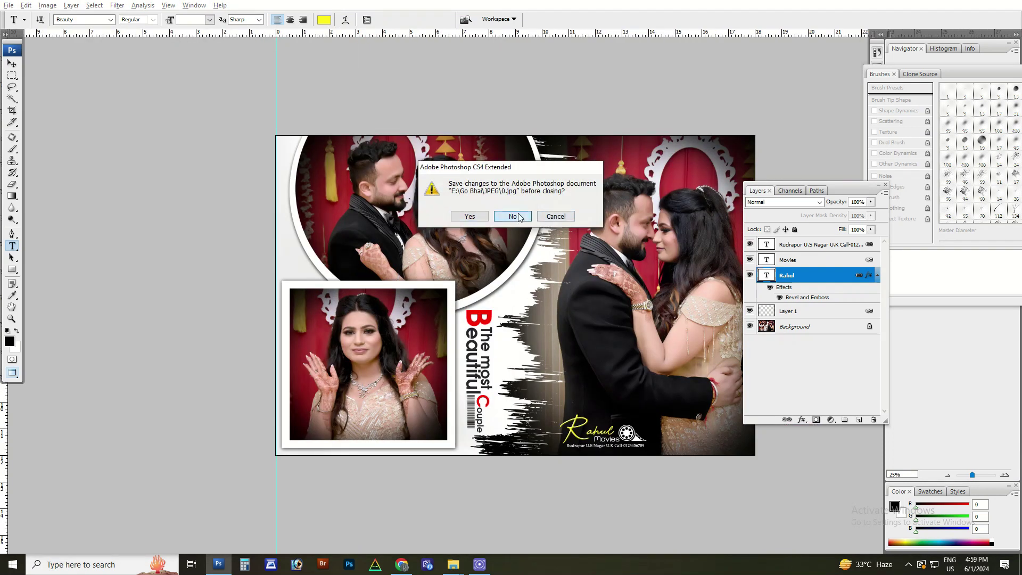
pyautogui.click(512, 216)
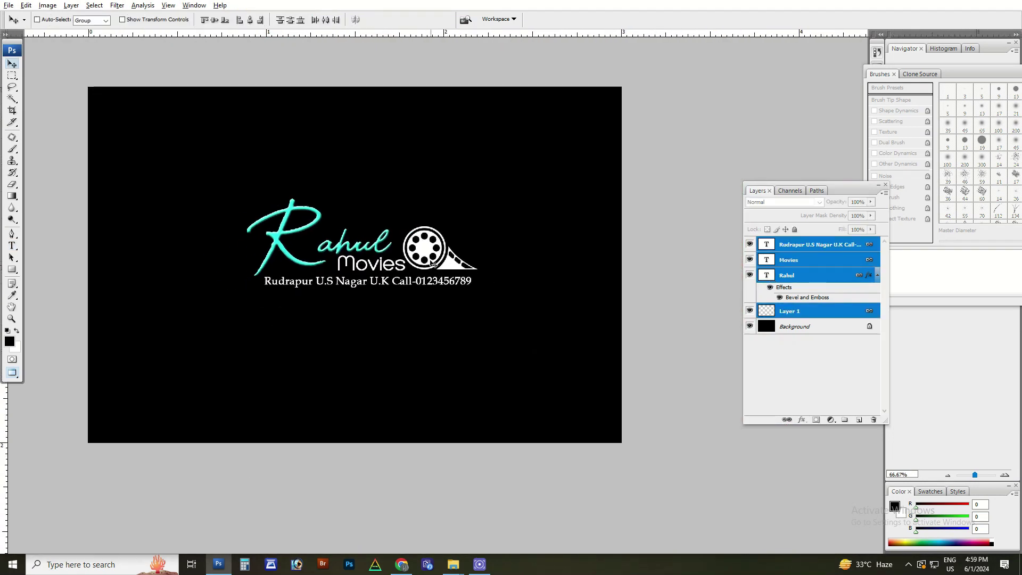